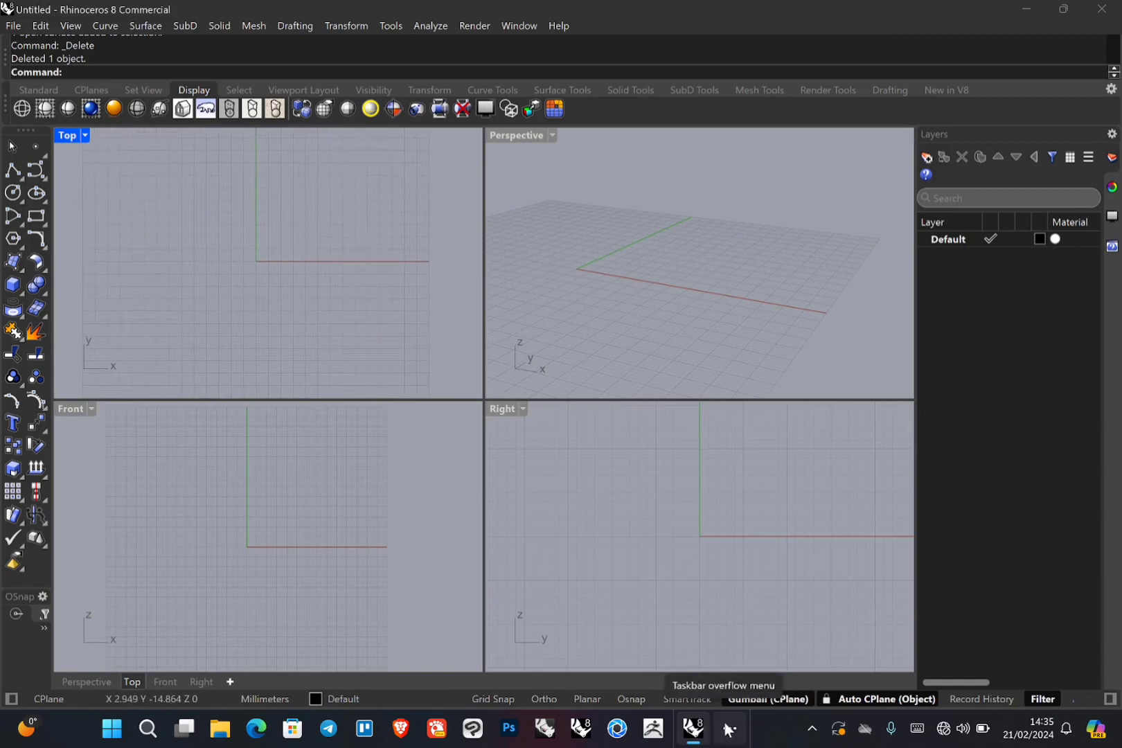
# - Open the img-9985 and black umbrella photos in Photos and arrange them side by side
pyautogui.click(1026, 9)
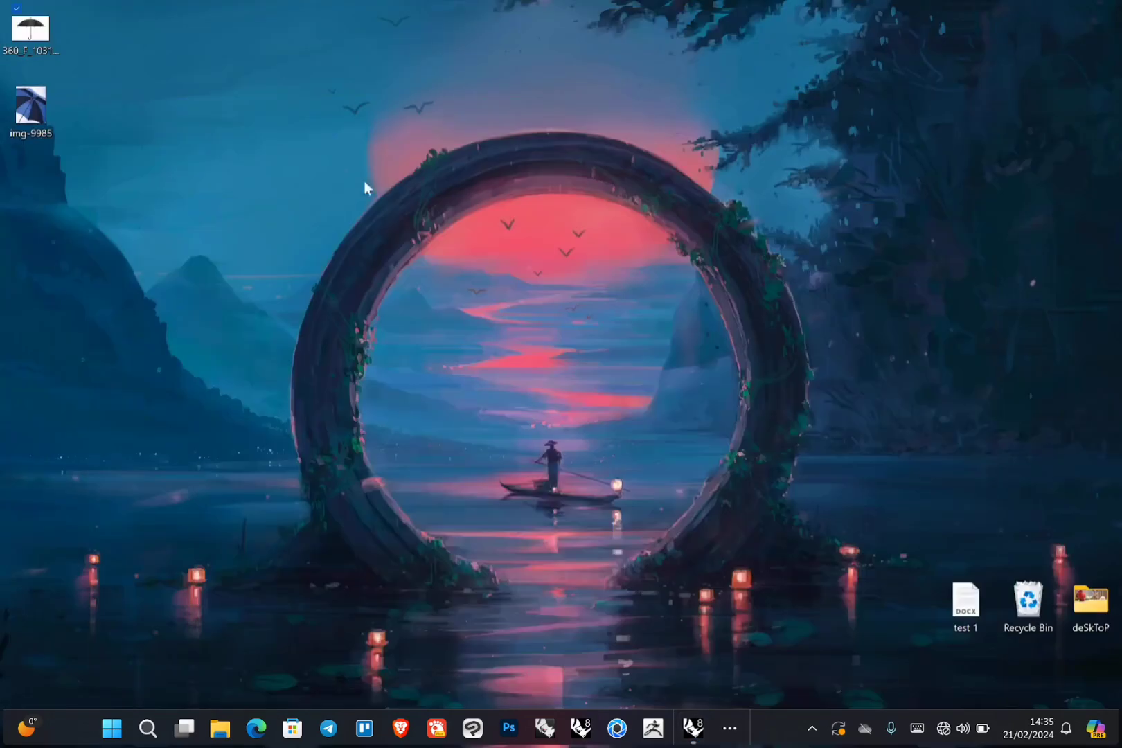
pyautogui.doubleClick(35, 104)
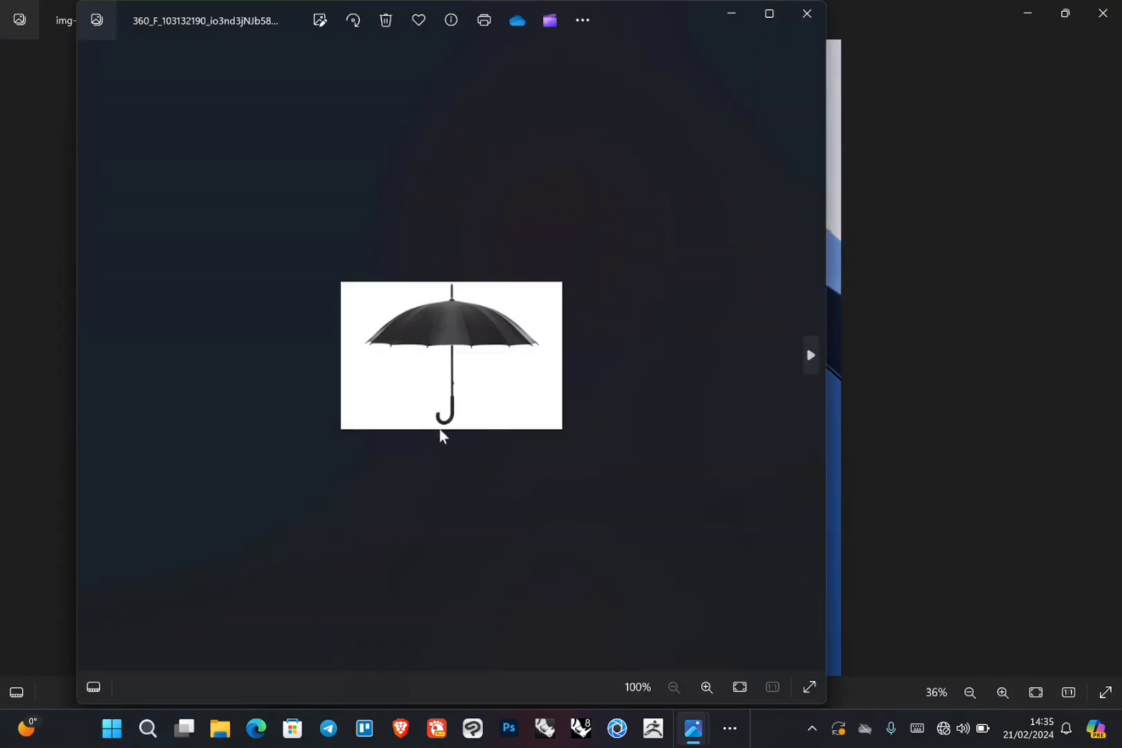
pyautogui.scroll(3, 458, 371)
pyautogui.scroll(2, 447, 296)
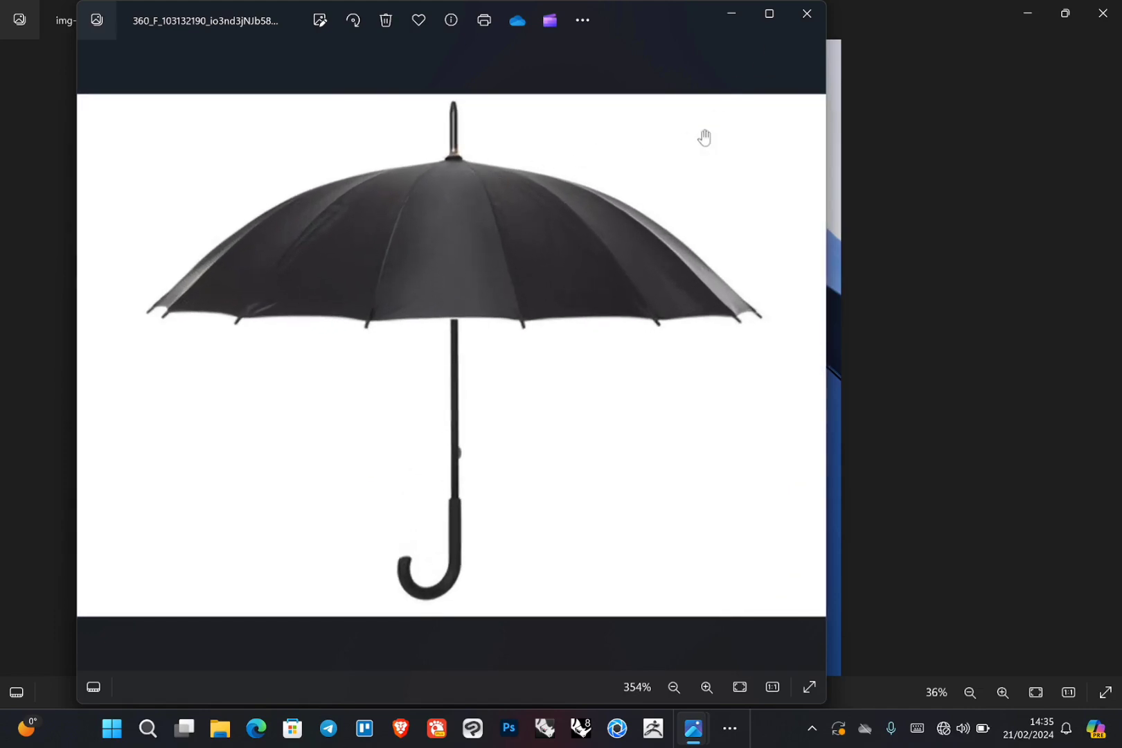
pyautogui.moveTo(619, 15); pyautogui.dragTo(727, 444)
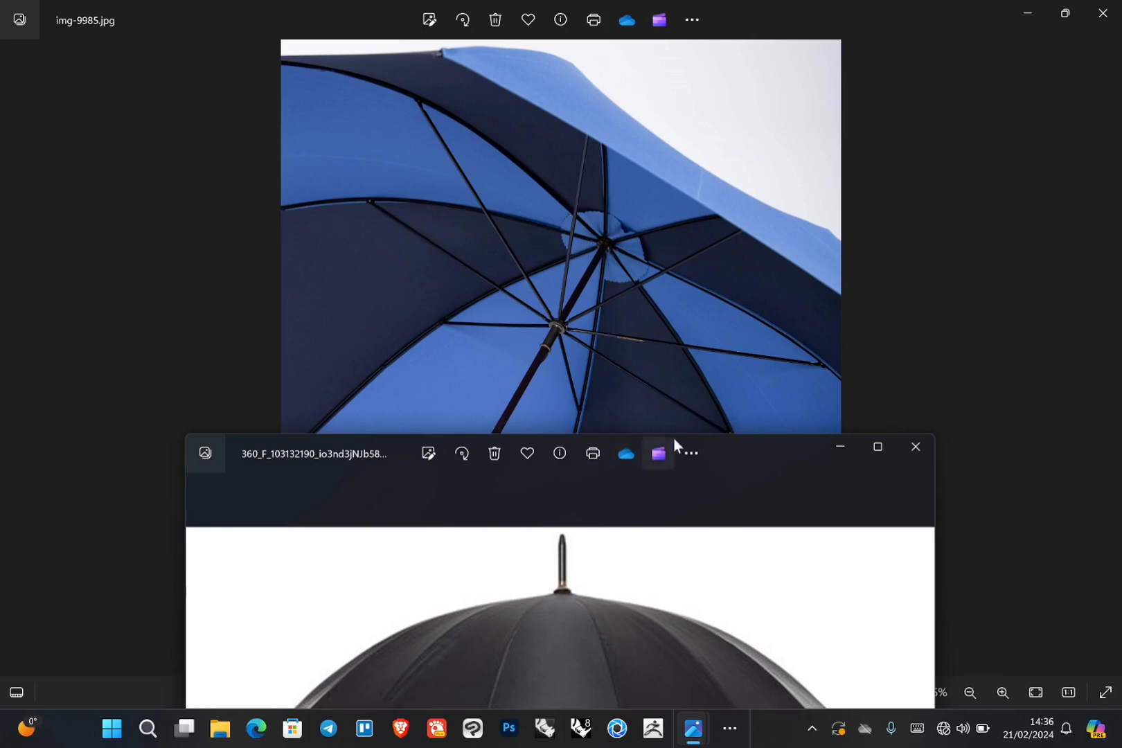
pyautogui.moveTo(736, 462)
pyautogui.mouseDown()
pyautogui.moveTo(680, 259)
pyautogui.moveTo(739, 438)
pyautogui.mouseUp()
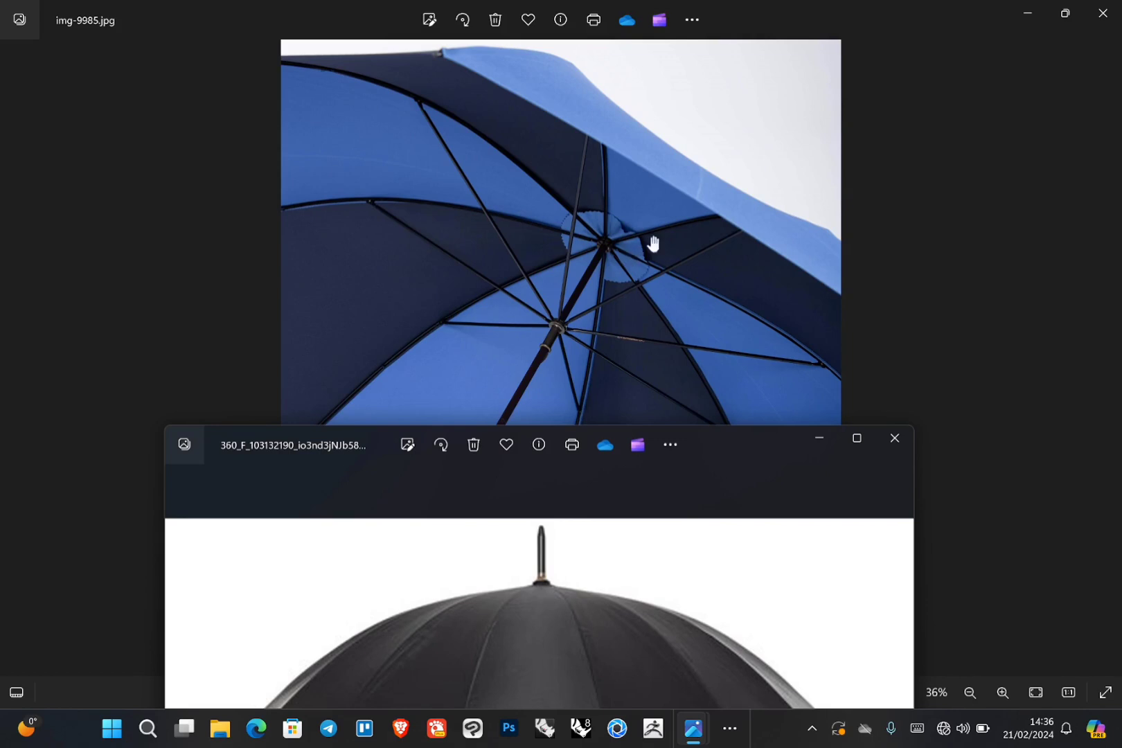
# - Minimize both umbrella photo windows and show the hidden taskbar apps
pyautogui.click(821, 440)
pyautogui.click(1026, 14)
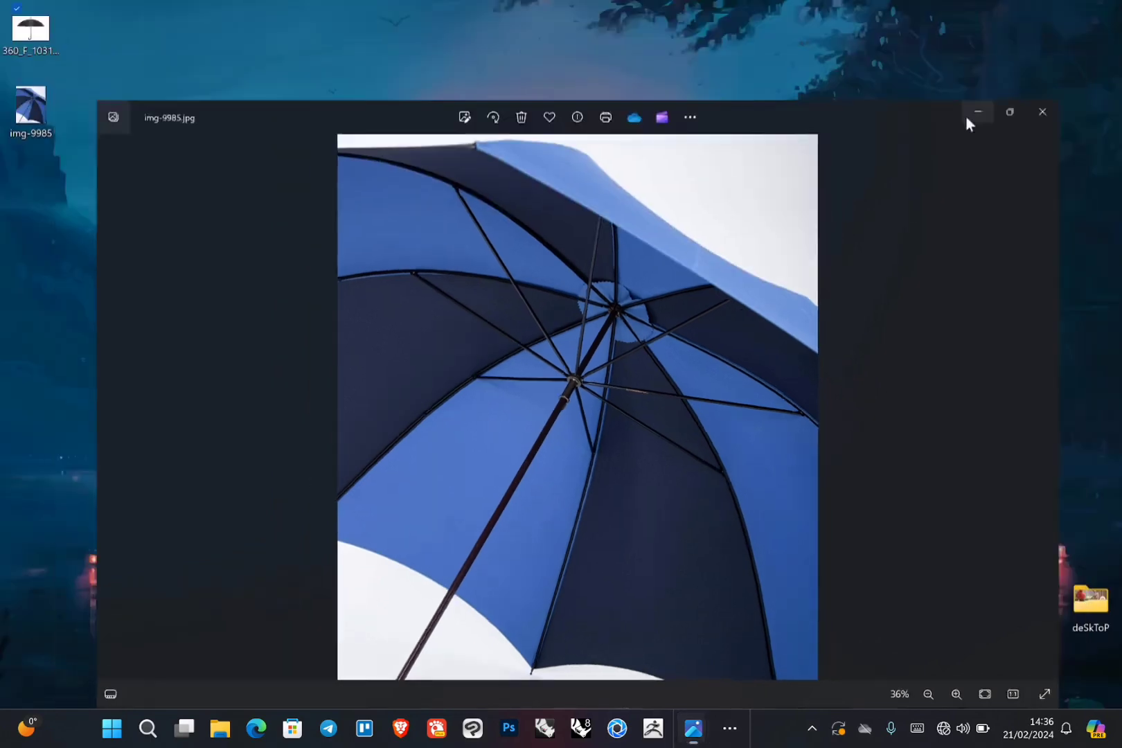
pyautogui.click(730, 728)
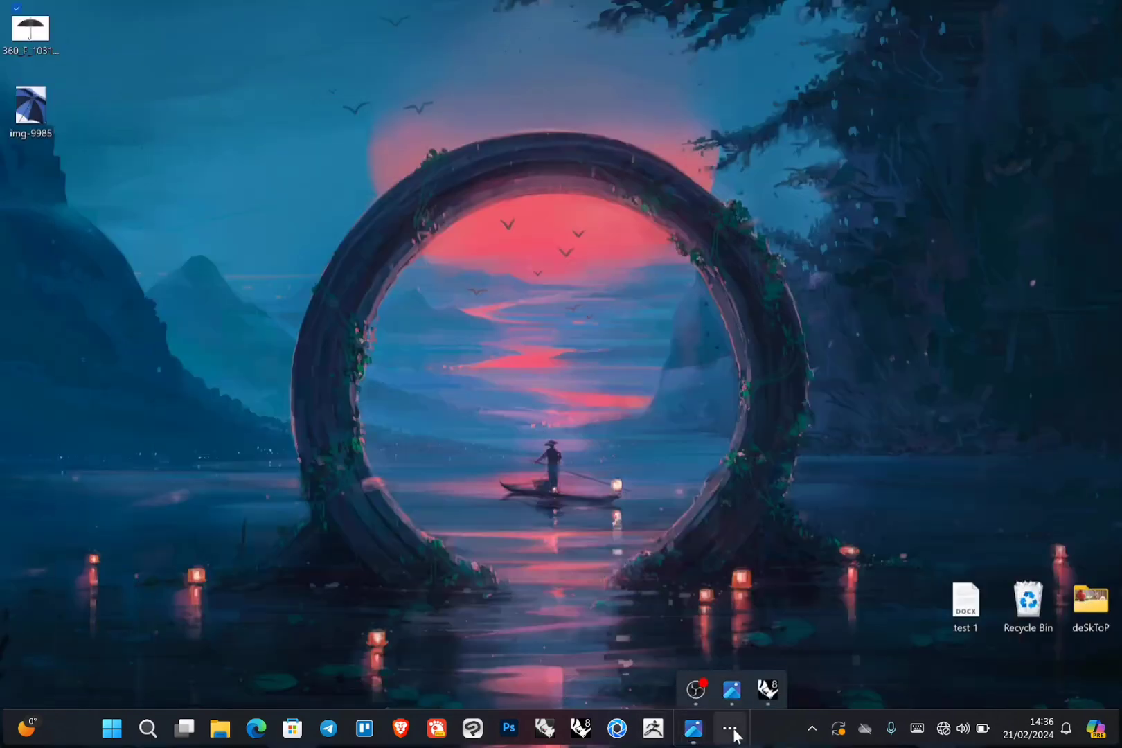
# - Bring Rhino back and maximize the Front viewport, recentring the grid
pyautogui.click(767, 679)
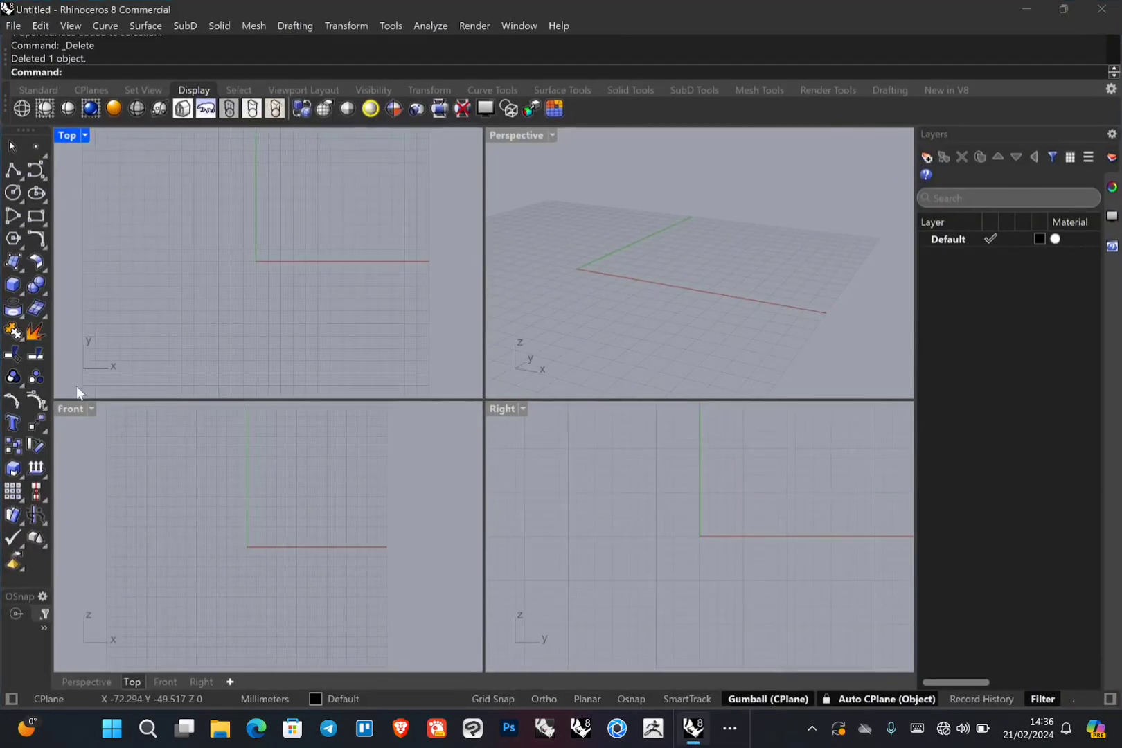
pyautogui.doubleClick(72, 409)
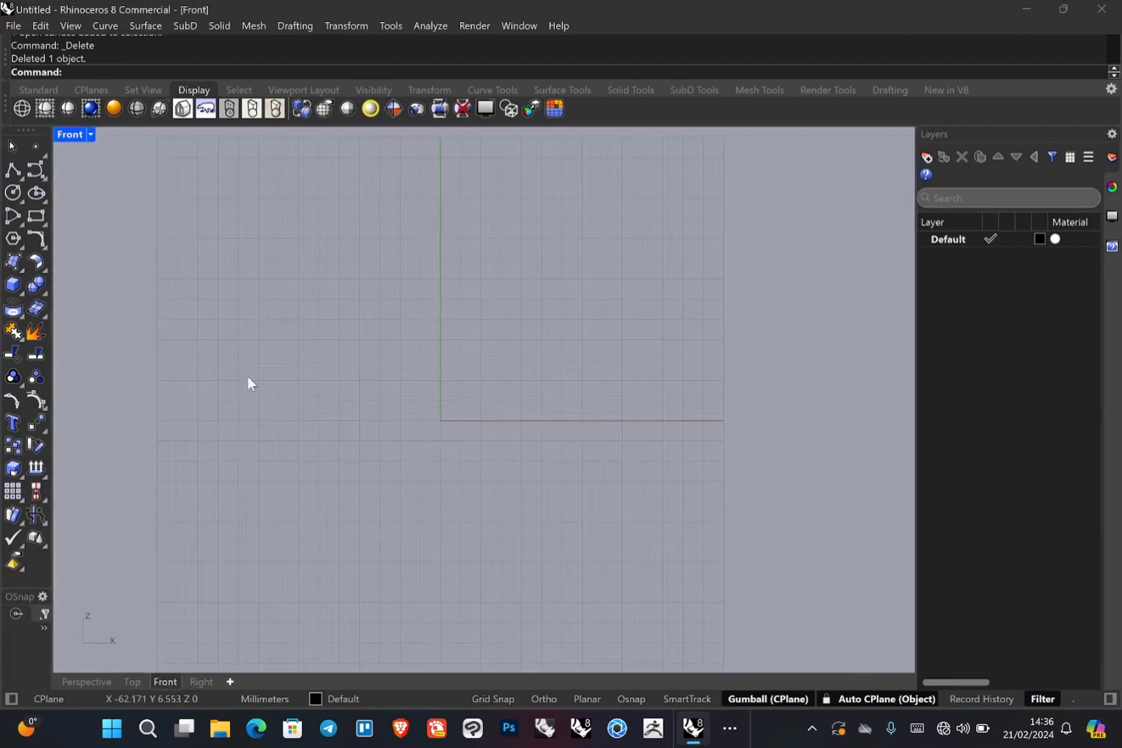
pyautogui.moveTo(473, 276); pyautogui.dragTo(484, 358, button='right')
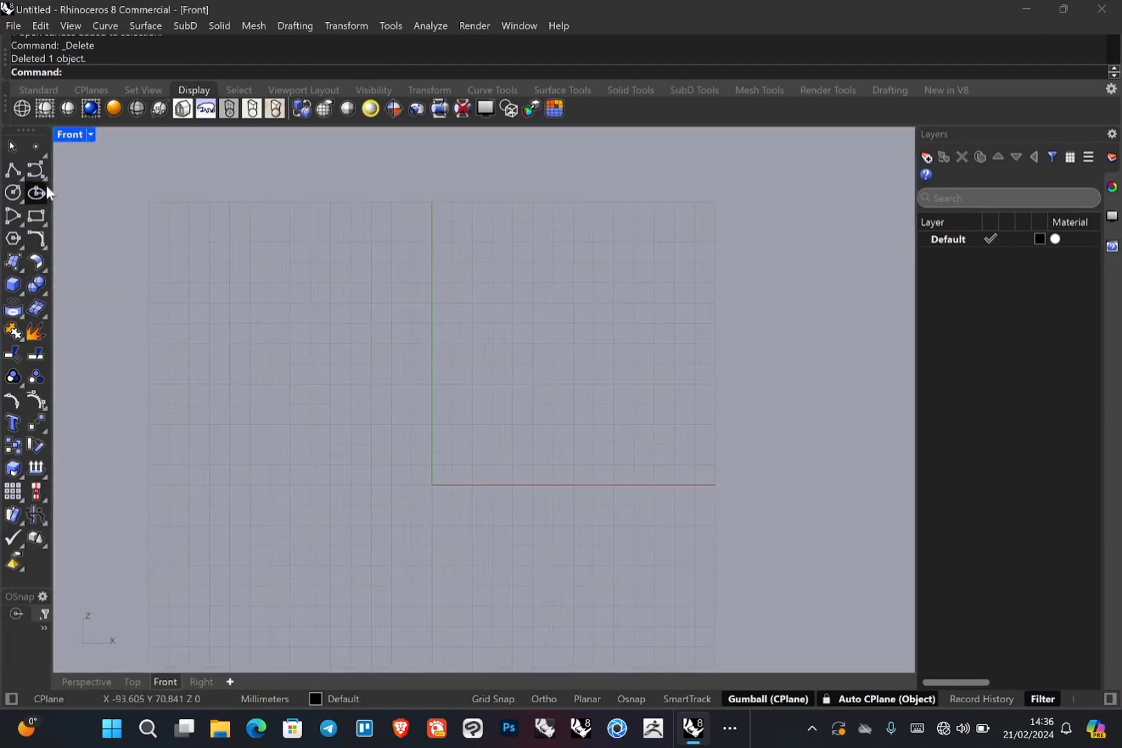
# - Draw a four-point curve from the vertical axis bending down to the horizontal axis
pyautogui.click(33, 170)
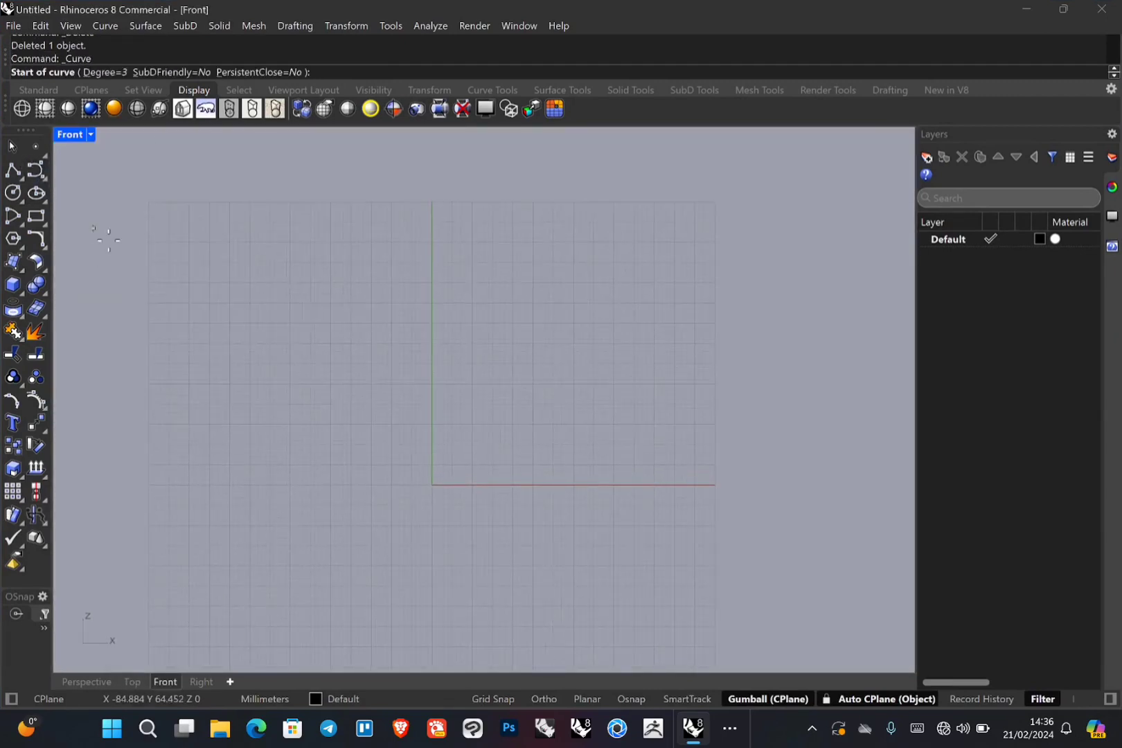
pyautogui.click(433, 363)
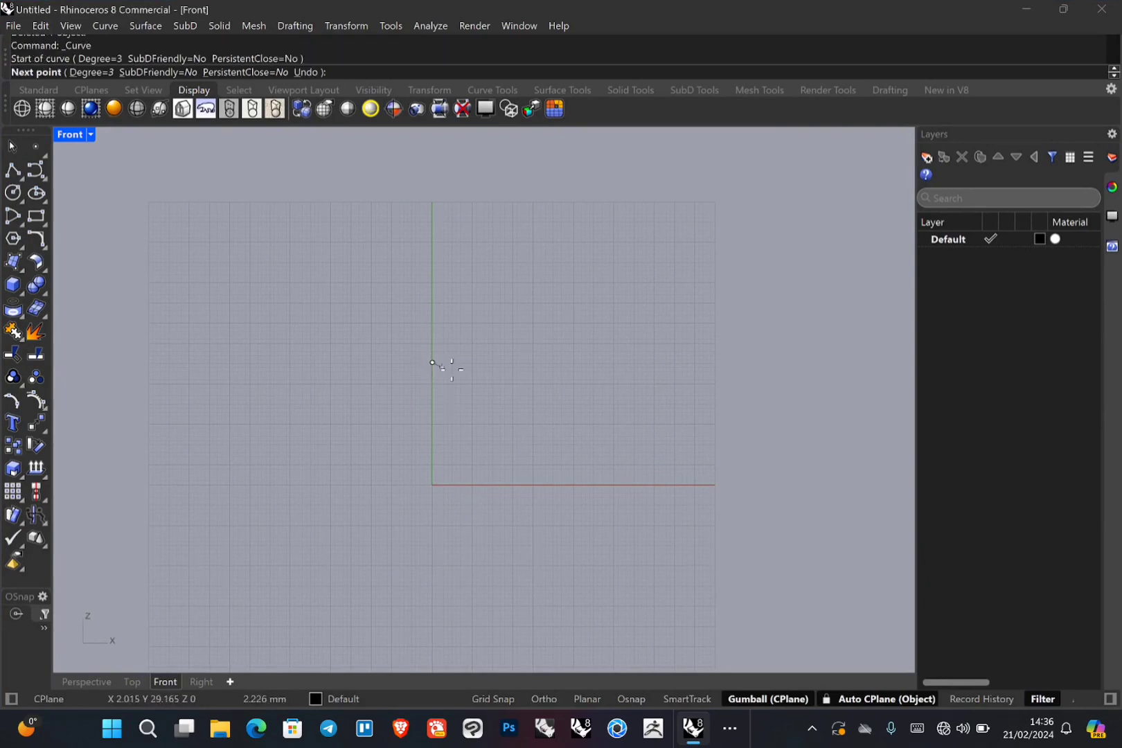
pyautogui.click(557, 376)
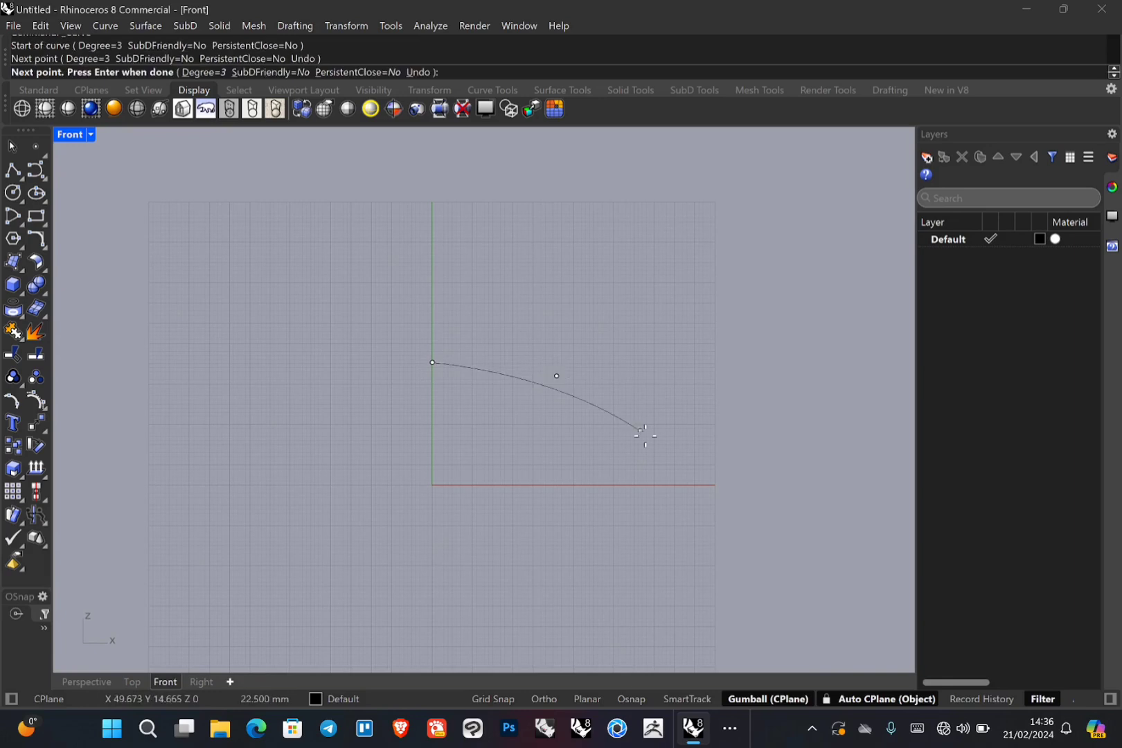
pyautogui.click(650, 425)
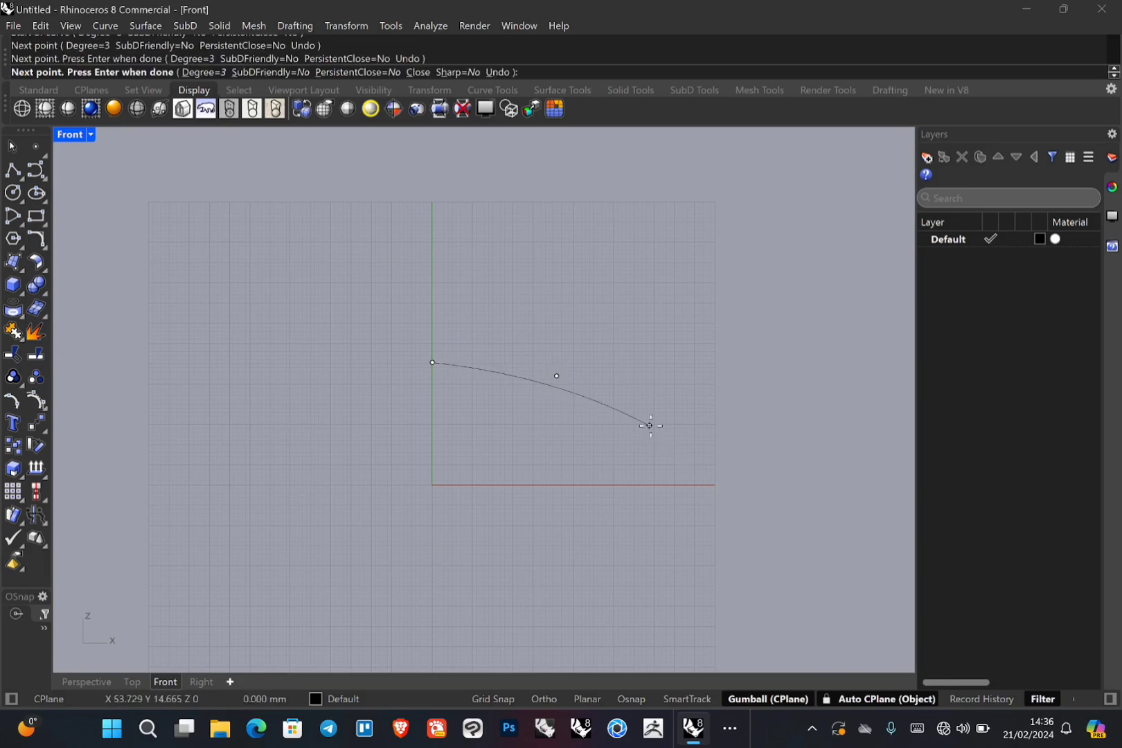
pyautogui.click(701, 485)
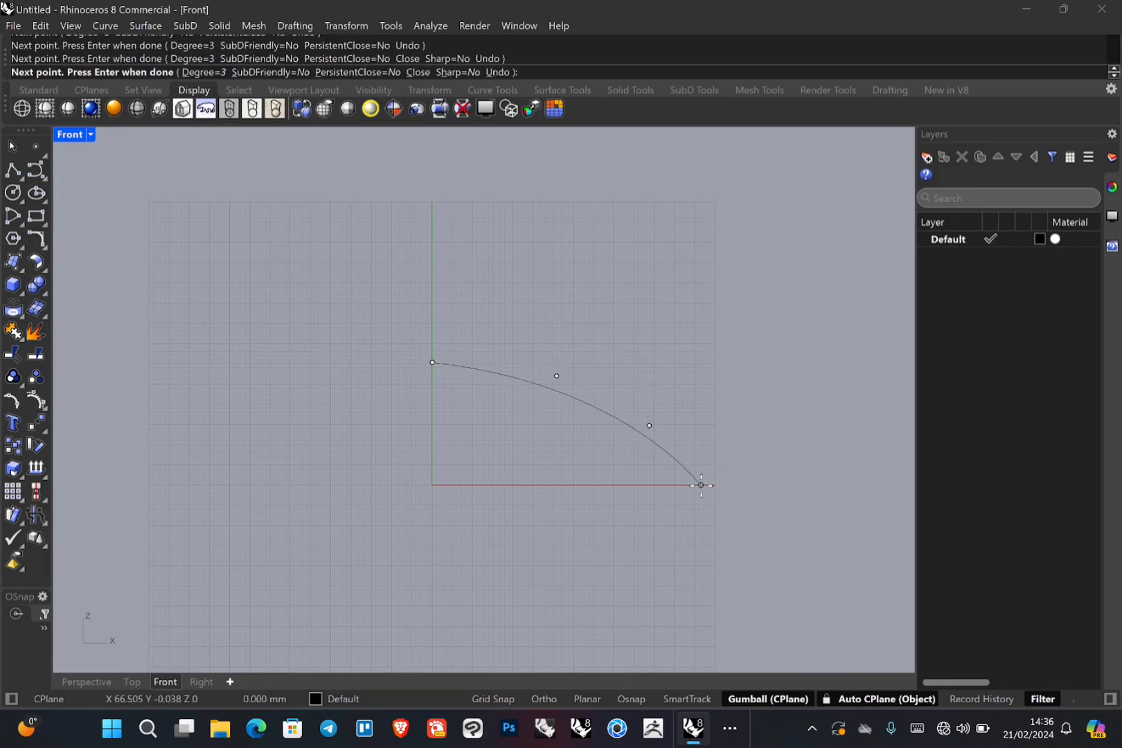
pyautogui.press('Return')
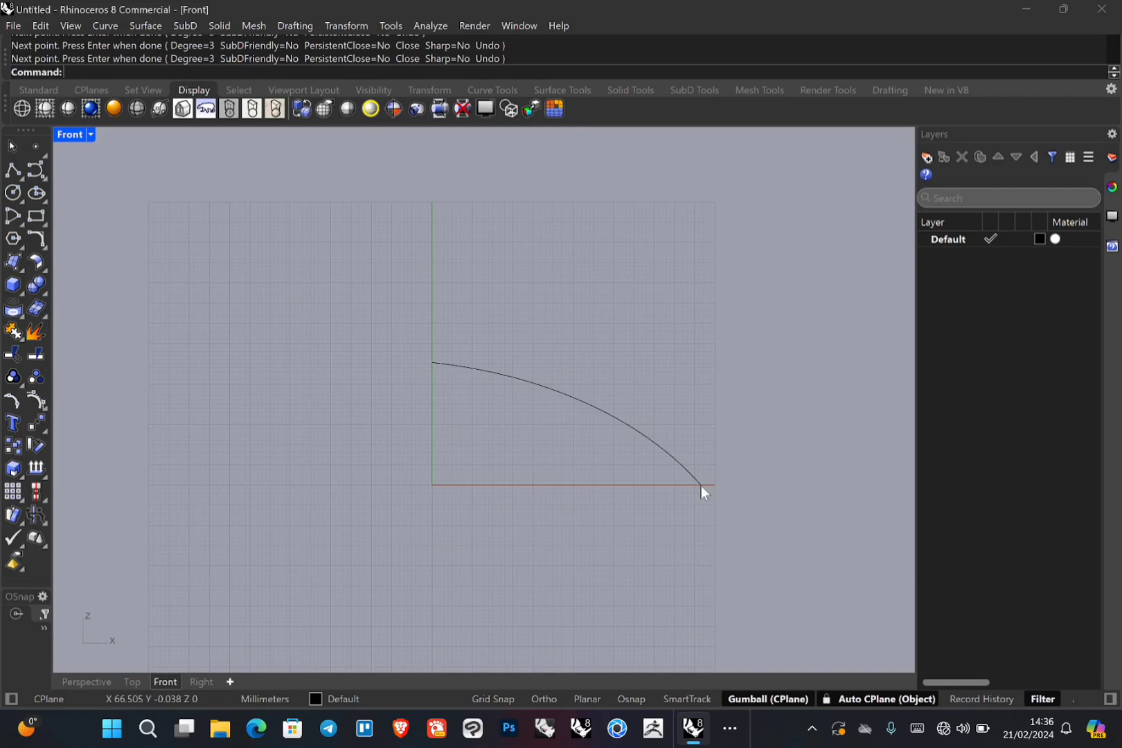
# - Duplicate the rib curve about 1.46 mm upward with the gumball, then select the lower curve
pyautogui.click(520, 375)
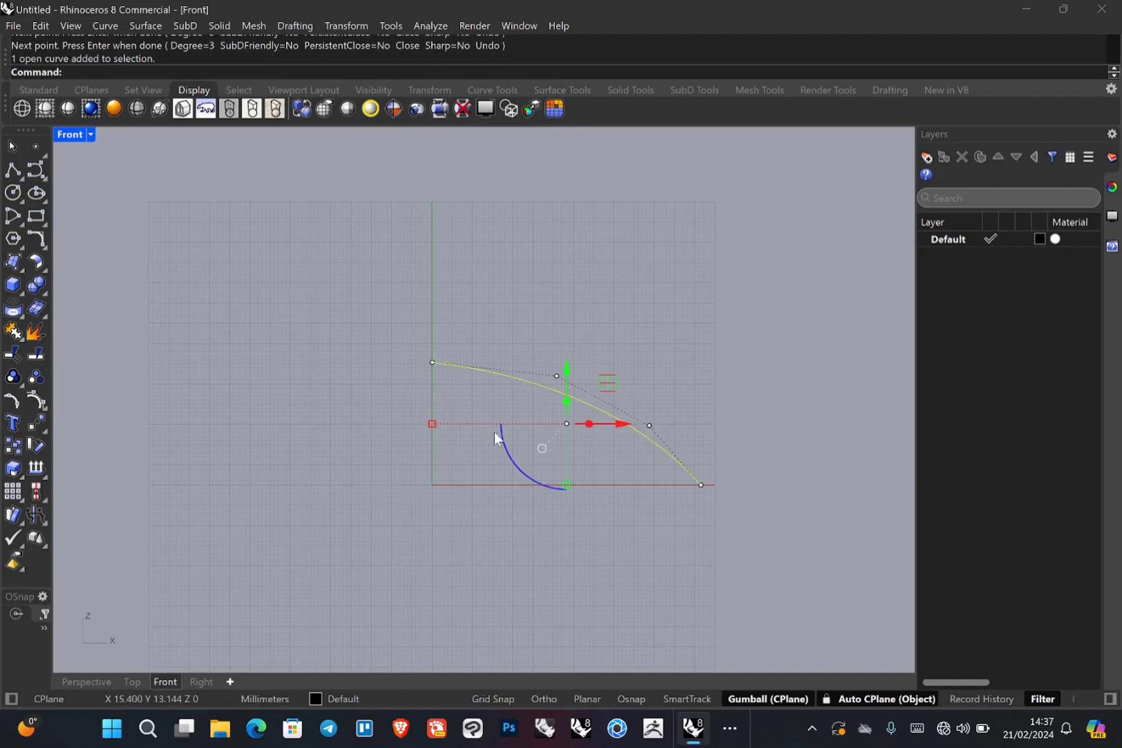
pyautogui.scroll(2, 491, 381)
pyautogui.scroll(1, 494, 408)
pyautogui.click(601, 423)
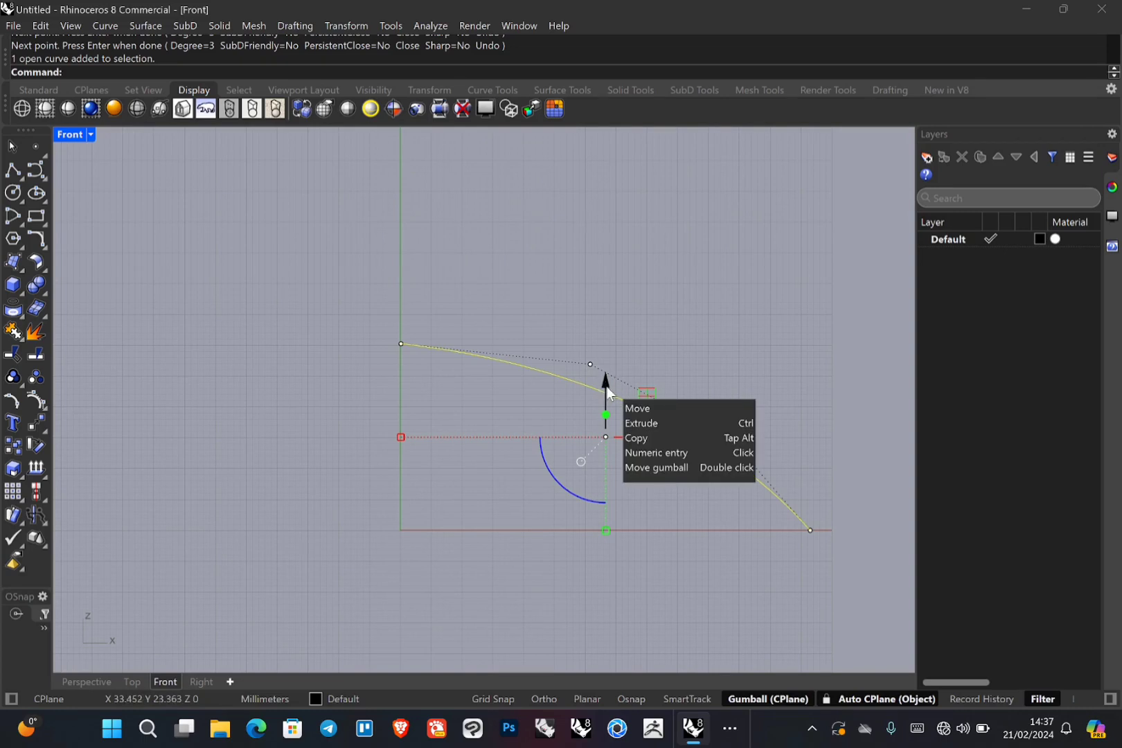
pyautogui.moveTo(607, 387); pyautogui.dragTo(608, 381)
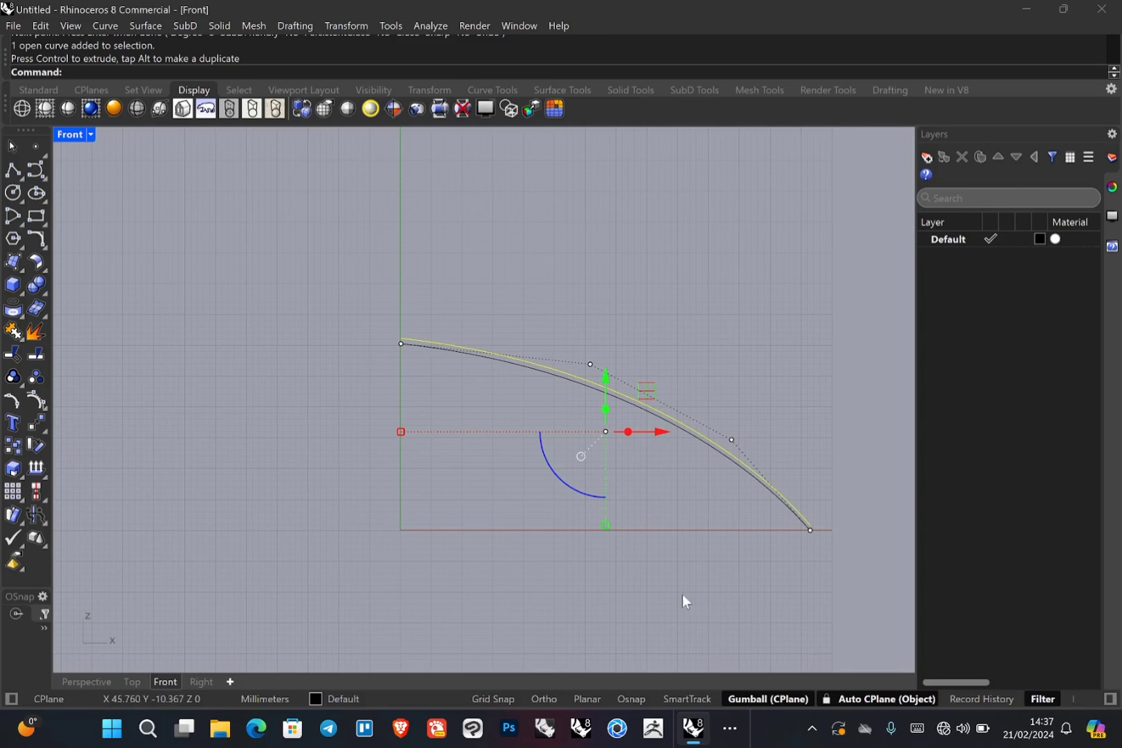
pyautogui.scroll(4, 487, 385)
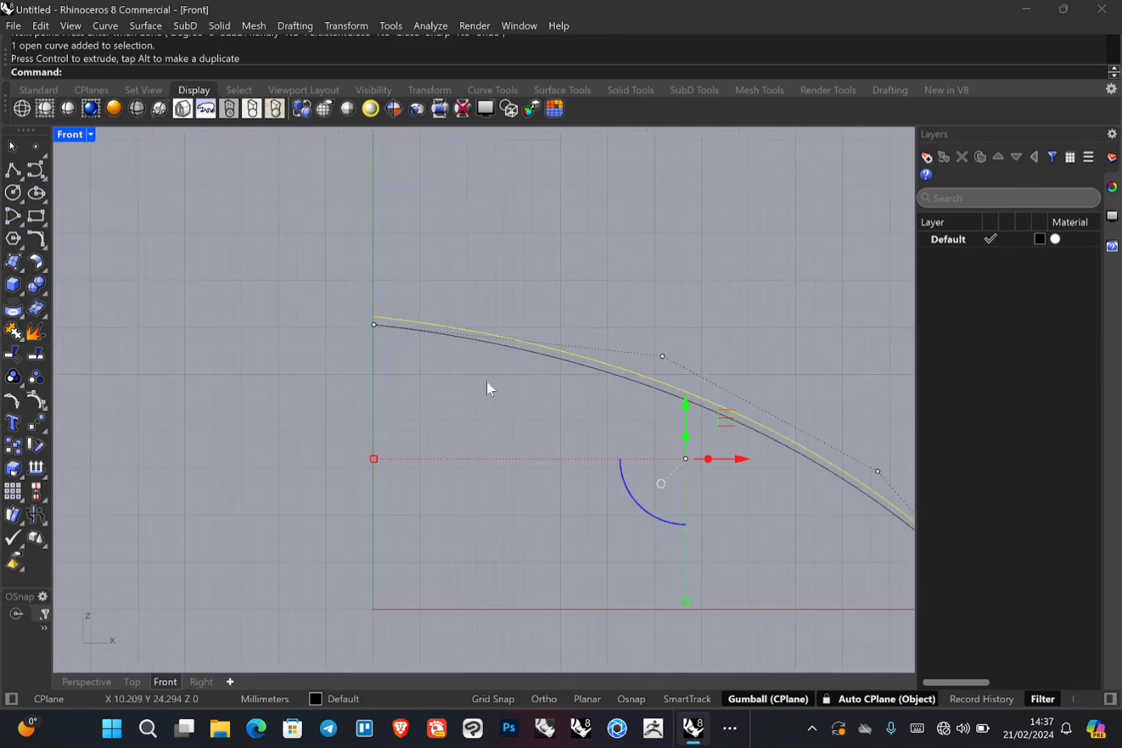
pyautogui.press('Escape')
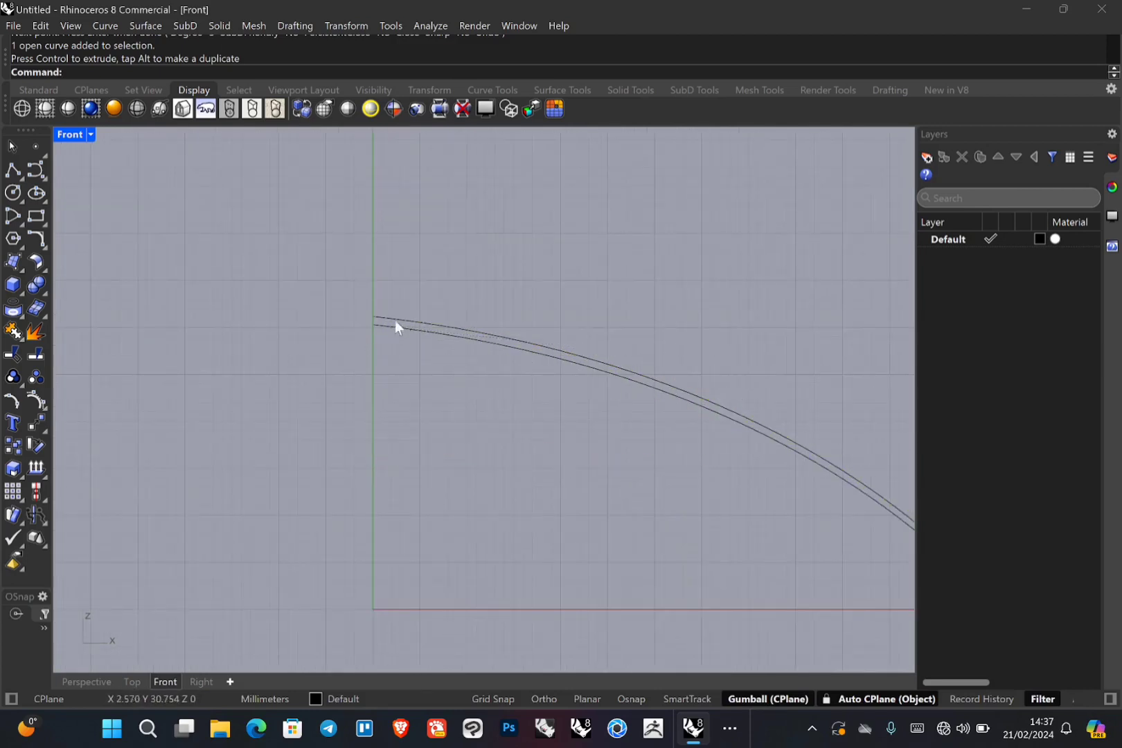
pyautogui.click(385, 326)
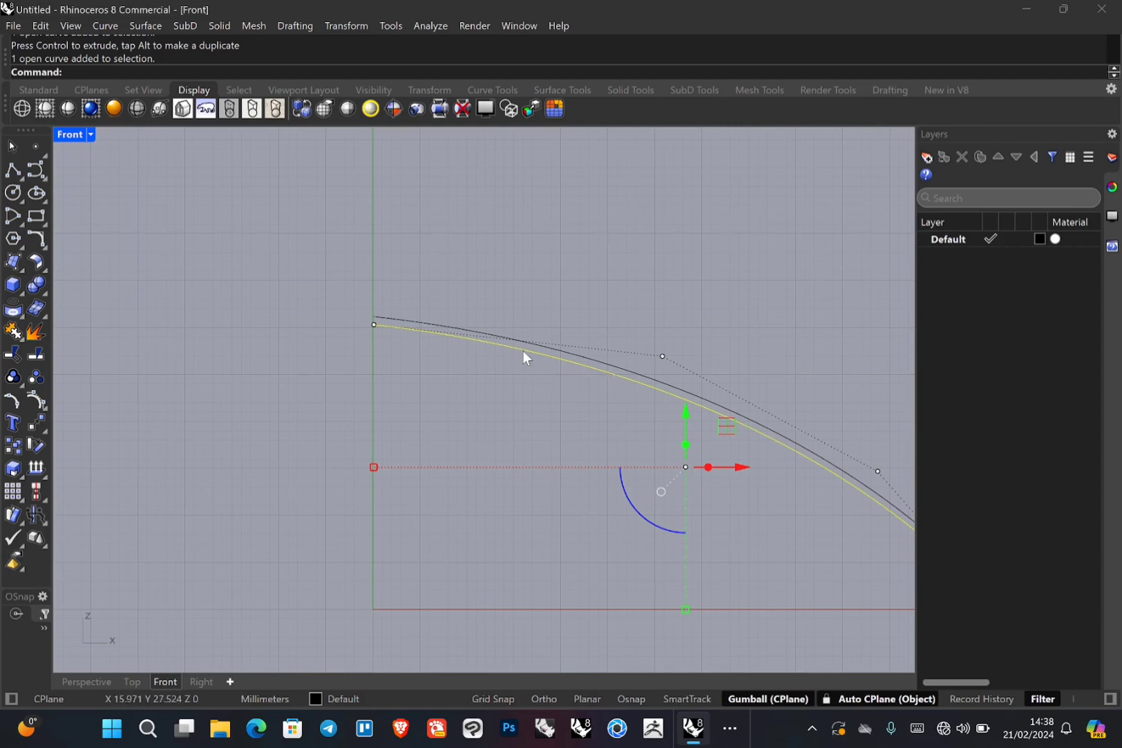
# - Pipe the selected rib curve with a thicker start radius tapering to a thinner end
pyautogui.write('Pipe')
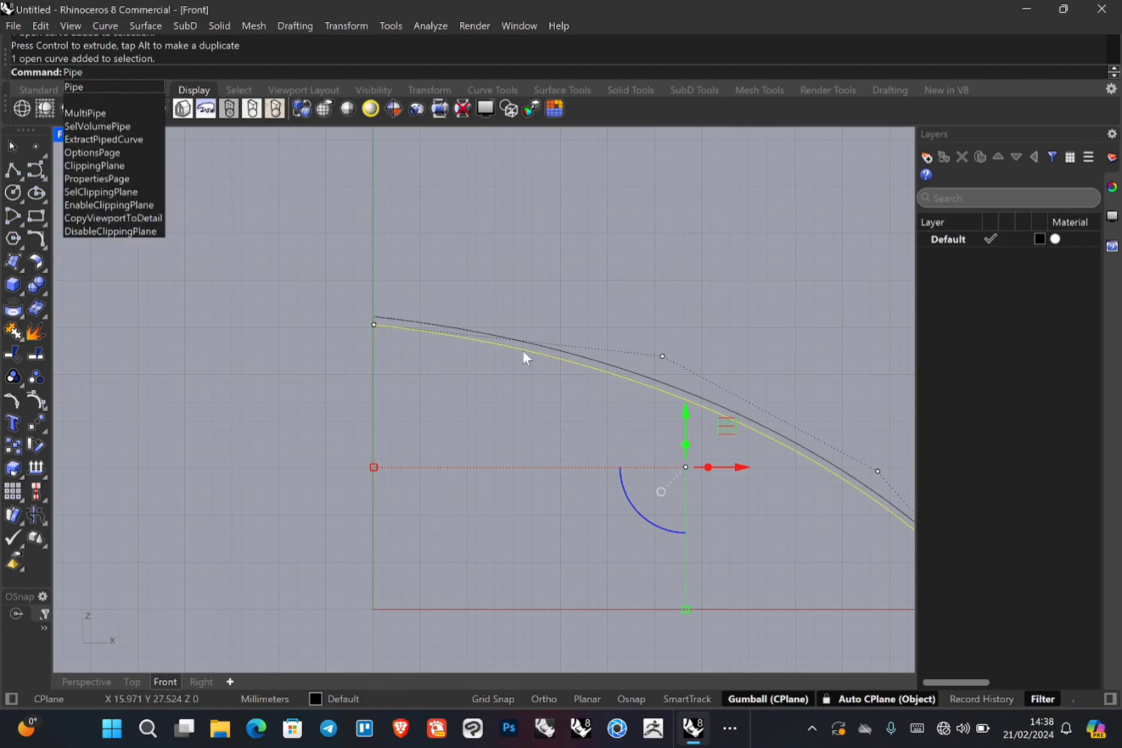
pyautogui.press('Return')
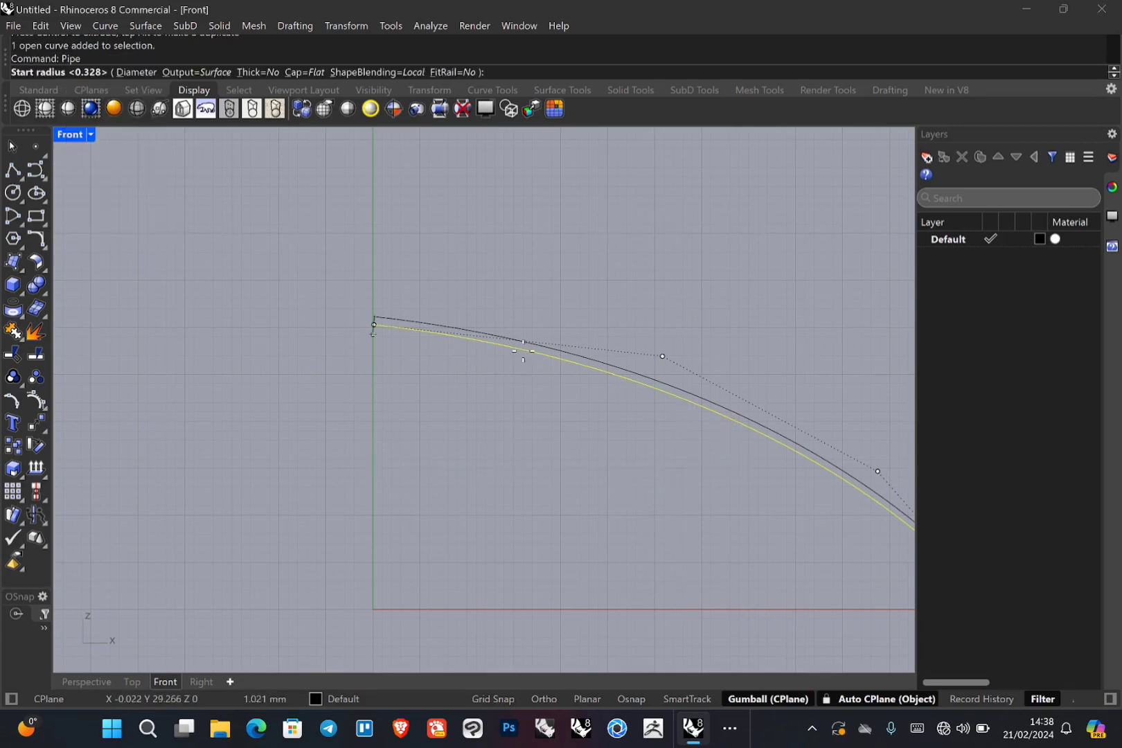
pyautogui.scroll(5, 382, 327)
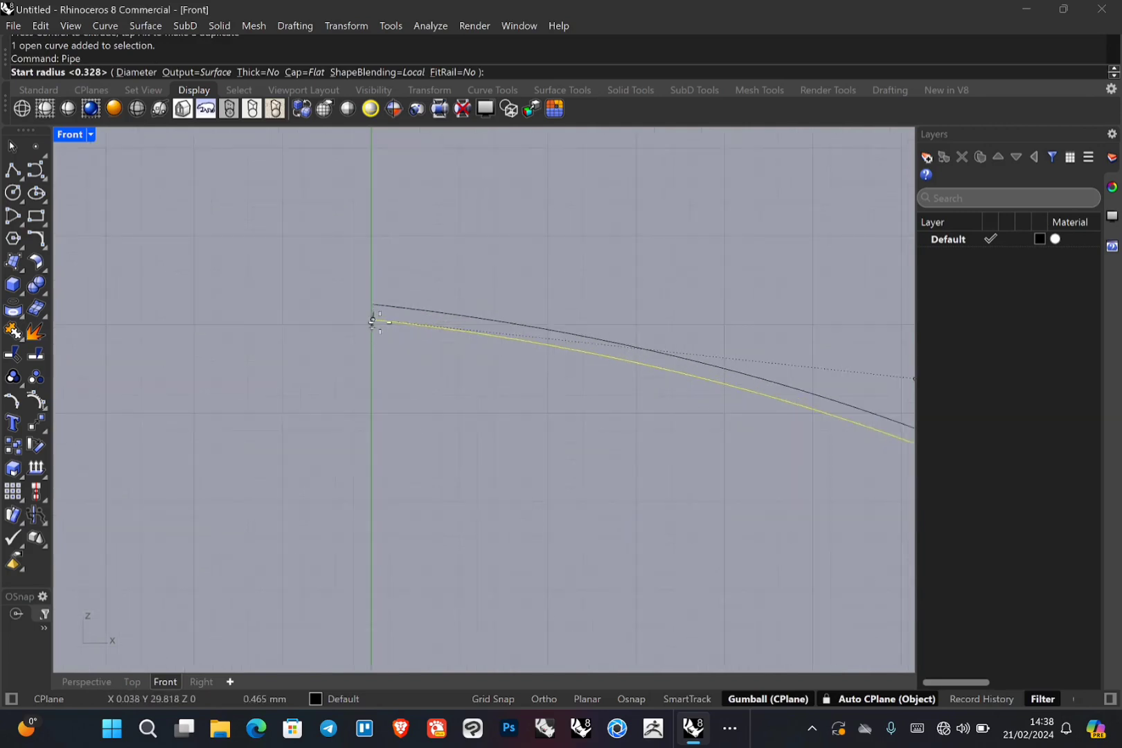
pyautogui.scroll(3, 379, 316)
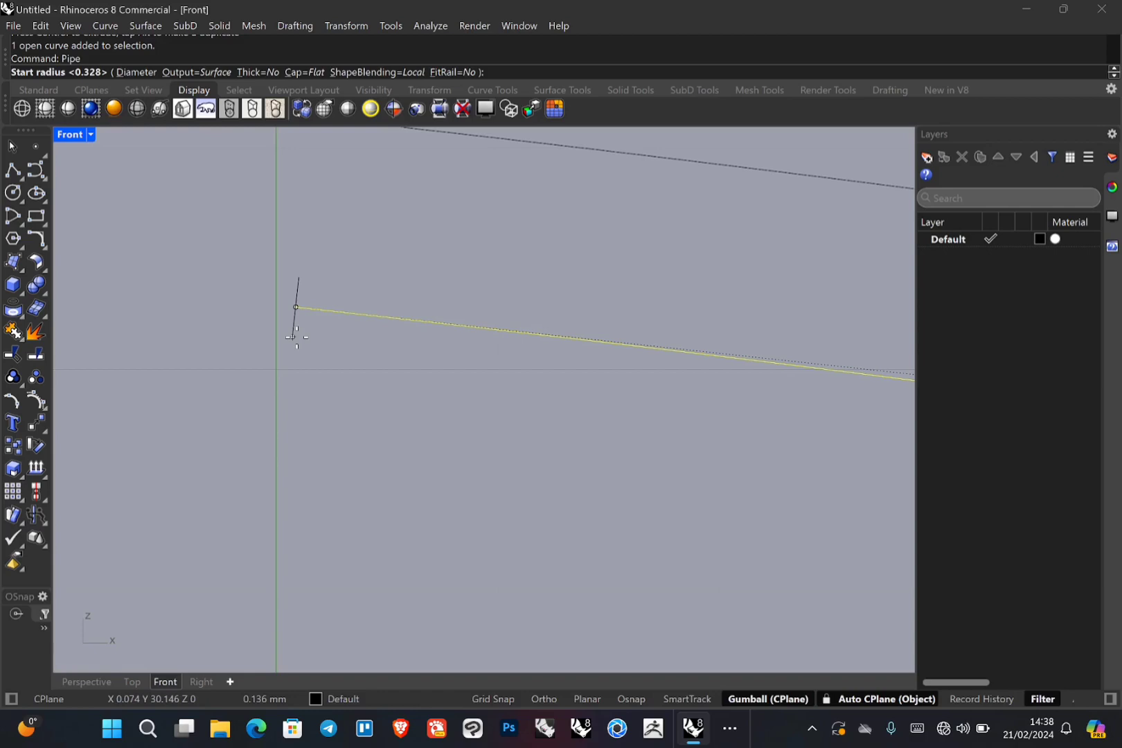
pyautogui.scroll(-5, 298, 340)
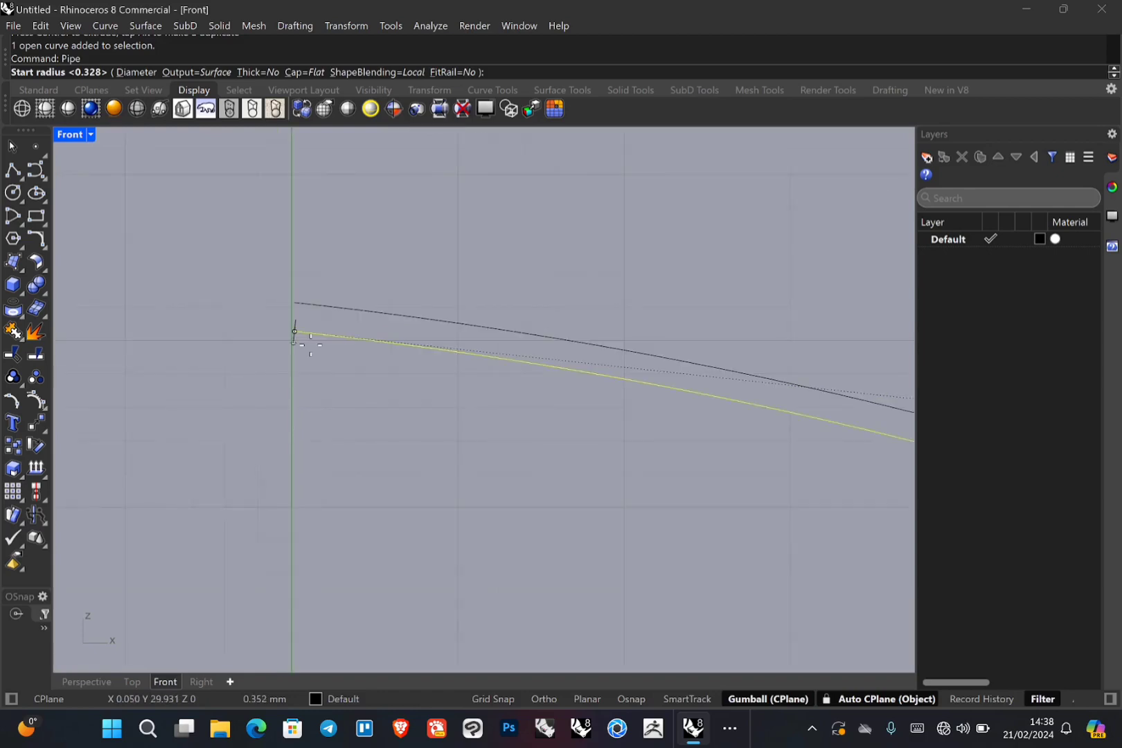
pyautogui.scroll(5, 305, 343)
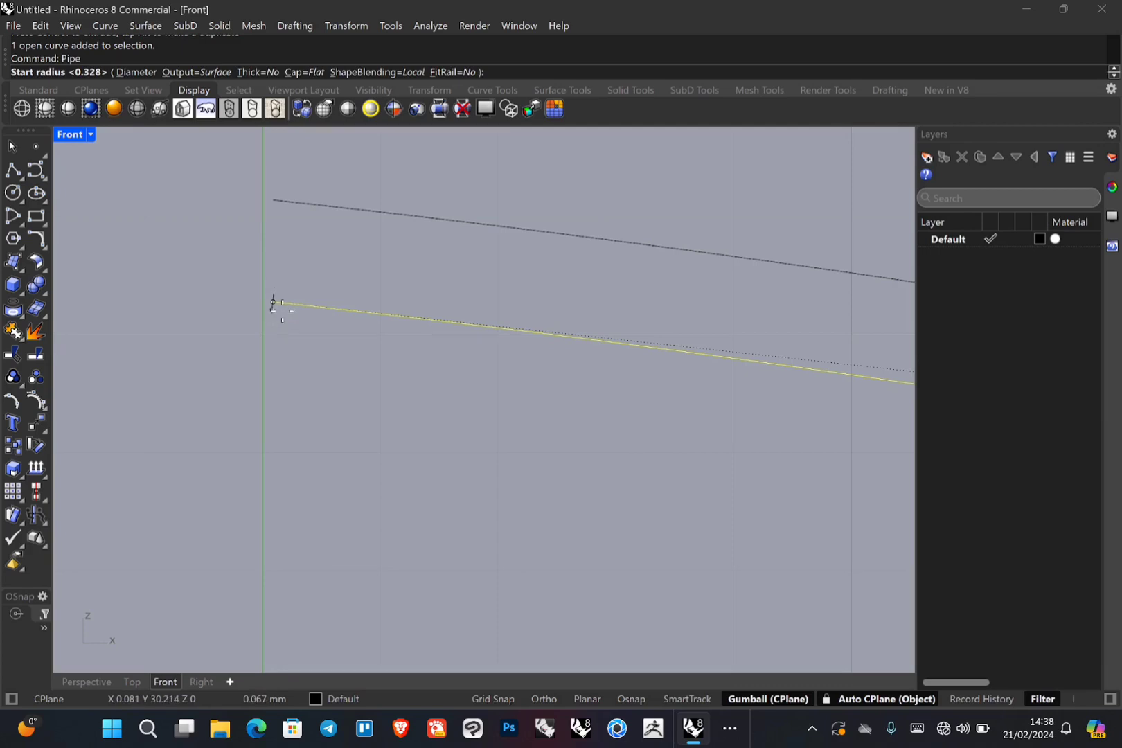
pyautogui.scroll(-5, 275, 305)
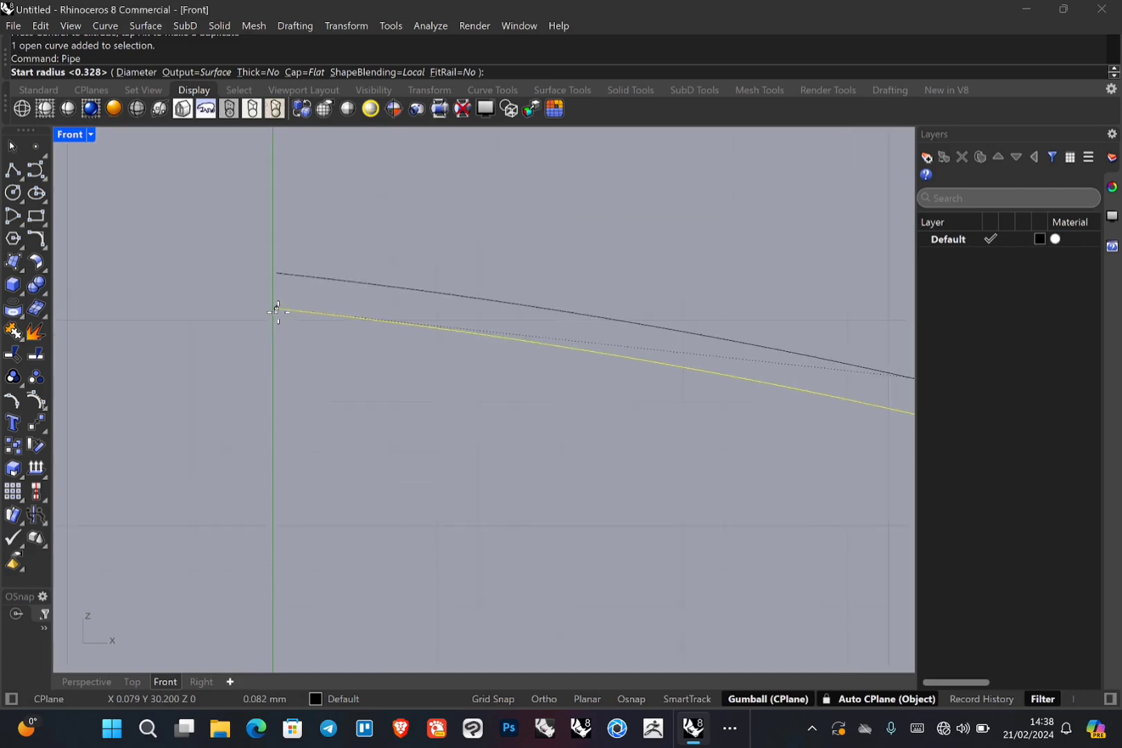
pyautogui.scroll(3, 276, 315)
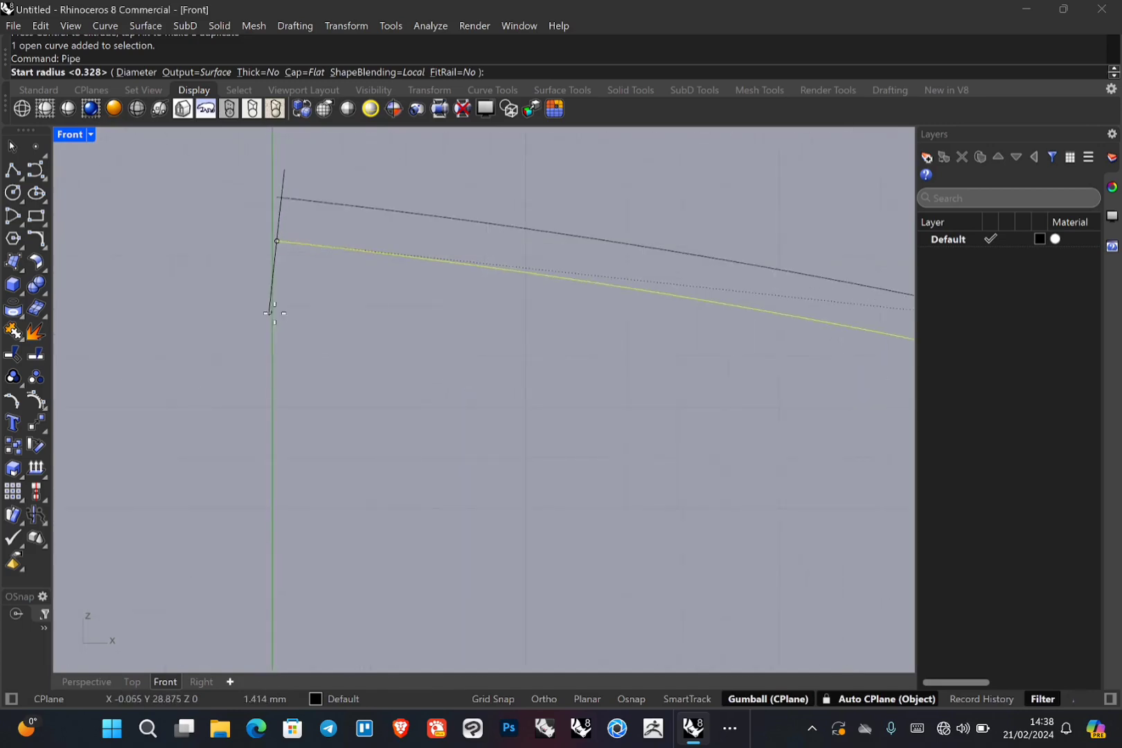
pyautogui.click(276, 241)
pyautogui.scroll(-5, 477, 341)
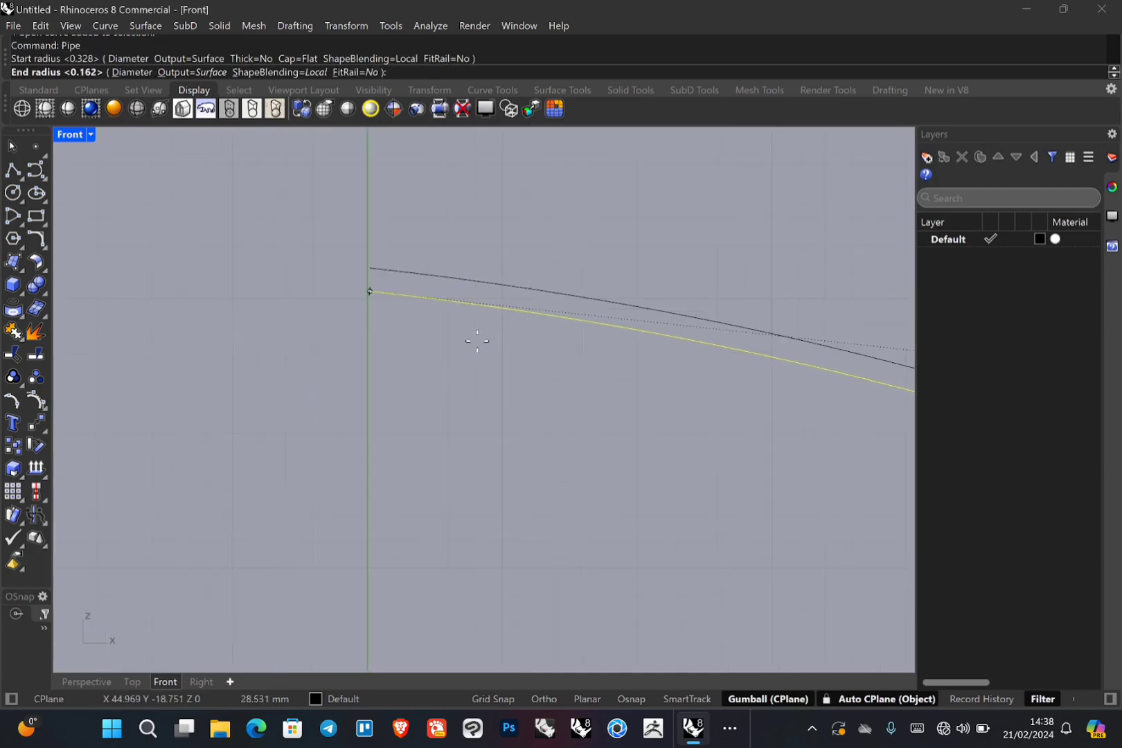
pyautogui.scroll(-3, 477, 341)
pyautogui.moveTo(708, 446); pyautogui.dragTo(494, 400, button='right')
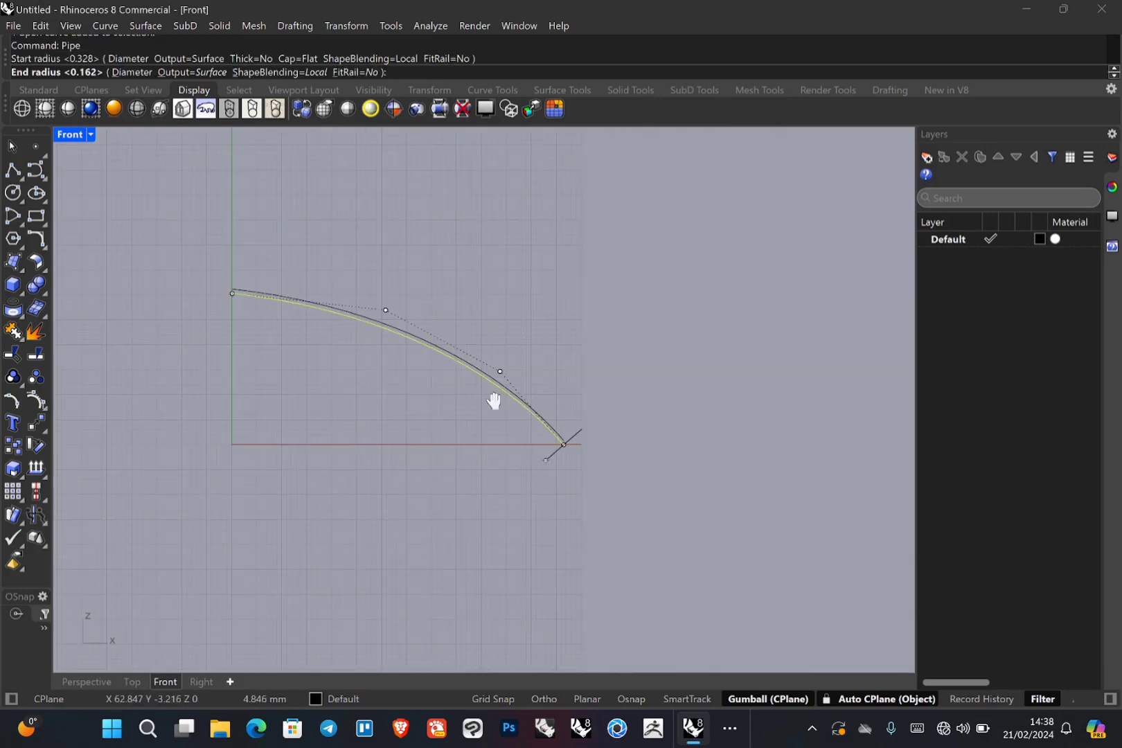
pyautogui.scroll(5, 563, 443)
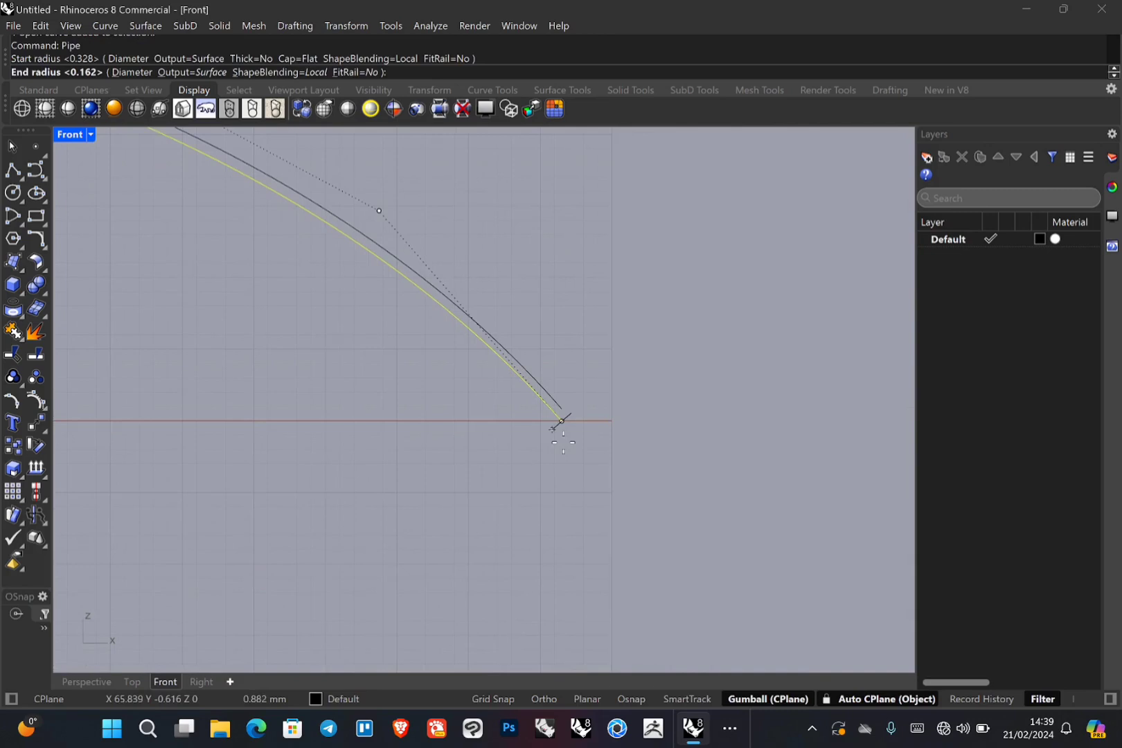
pyautogui.scroll(3, 563, 443)
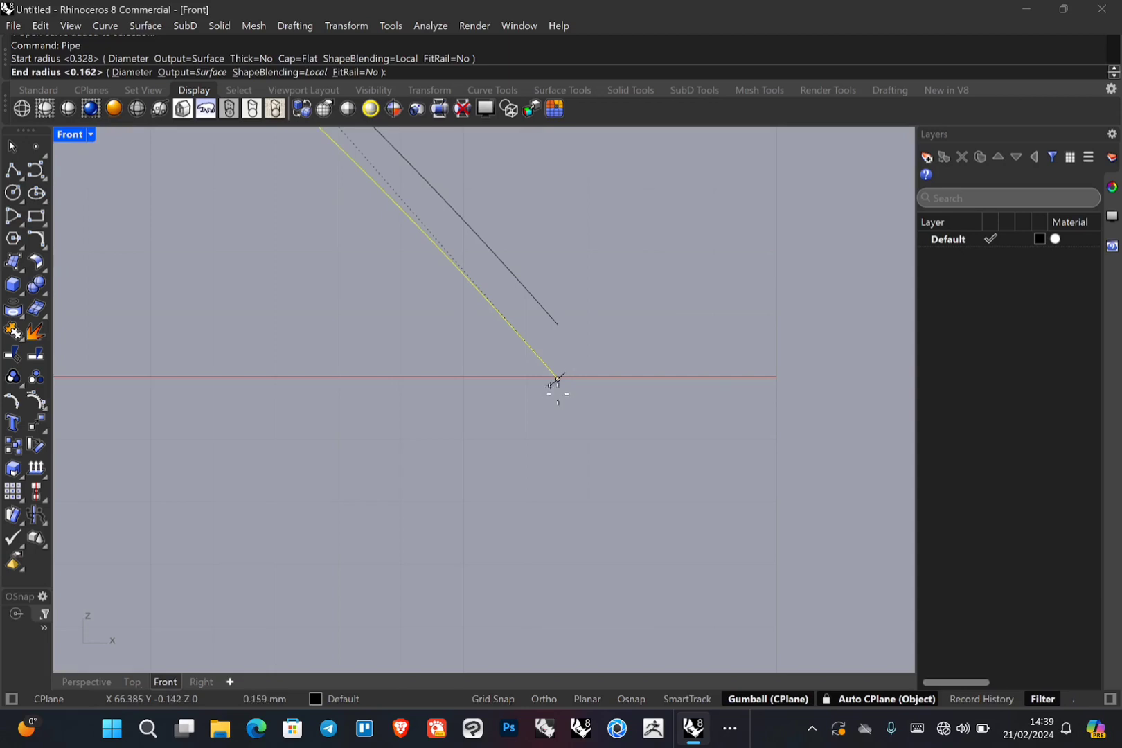
pyautogui.press('Return')
pyautogui.scroll(-3, 380, 365)
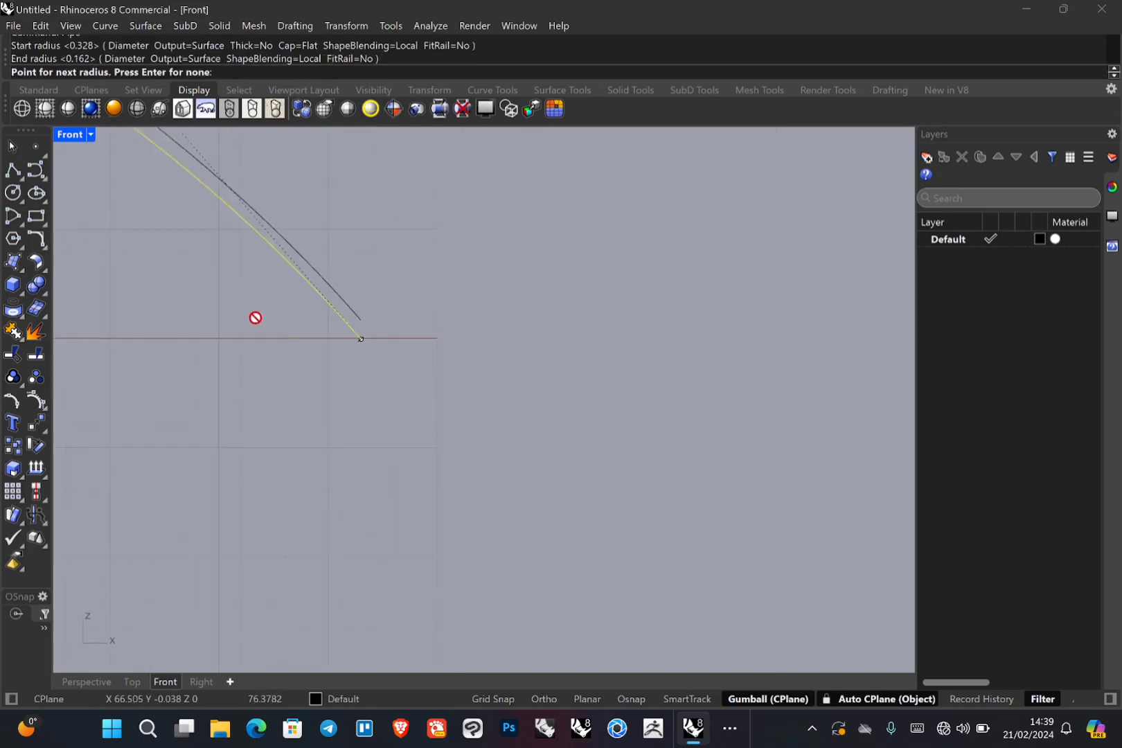
pyautogui.moveTo(235, 305); pyautogui.dragTo(691, 457, button='right')
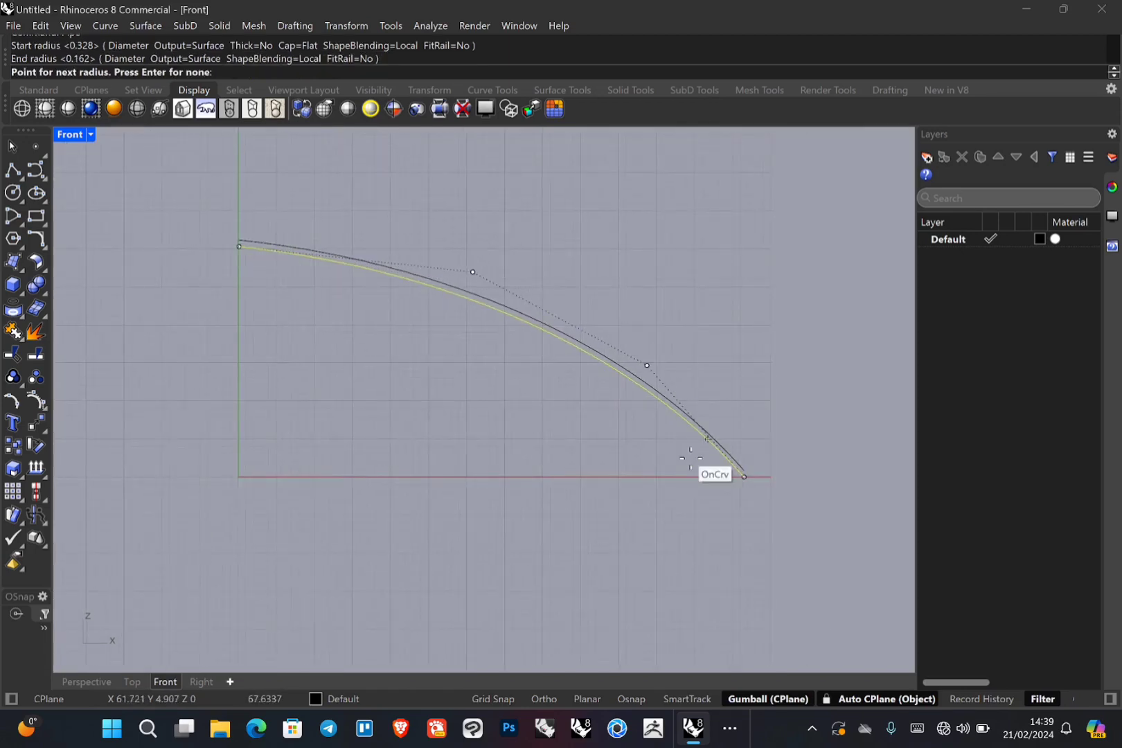
pyautogui.press('Return')
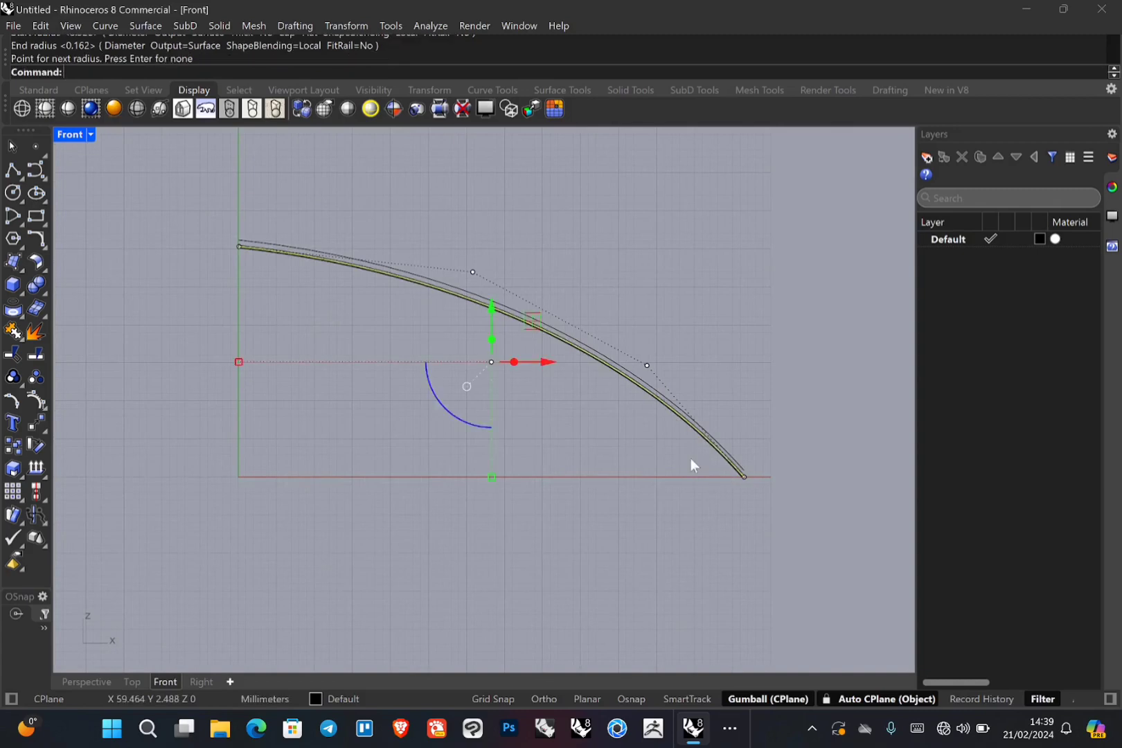
# - Delete the leftover guide curve inside the new rib pipe
pyautogui.scroll(10, 324, 268)
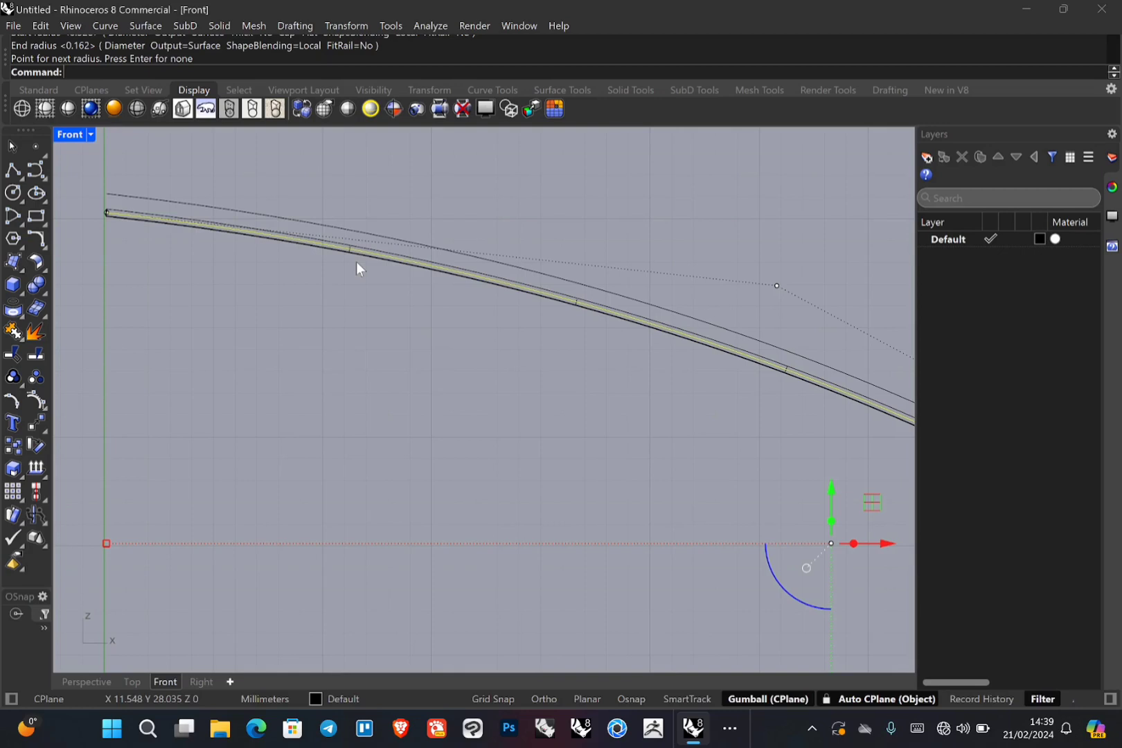
pyautogui.press('Delete')
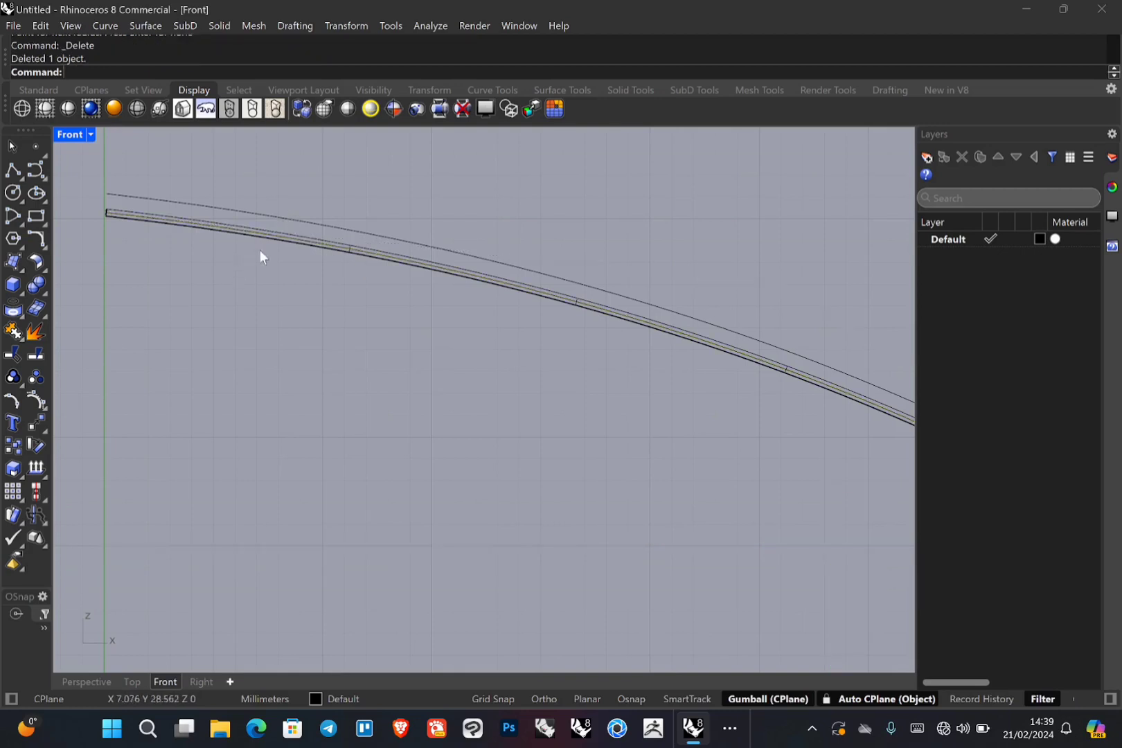
pyautogui.click(277, 242)
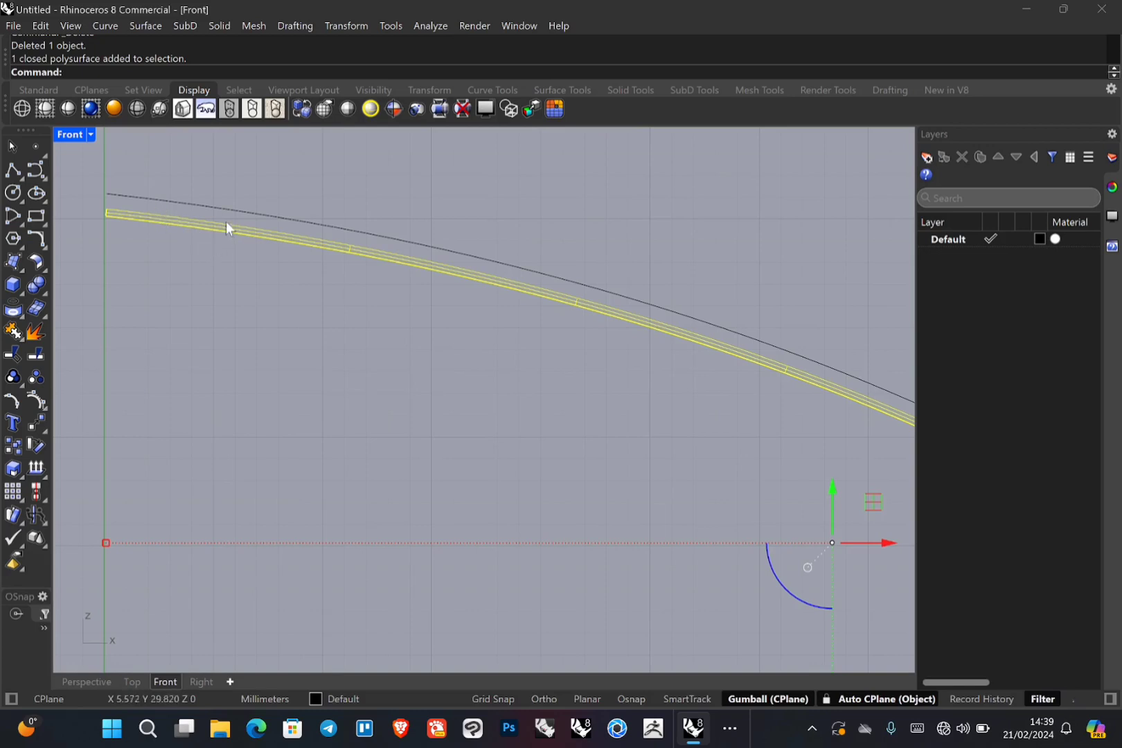
pyautogui.scroll(-3, 287, 258)
pyautogui.scroll(5, 155, 208)
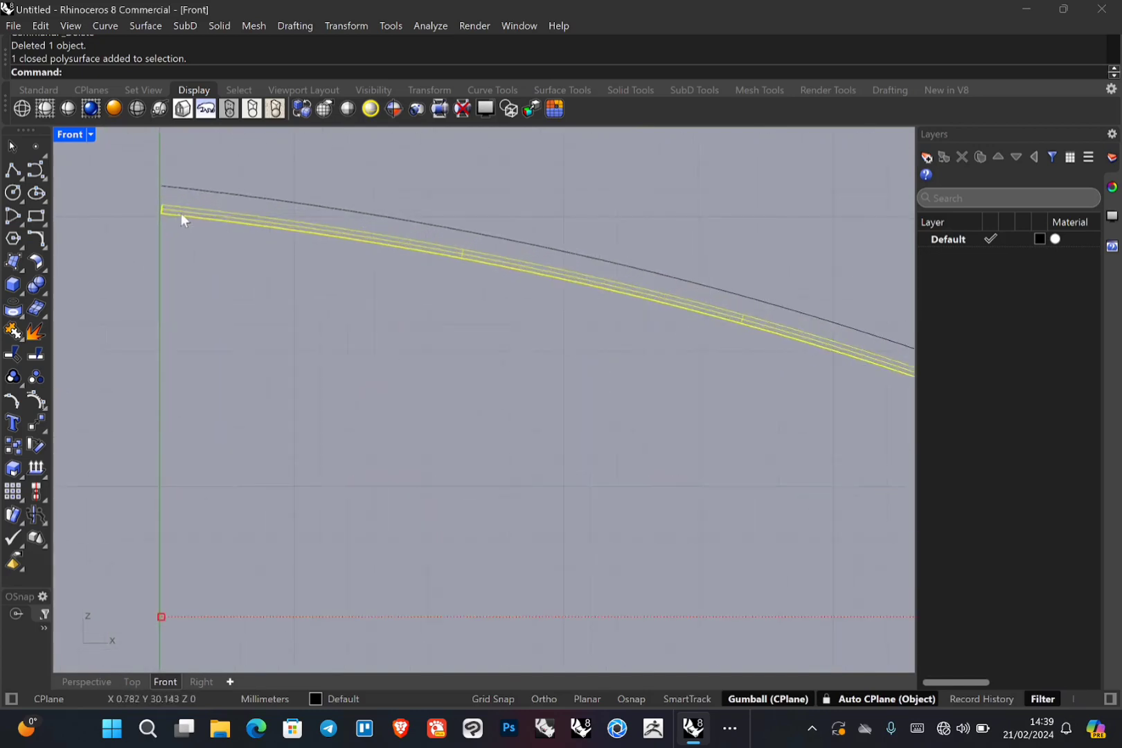
pyautogui.scroll(2, 147, 206)
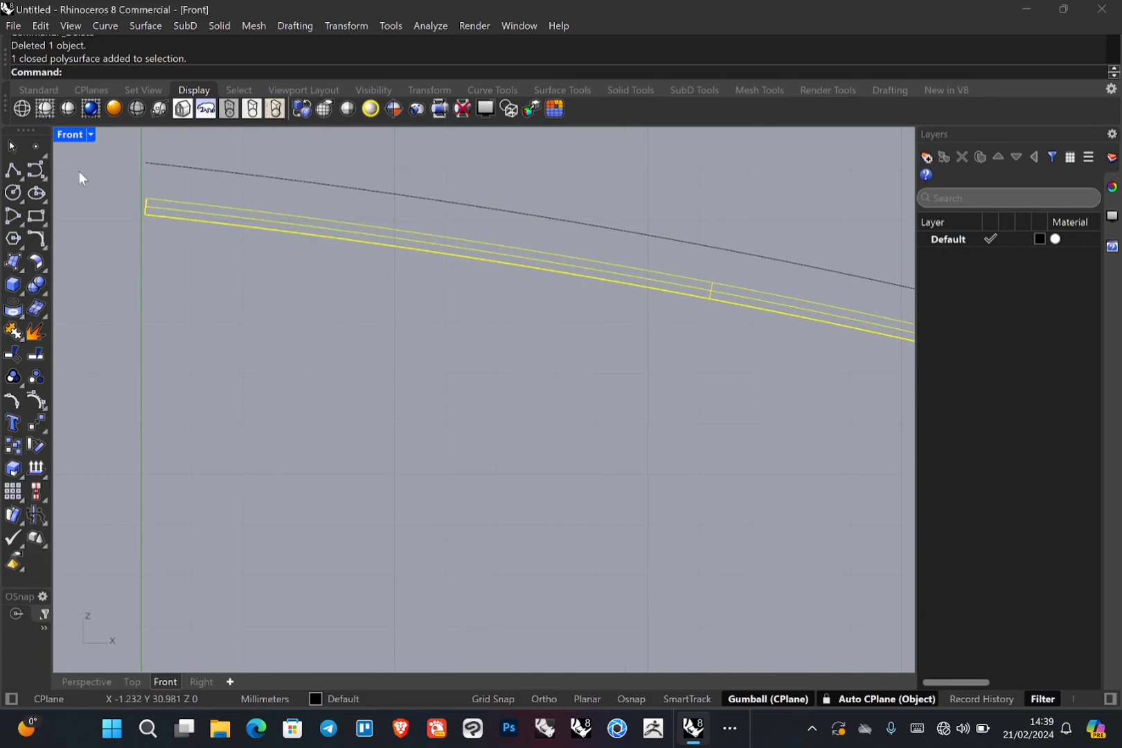
# - Restore the four-viewport layout and orbit Perspective to inspect the curved pipe
pyautogui.doubleClick(76, 135)
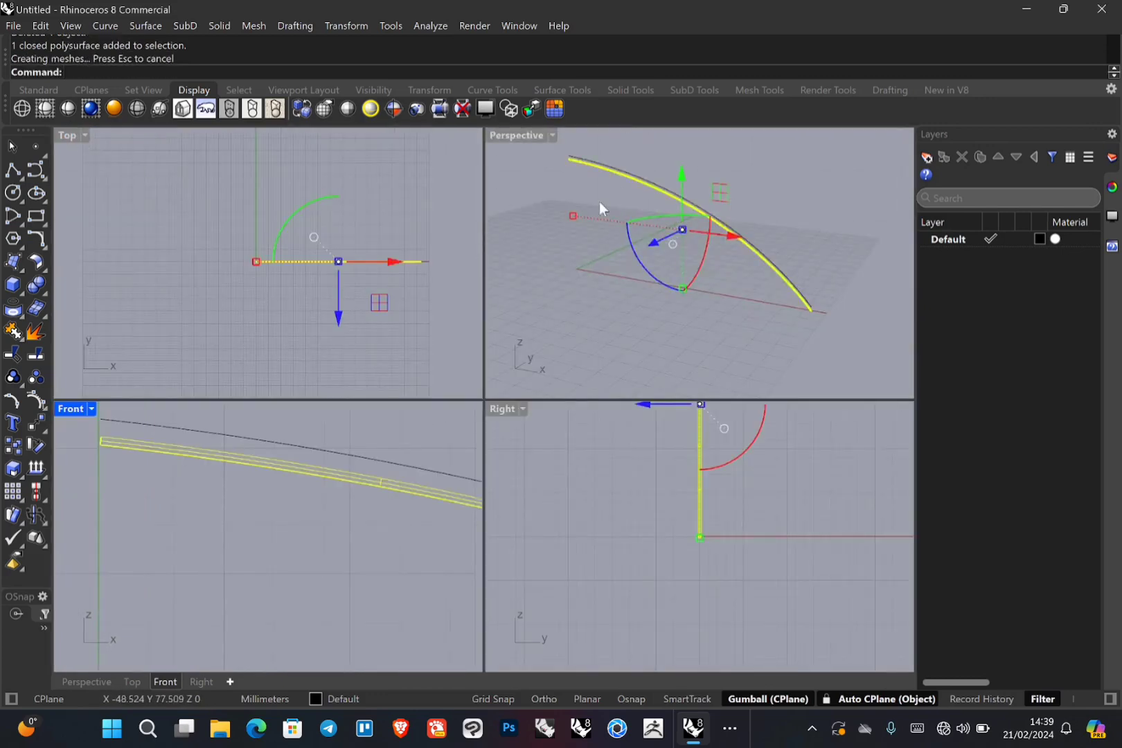
pyautogui.moveTo(598, 202)
pyautogui.mouseDown(button='right')
pyautogui.moveTo(671, 243)
pyautogui.moveTo(584, 193)
pyautogui.moveTo(613, 201)
pyautogui.mouseUp(button='right')
pyautogui.press('Escape')
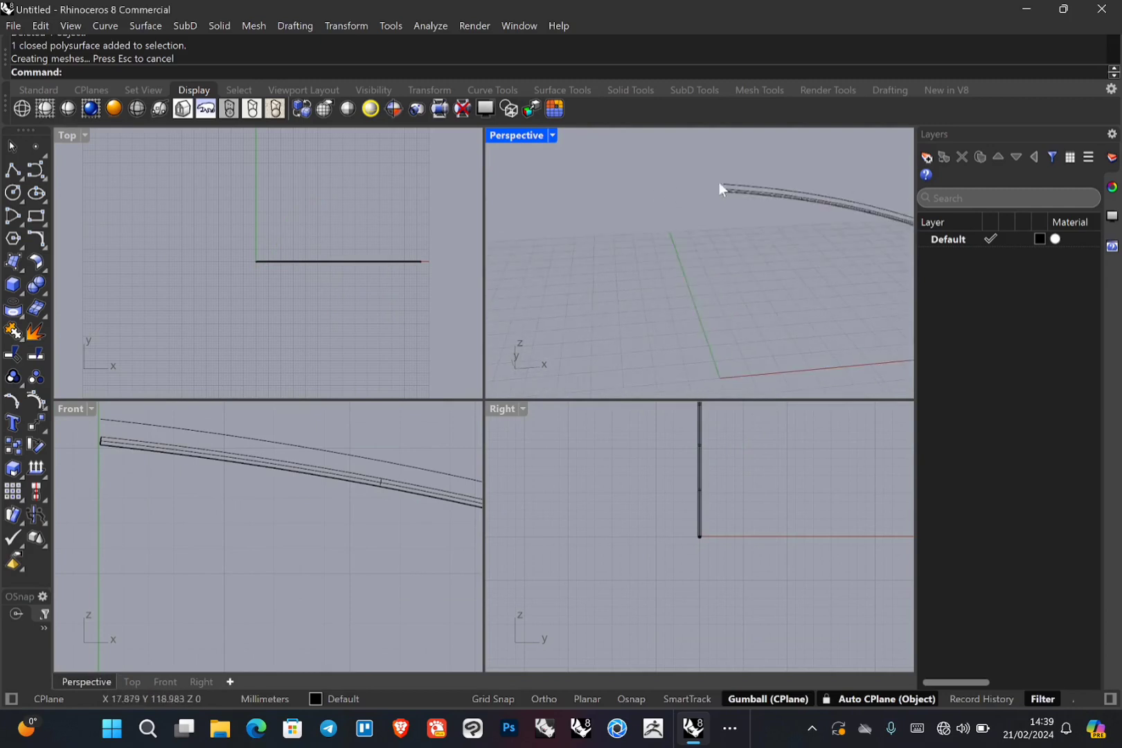
pyautogui.moveTo(721, 188); pyautogui.dragTo(709, 228, button='right')
pyautogui.scroll(2, 775, 221)
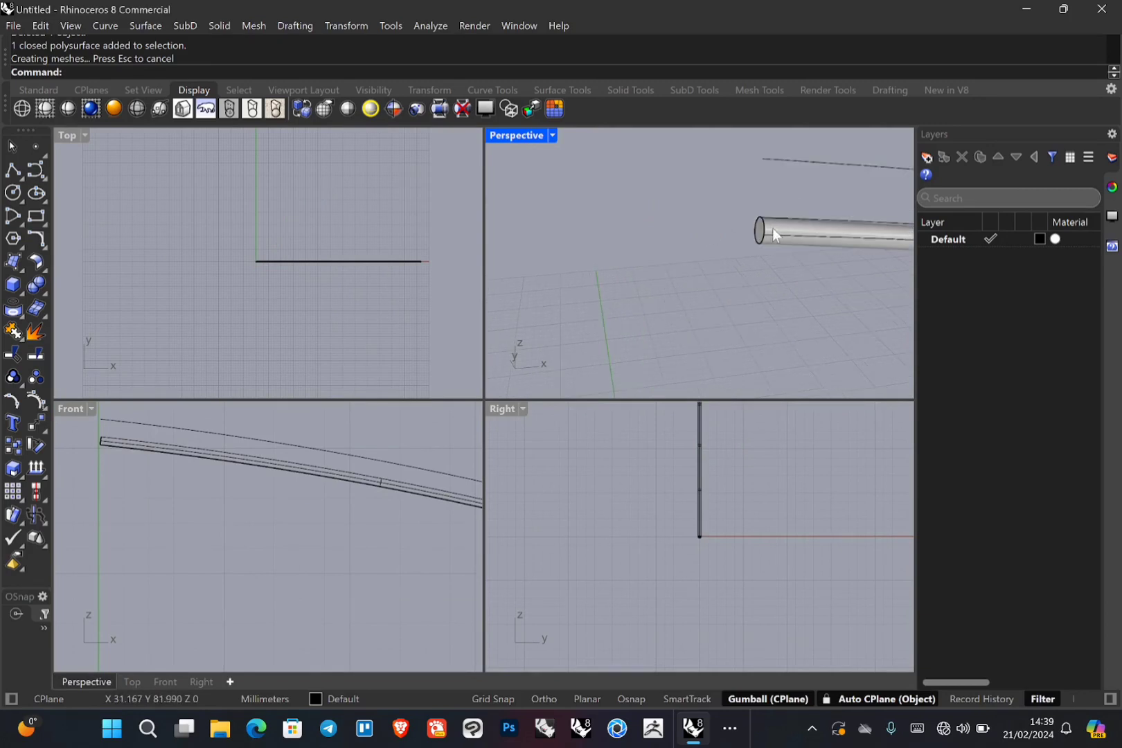
pyautogui.scroll(-3, 736, 228)
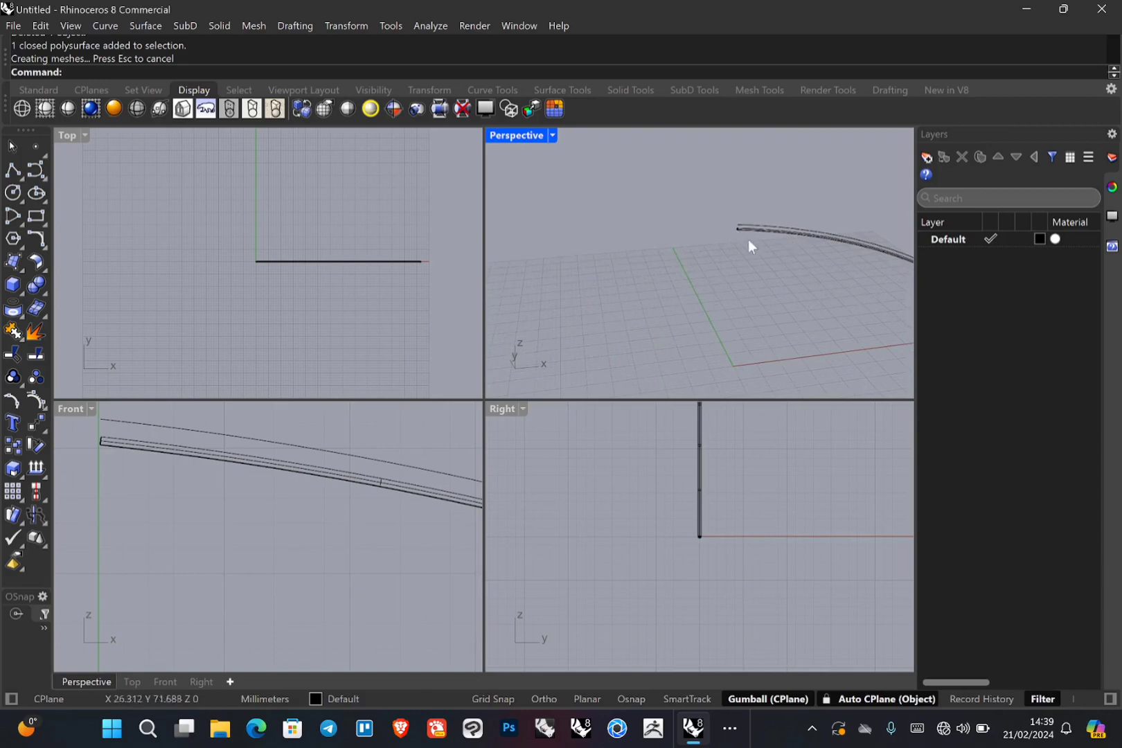
pyautogui.moveTo(747, 243); pyautogui.dragTo(708, 236, button='right')
pyautogui.scroll(-4, 221, 453)
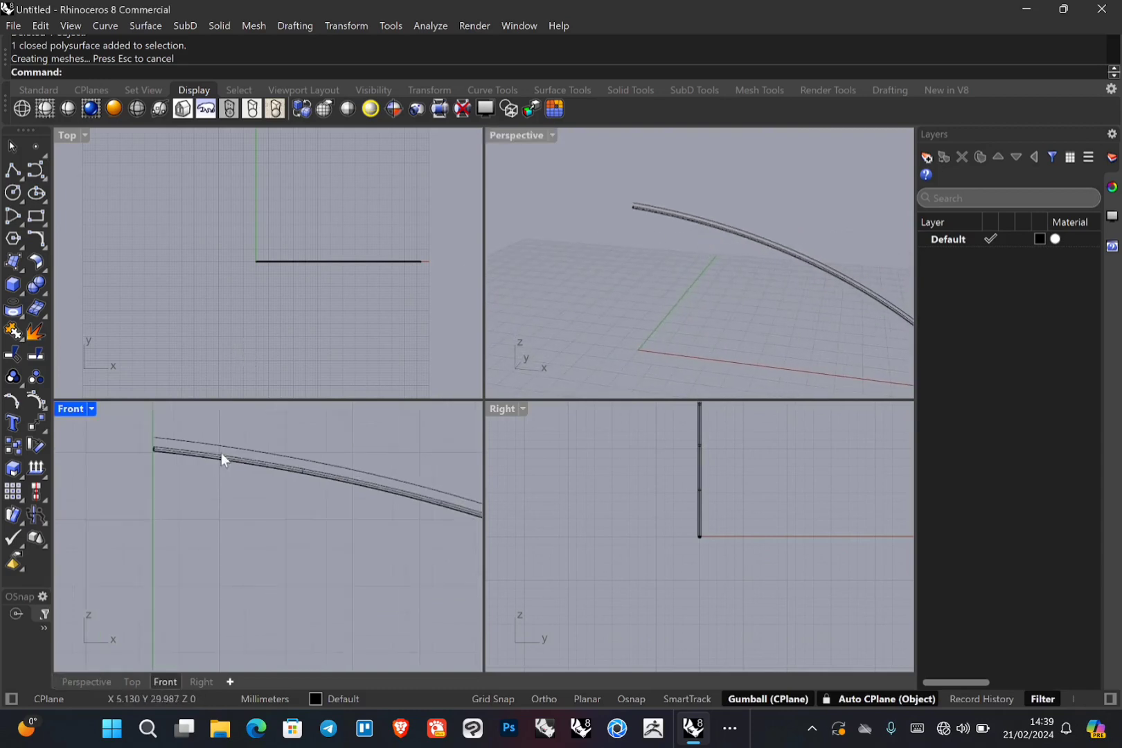
pyautogui.moveTo(343, 500); pyautogui.dragTo(310, 492, button='right')
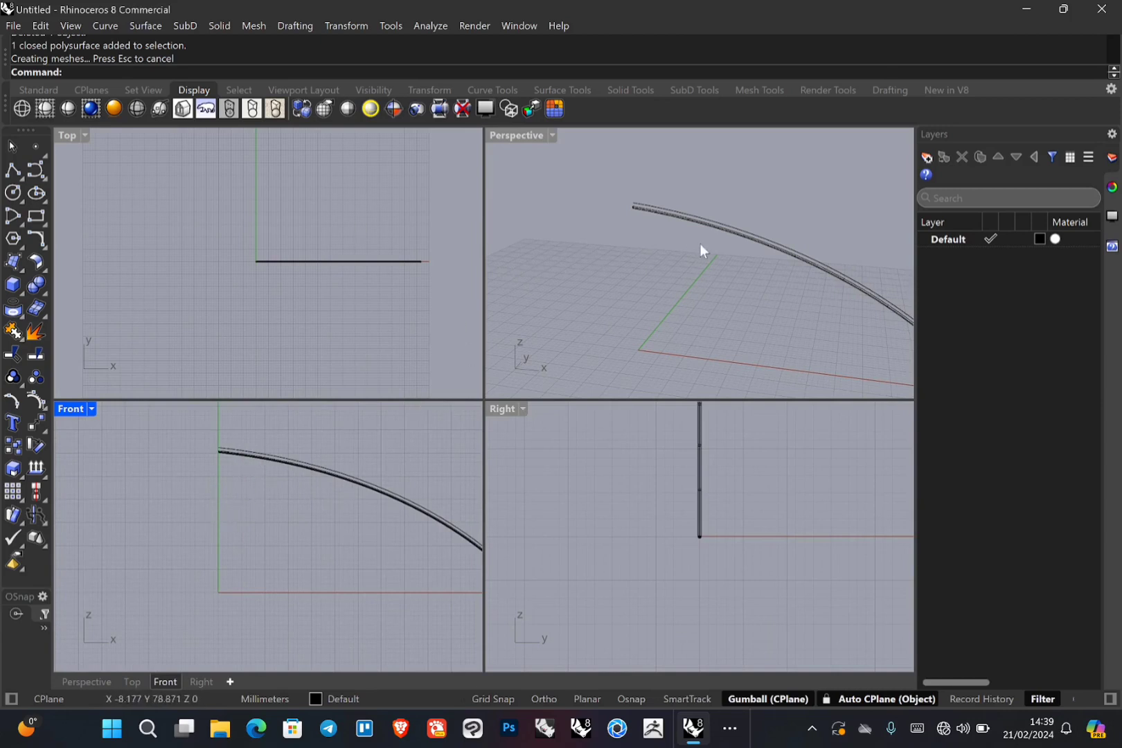
# - Draw an Ortho-constrained horizontal polyline from the vertical axis to the rib in the maximized Front view
pyautogui.click(19, 173)
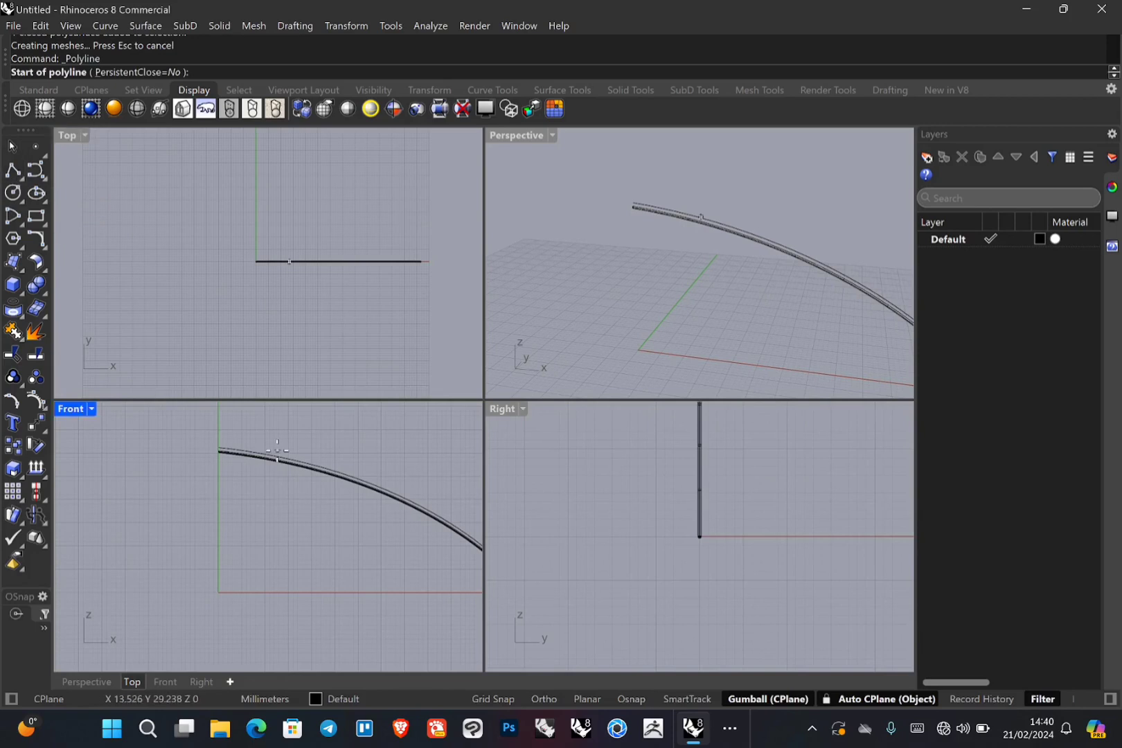
pyautogui.doubleClick(71, 409)
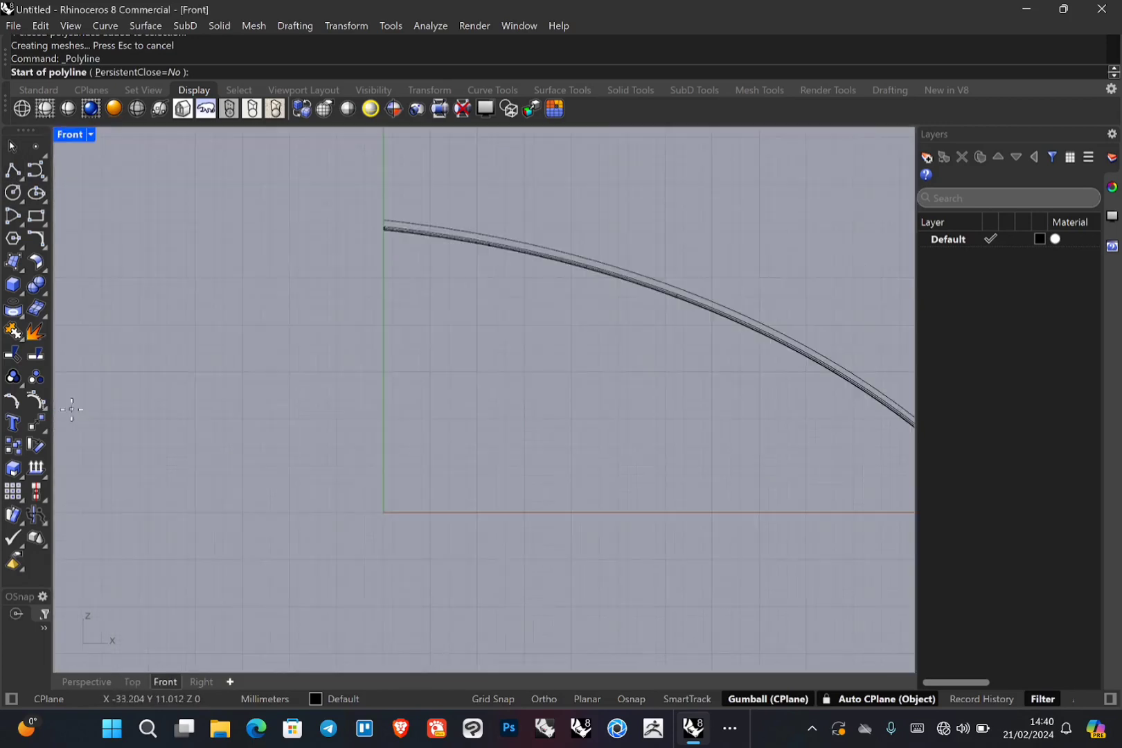
pyautogui.moveTo(474, 229); pyautogui.dragTo(353, 281, button='right')
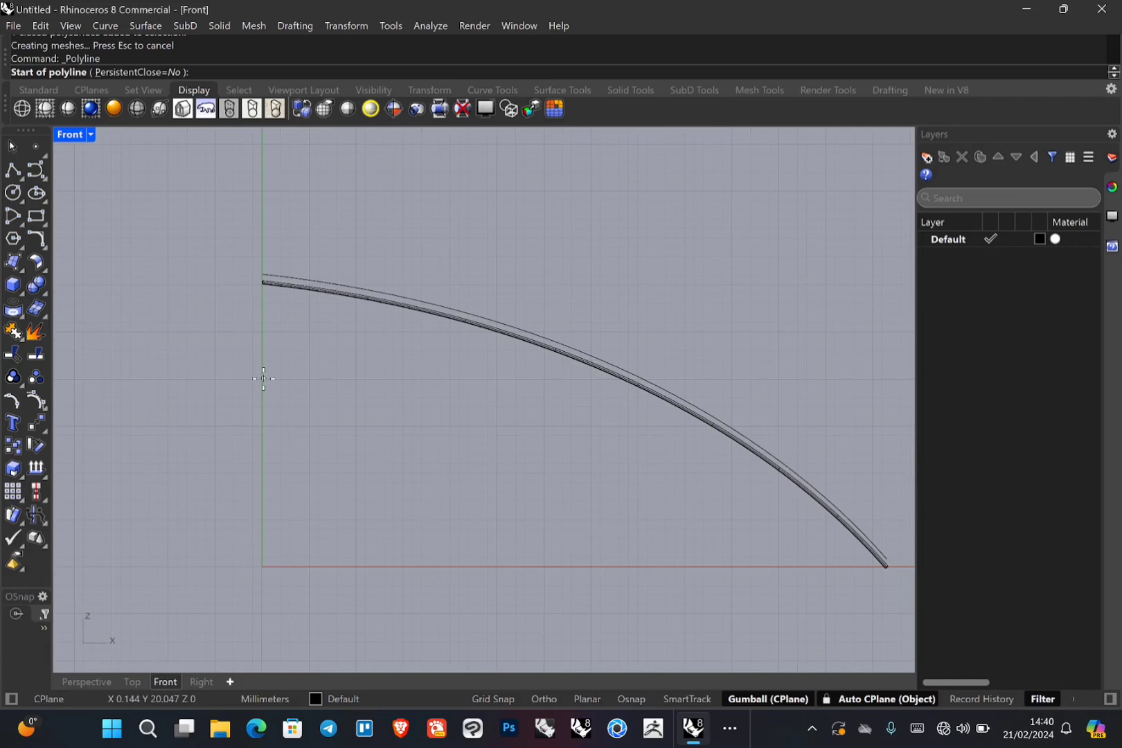
pyautogui.click(262, 379)
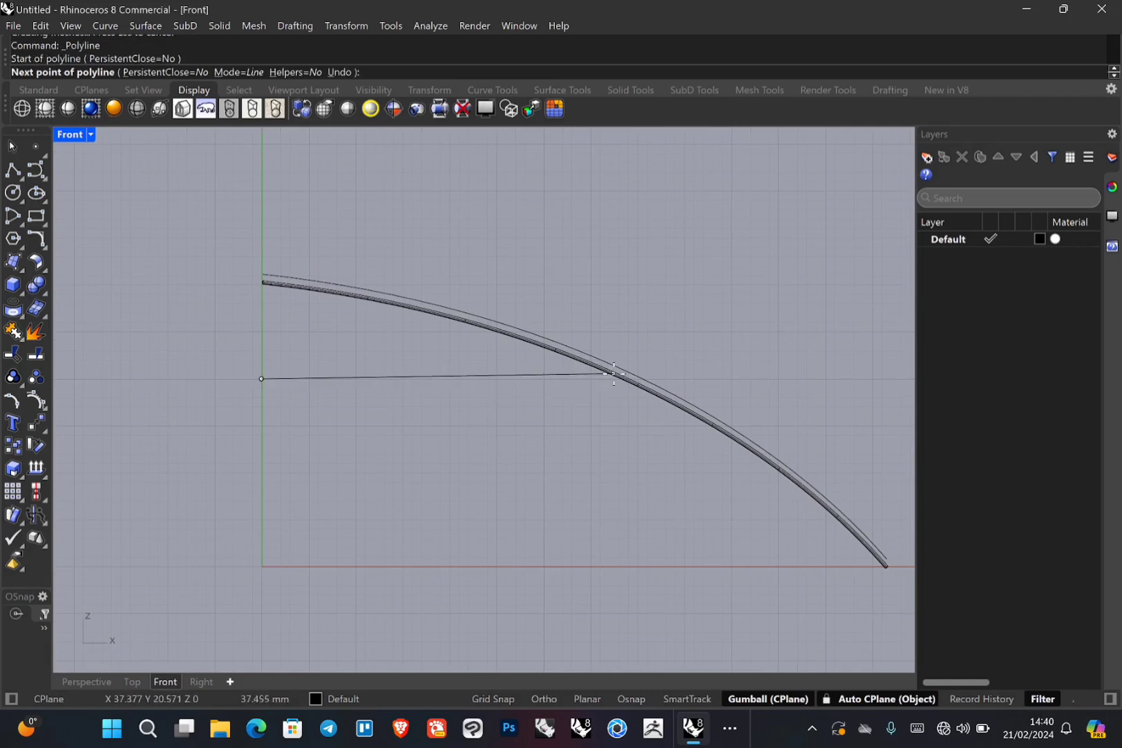
pyautogui.press('F8')
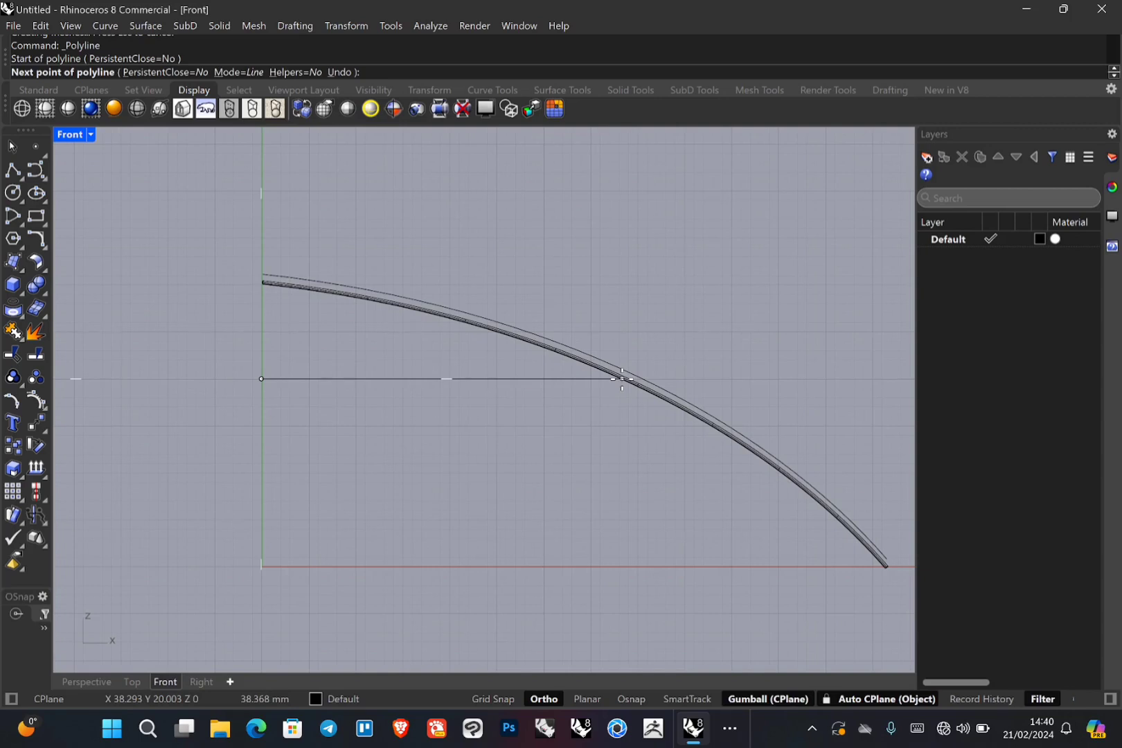
pyautogui.click(622, 379)
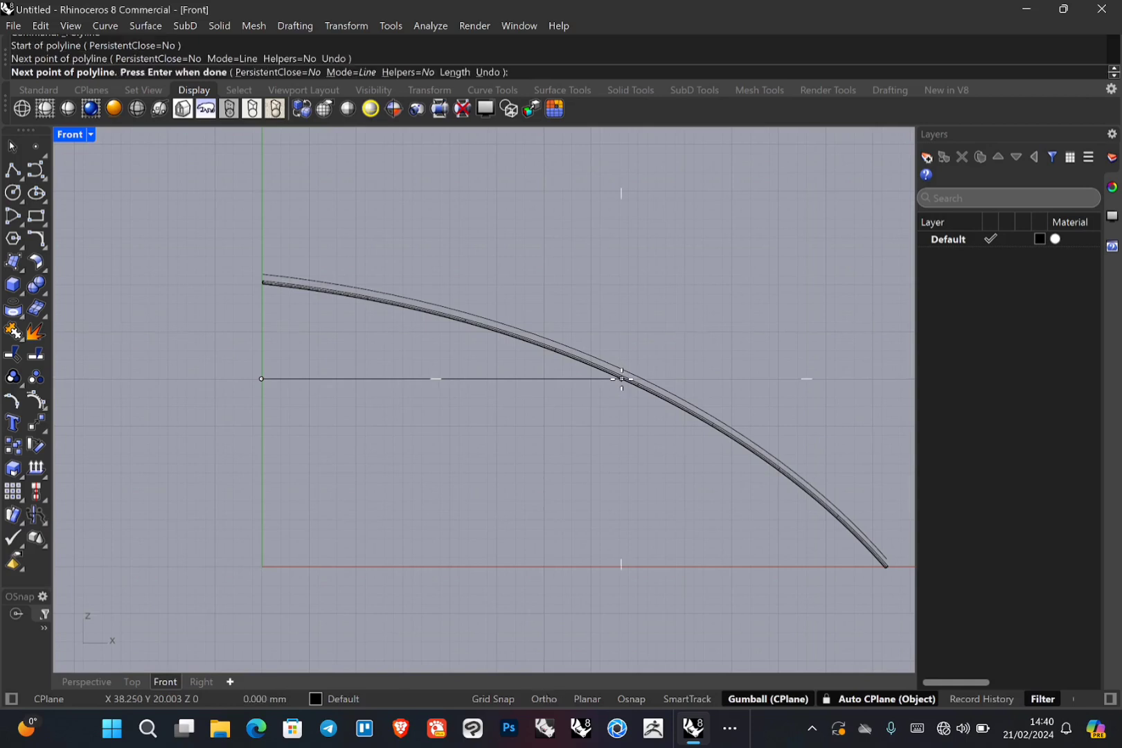
pyautogui.press('Return')
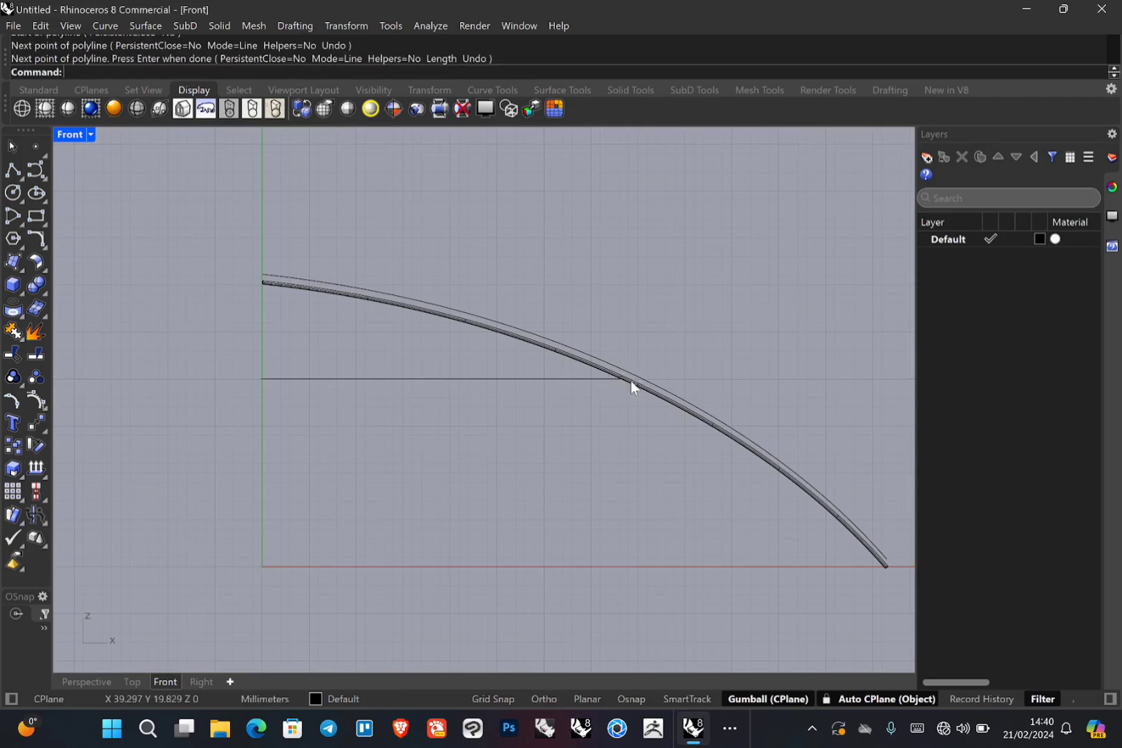
pyautogui.click(453, 378)
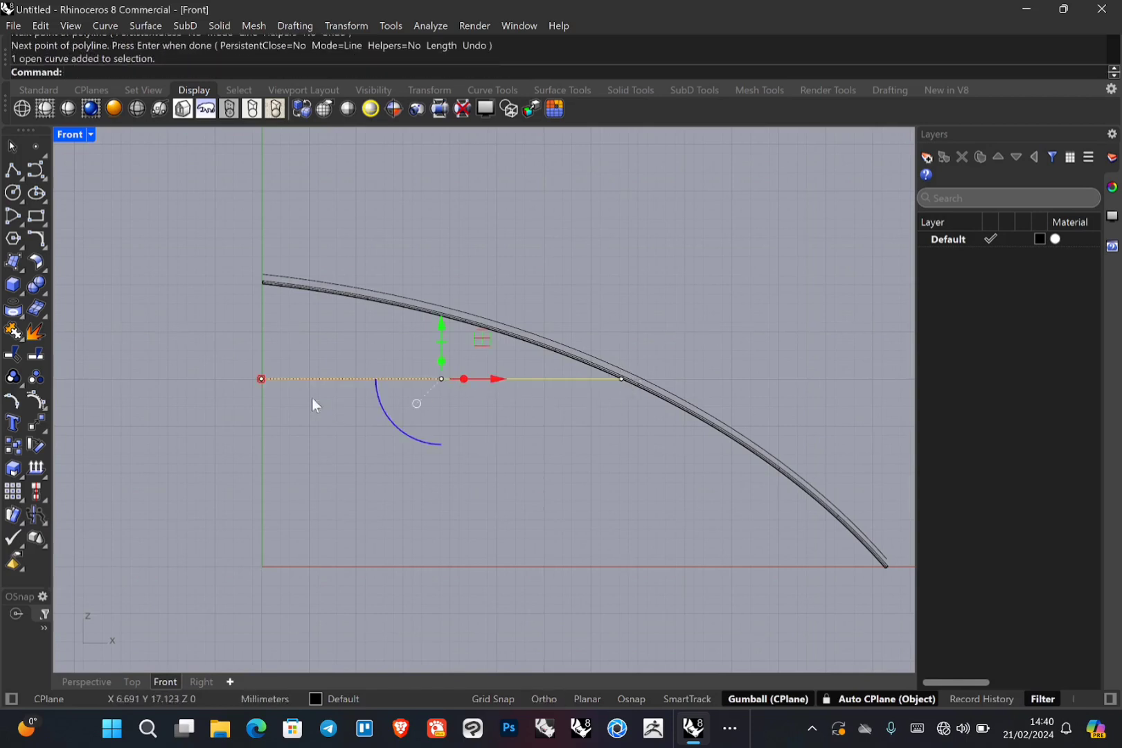
pyautogui.scroll(1, 304, 384)
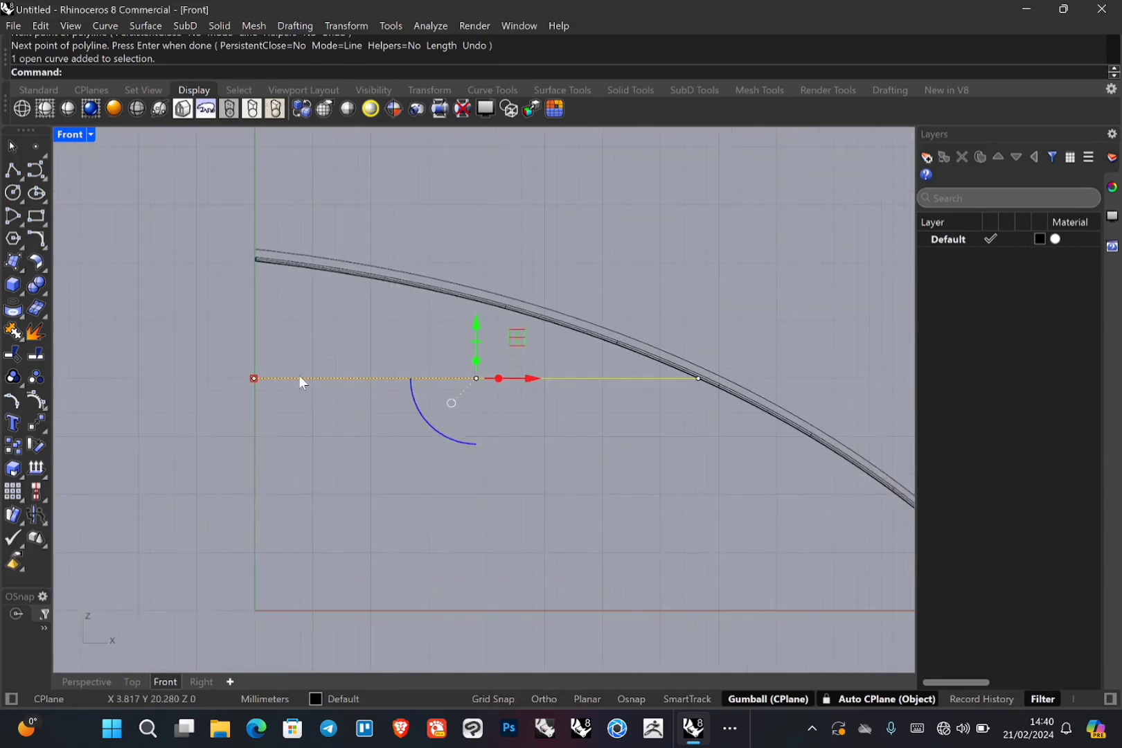
# - Pipe the horizontal line from the axis out to the rib and delete the source line
pyautogui.write('Pipe')
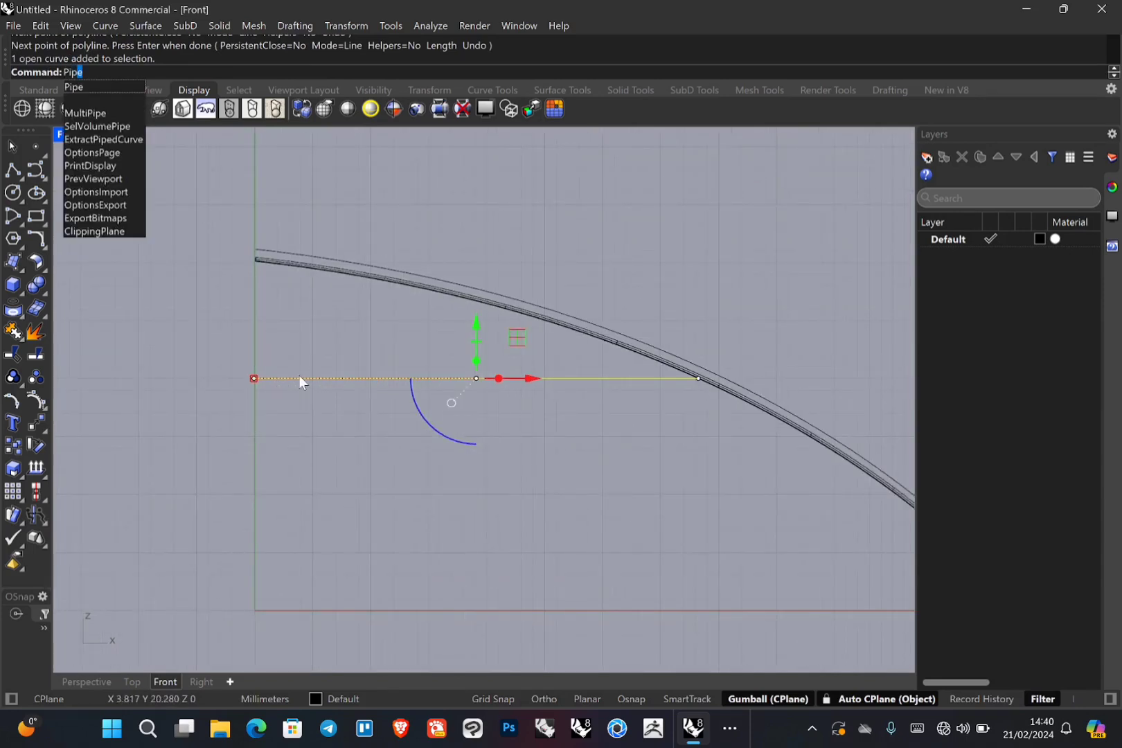
pyautogui.press('Return')
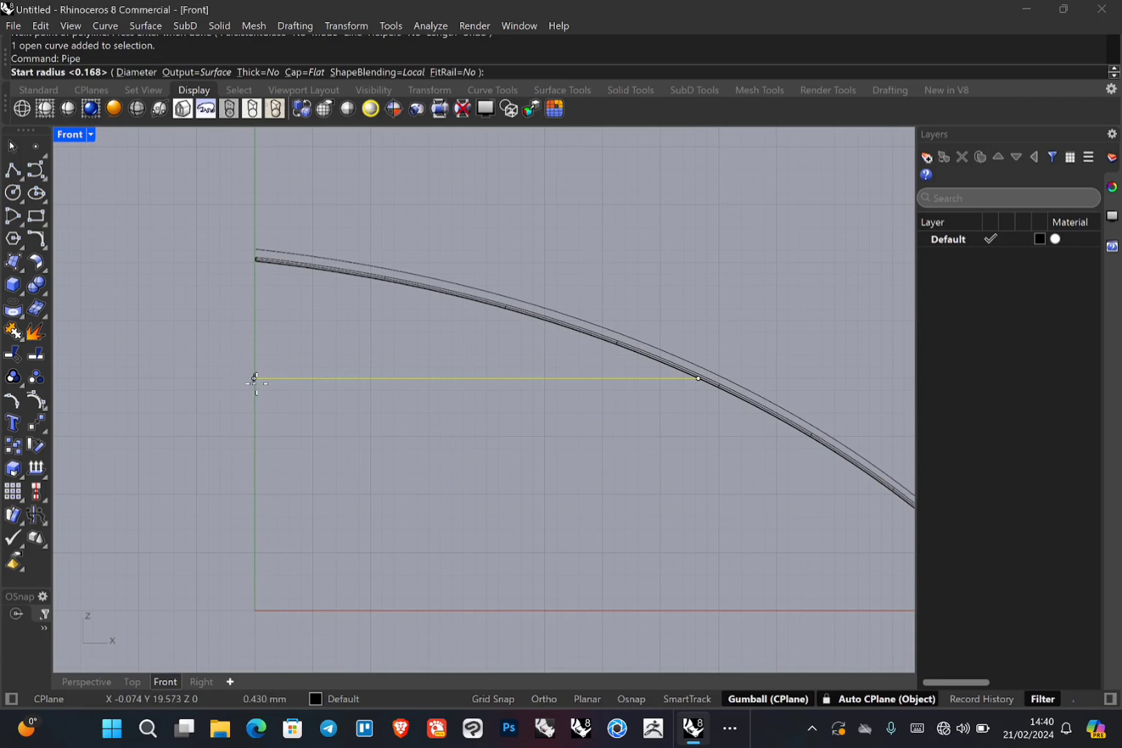
pyautogui.scroll(5, 254, 378)
pyautogui.click(258, 382)
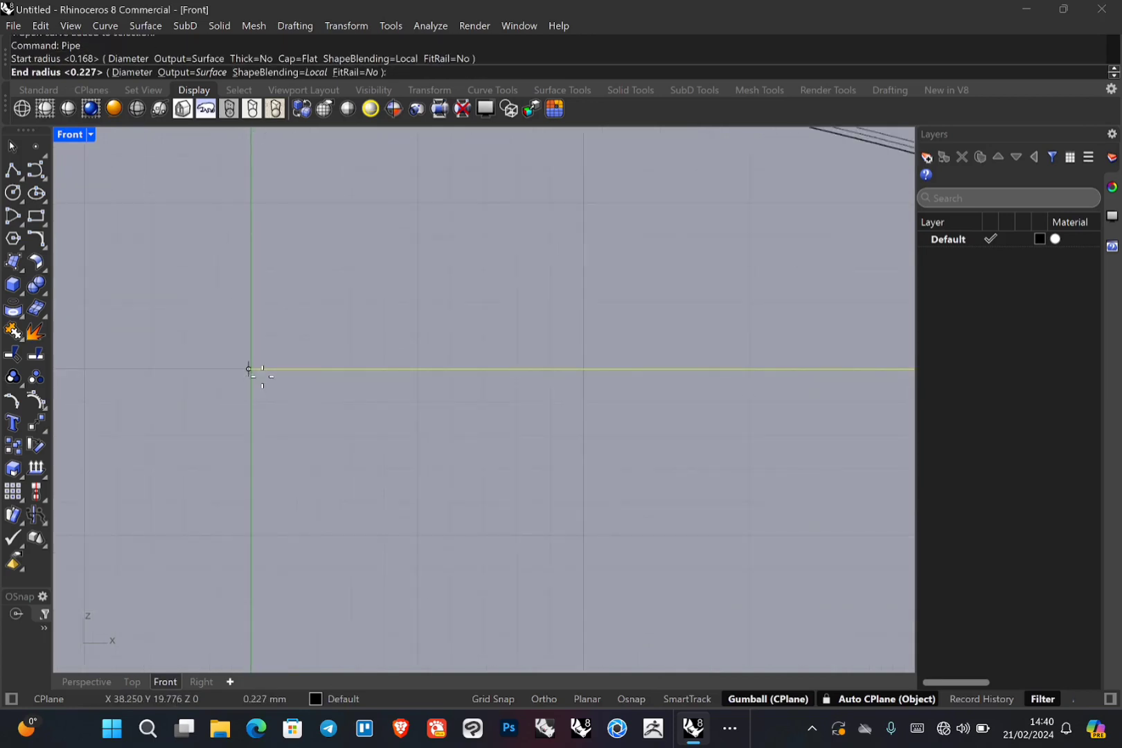
pyautogui.scroll(-5, 444, 362)
pyautogui.scroll(5, 564, 426)
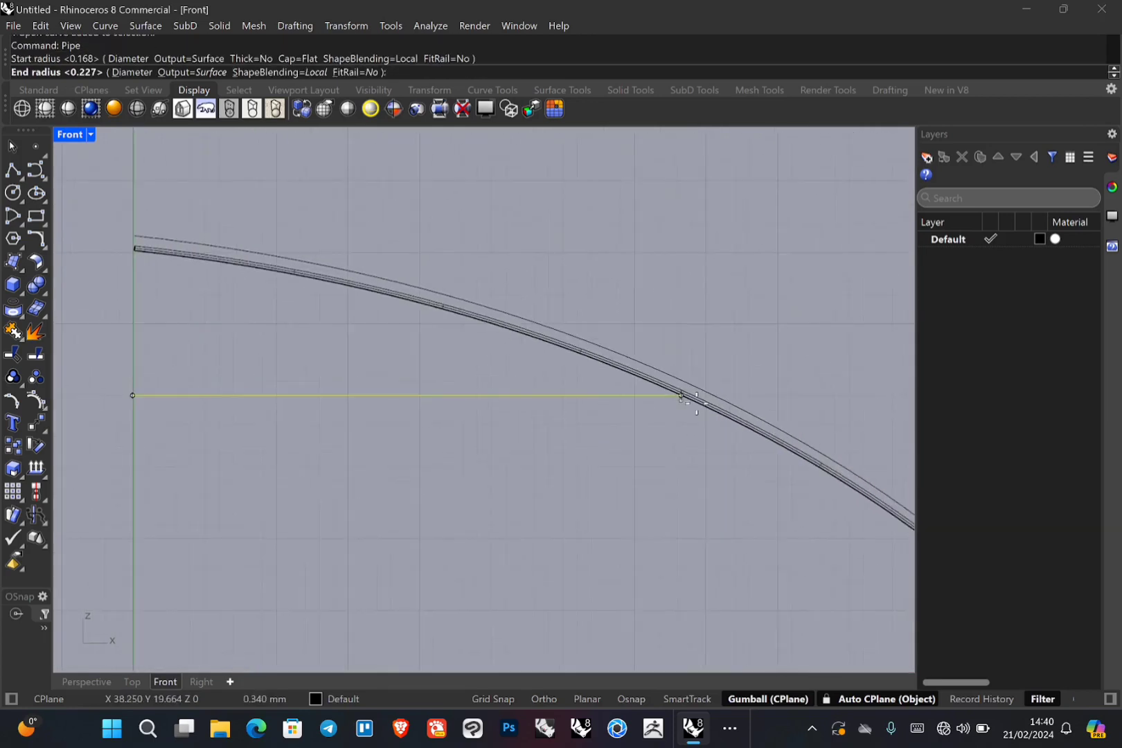
pyautogui.scroll(2, 670, 385)
pyautogui.scroll(2, 631, 361)
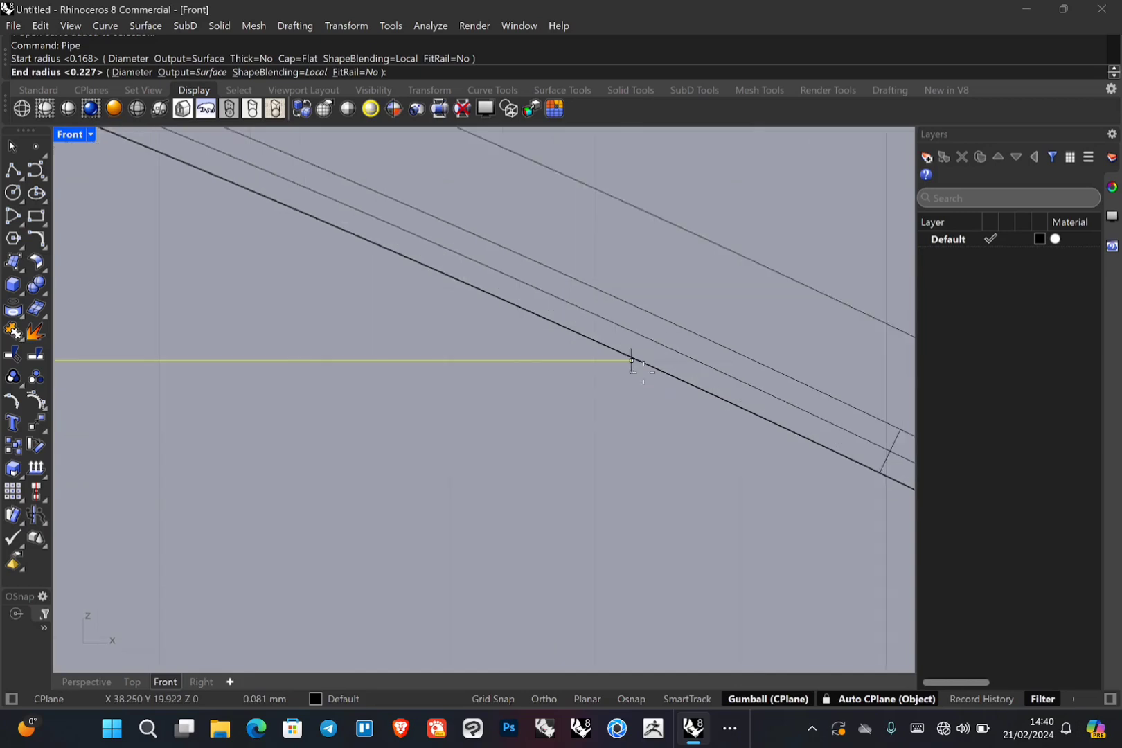
pyautogui.click(631, 360)
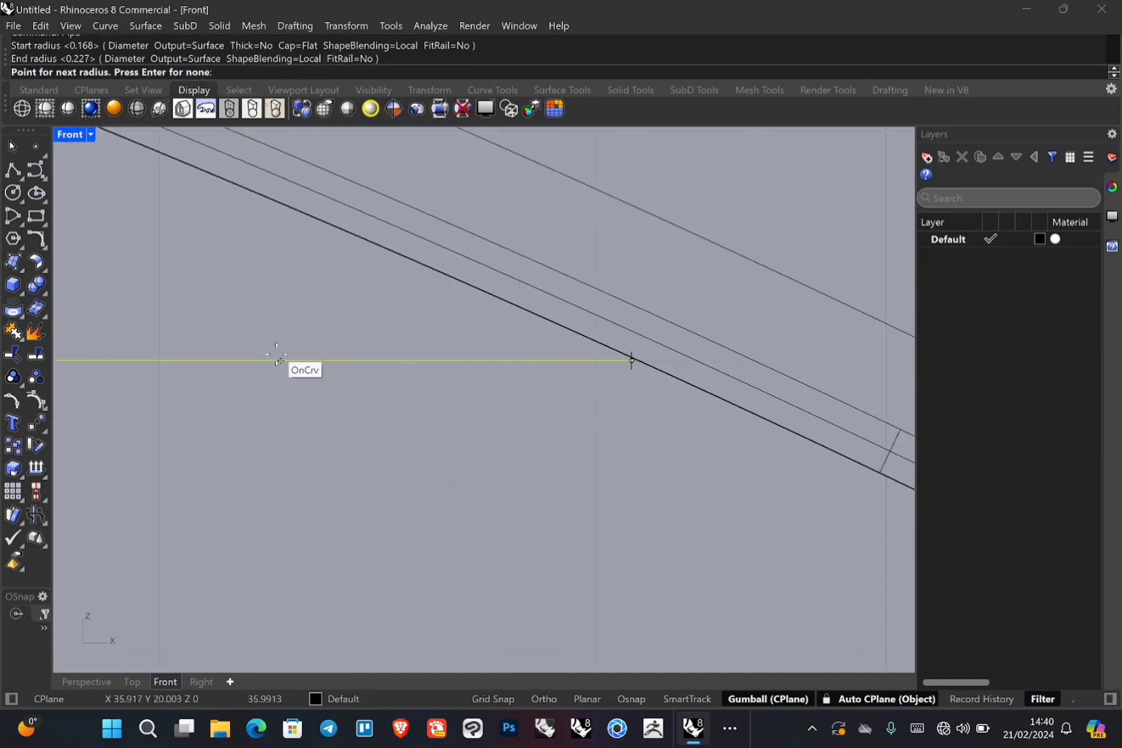
pyautogui.scroll(-3, 277, 358)
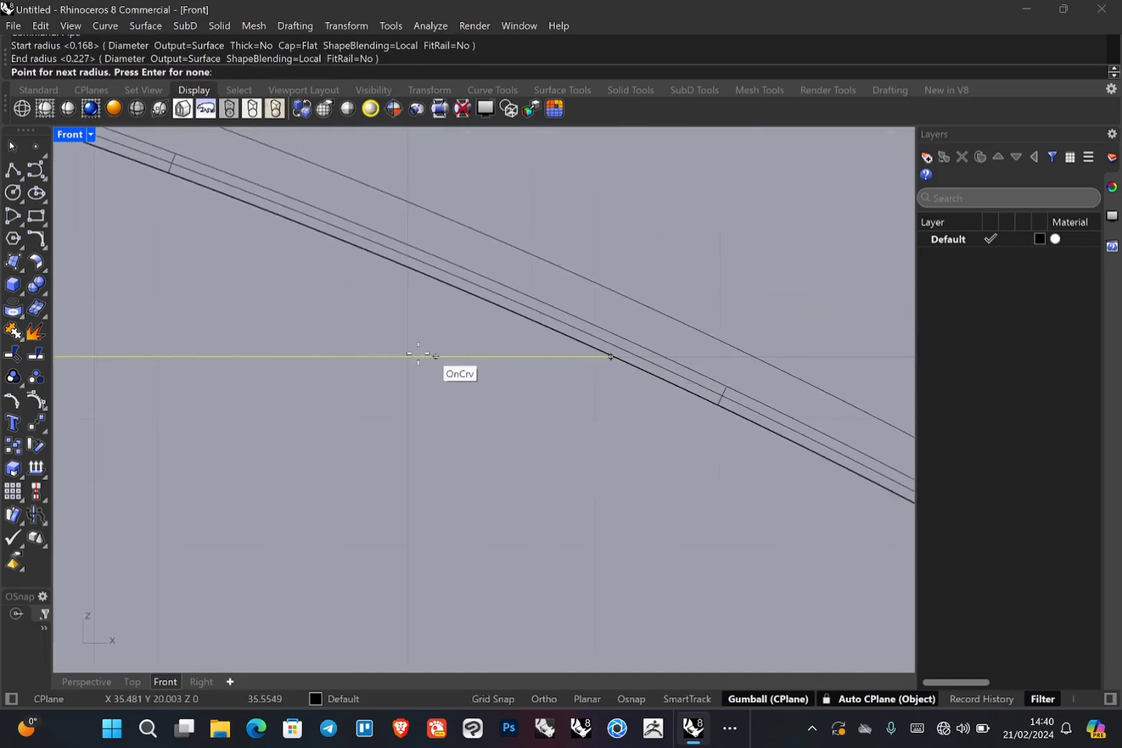
pyautogui.moveTo(419, 354); pyautogui.dragTo(481, 370, button='right')
pyautogui.scroll(-3, 481, 371)
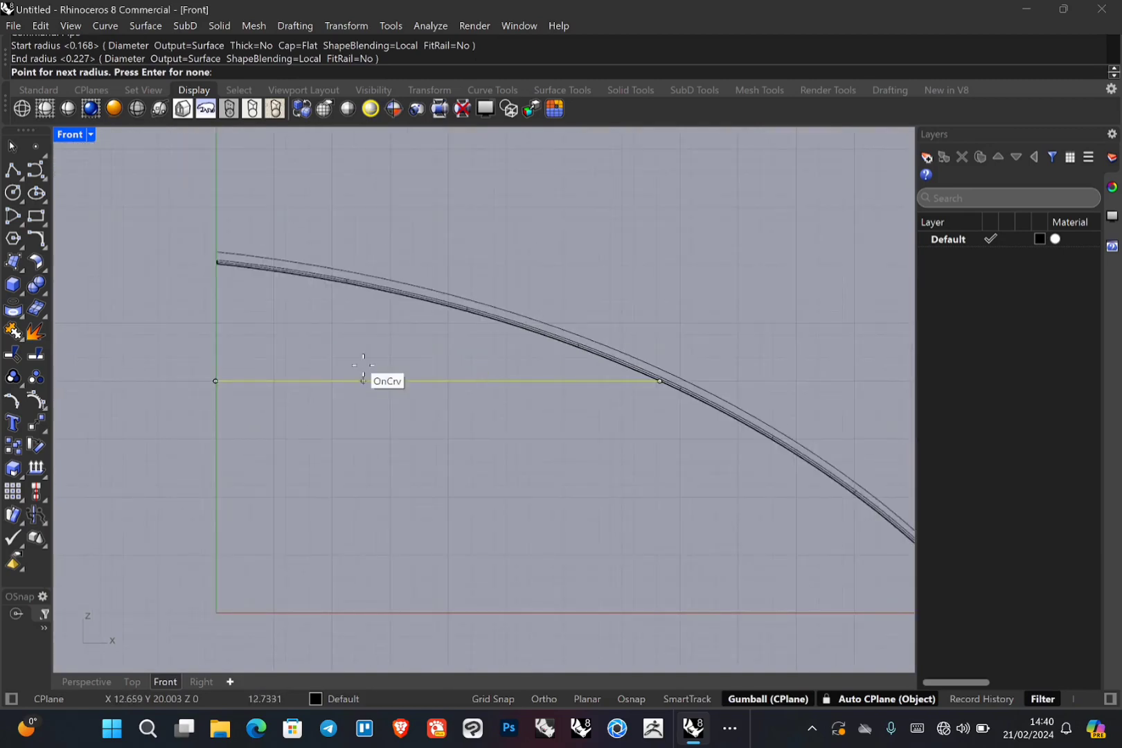
pyautogui.press('Return')
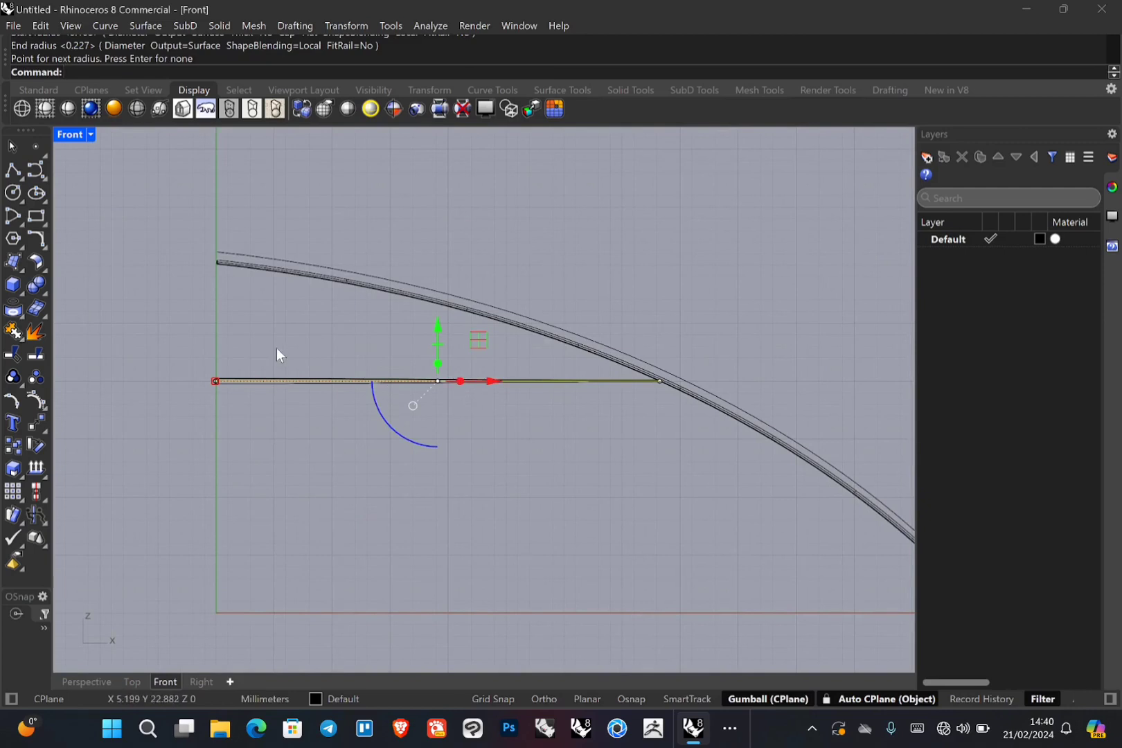
pyautogui.press('Delete')
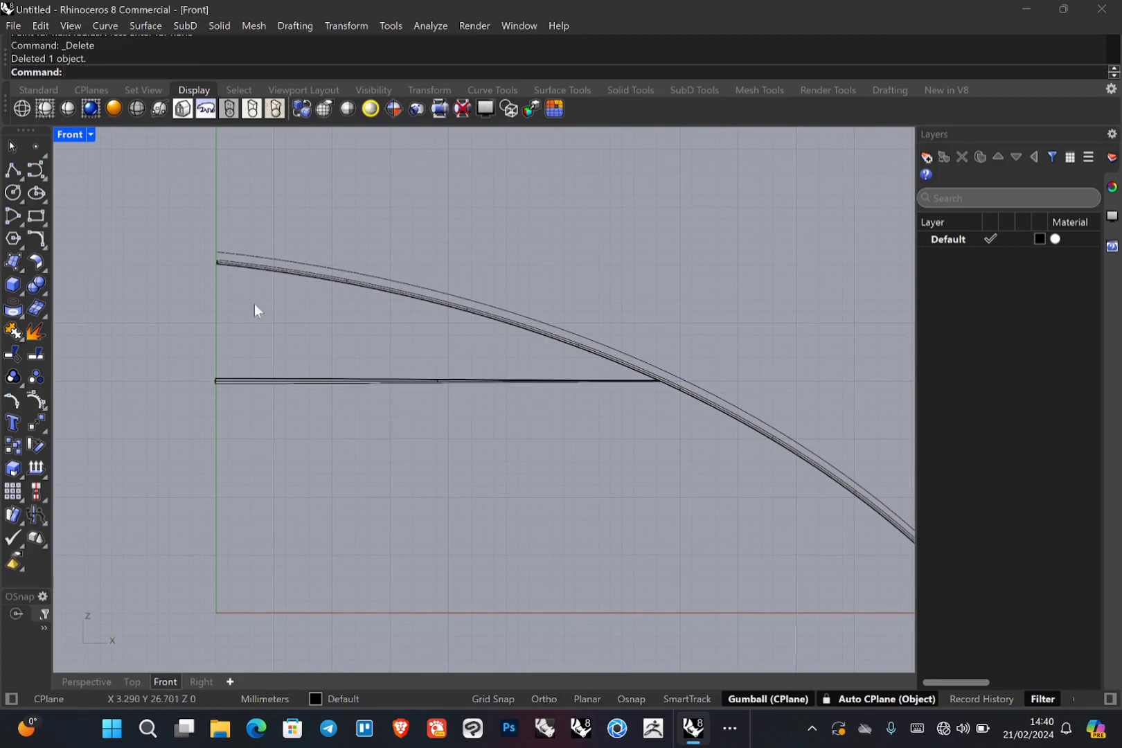
# - Restore the four-viewport layout and orbit the Perspective view
pyautogui.doubleClick(69, 134)
pyautogui.moveTo(762, 298)
pyautogui.mouseDown(button='right')
pyautogui.moveTo(781, 293)
pyautogui.moveTo(764, 306)
pyautogui.moveTo(769, 293)
pyautogui.mouseUp(button='right')
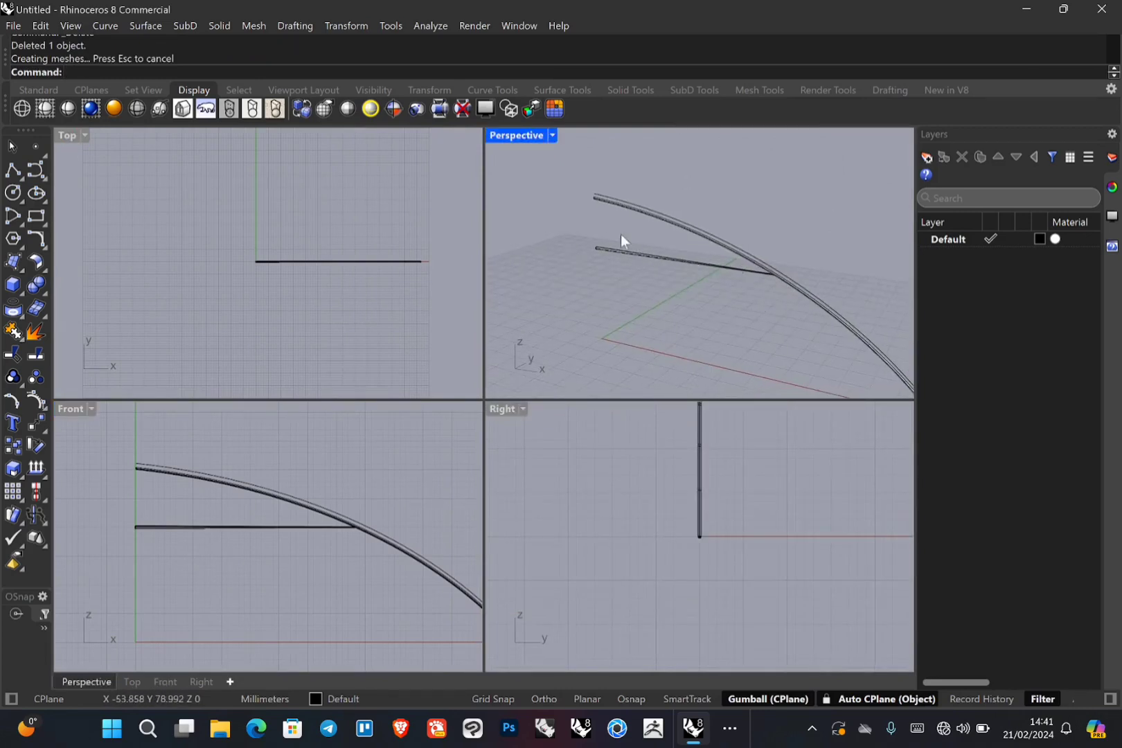
pyautogui.moveTo(620, 234); pyautogui.dragTo(593, 228, button='right')
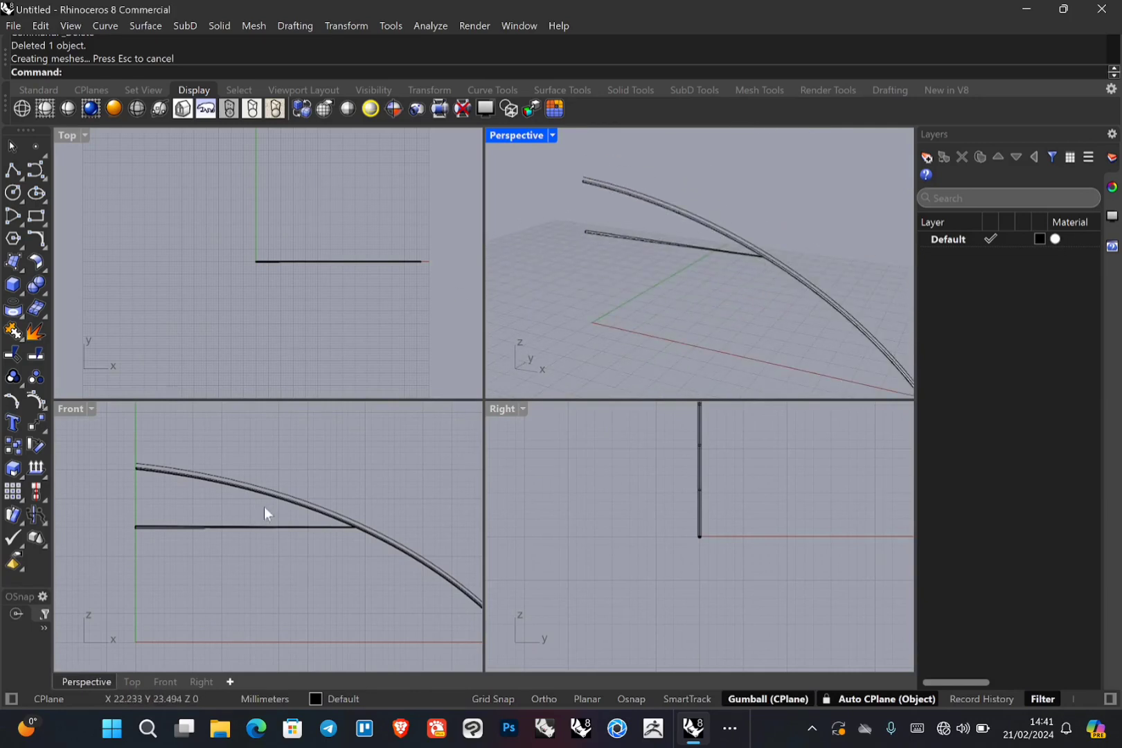
# - Select both the curved rib pipe and the horizontal stretcher pipe
pyautogui.click(287, 498)
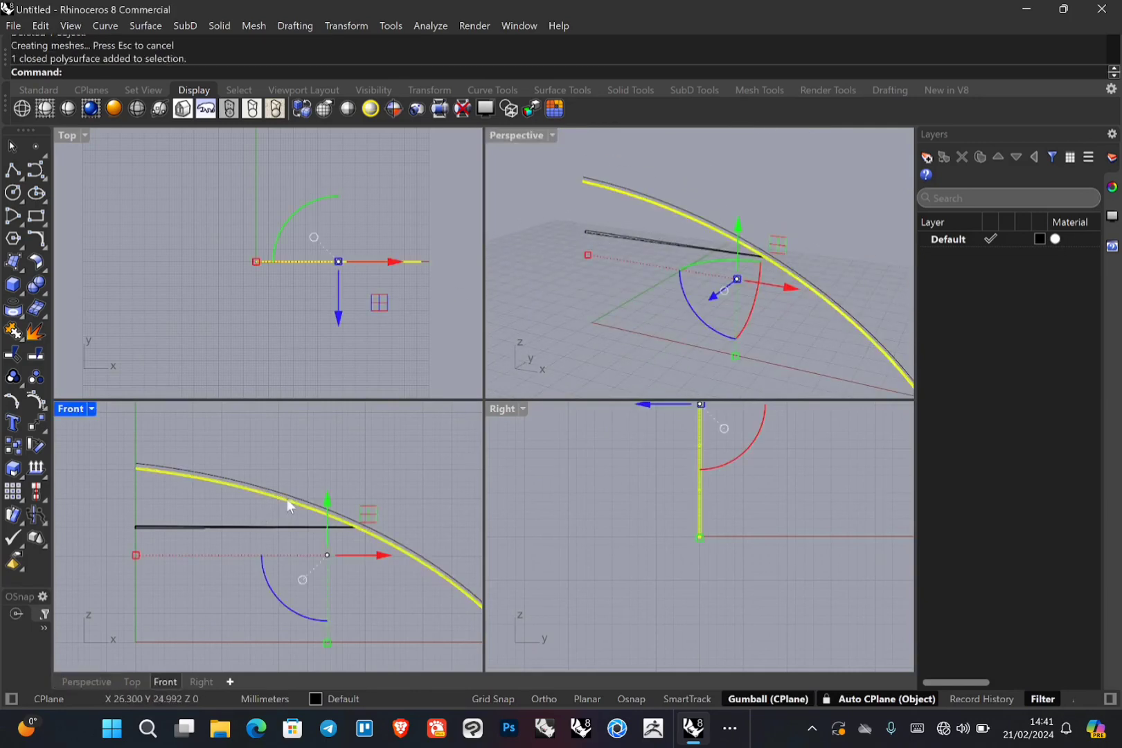
pyautogui.click(263, 528)
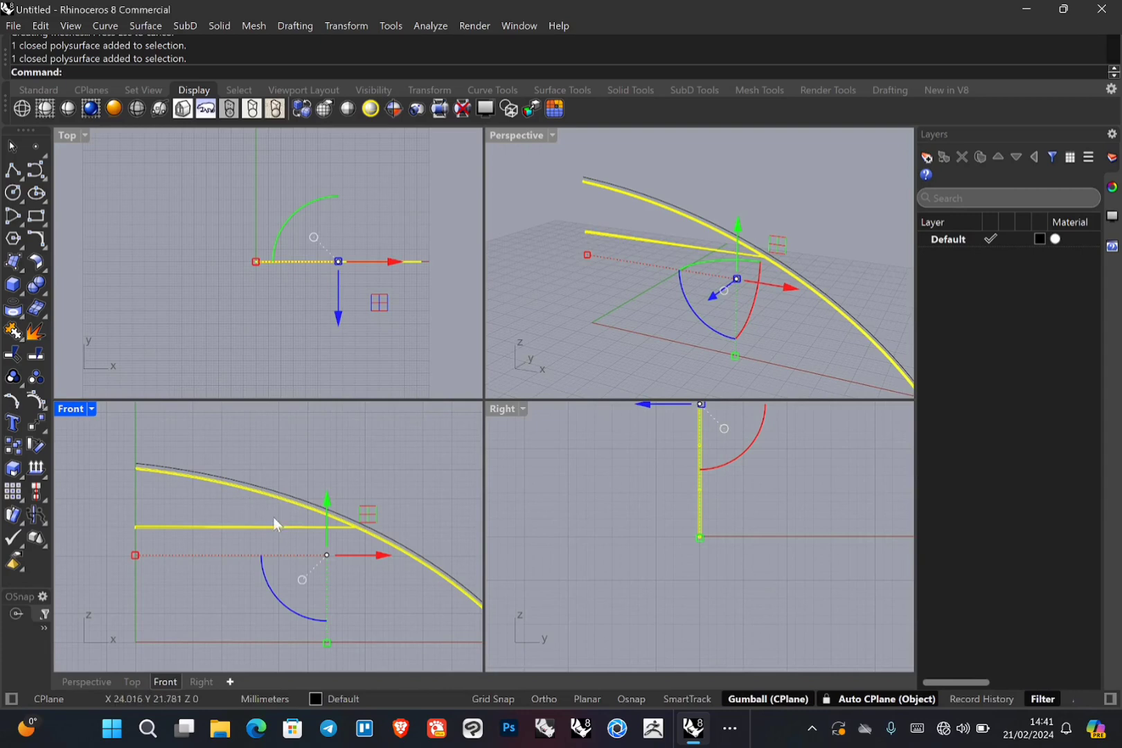
pyautogui.click(212, 539)
pyautogui.moveTo(296, 598); pyautogui.dragTo(353, 523)
pyautogui.click(353, 524)
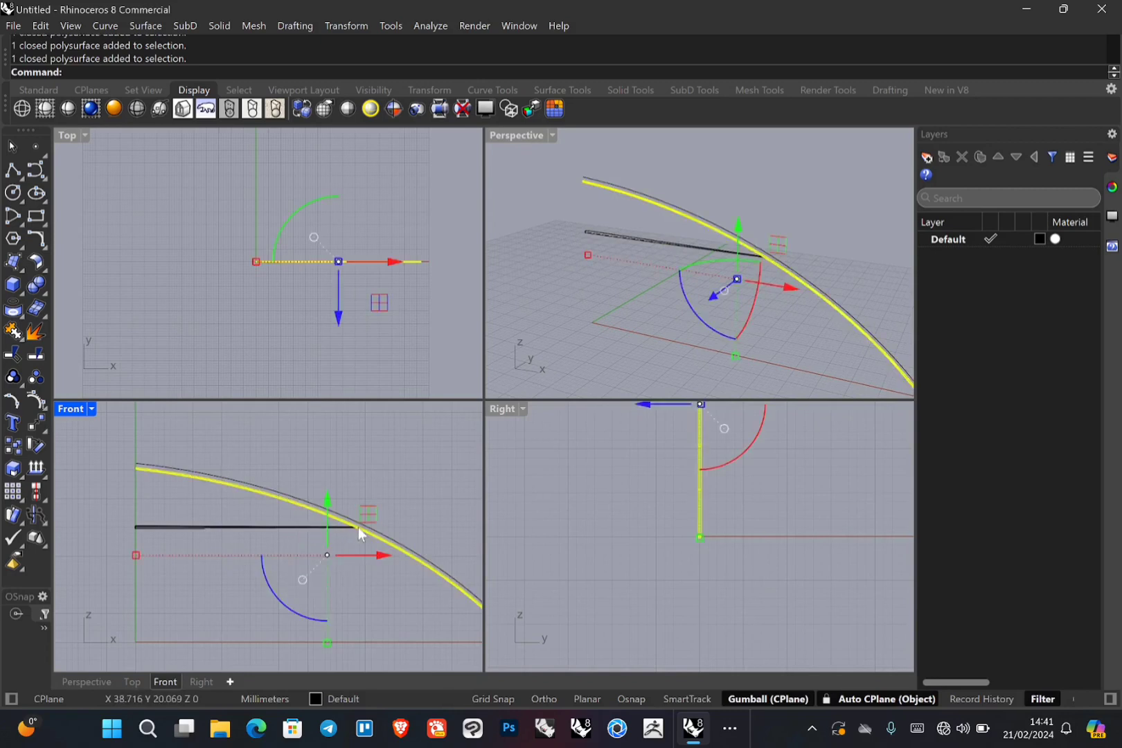
pyautogui.keyDown('shift'); pyautogui.click(273, 528); pyautogui.keyUp('shift')
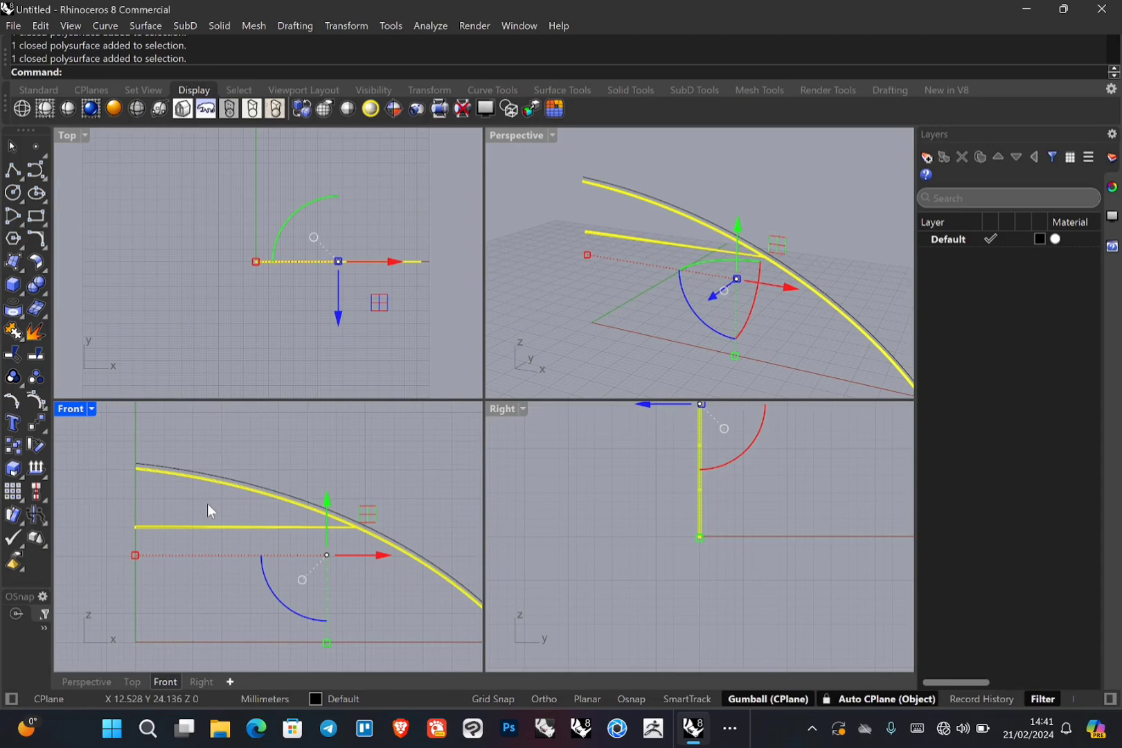
# - Group the rib and stretcher pipes, then click the stretcher to confirm they select as one
pyautogui.write('Gr')
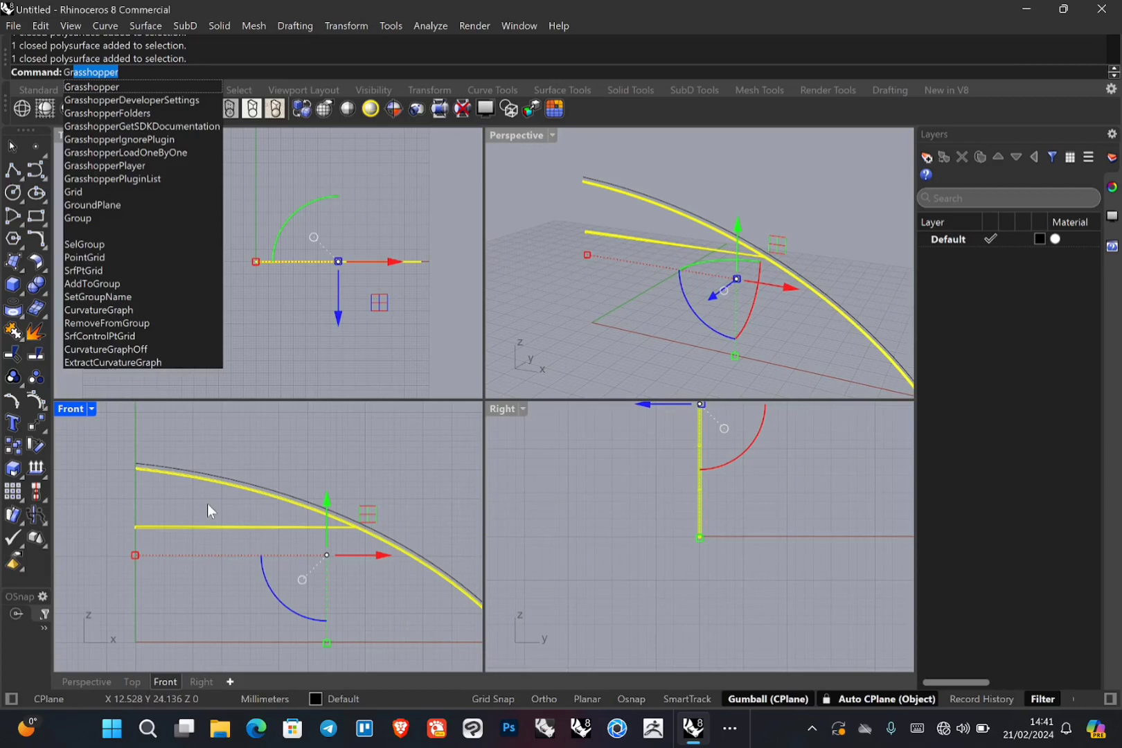
pyautogui.write('oup')
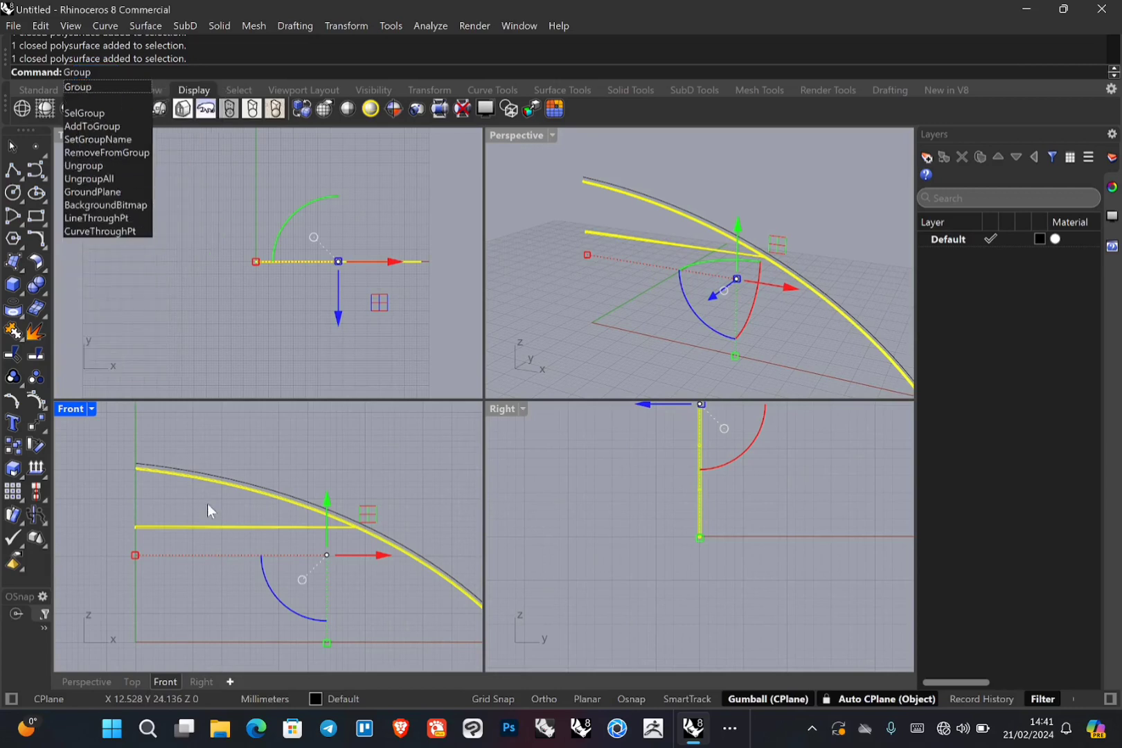
pyautogui.click(97, 87)
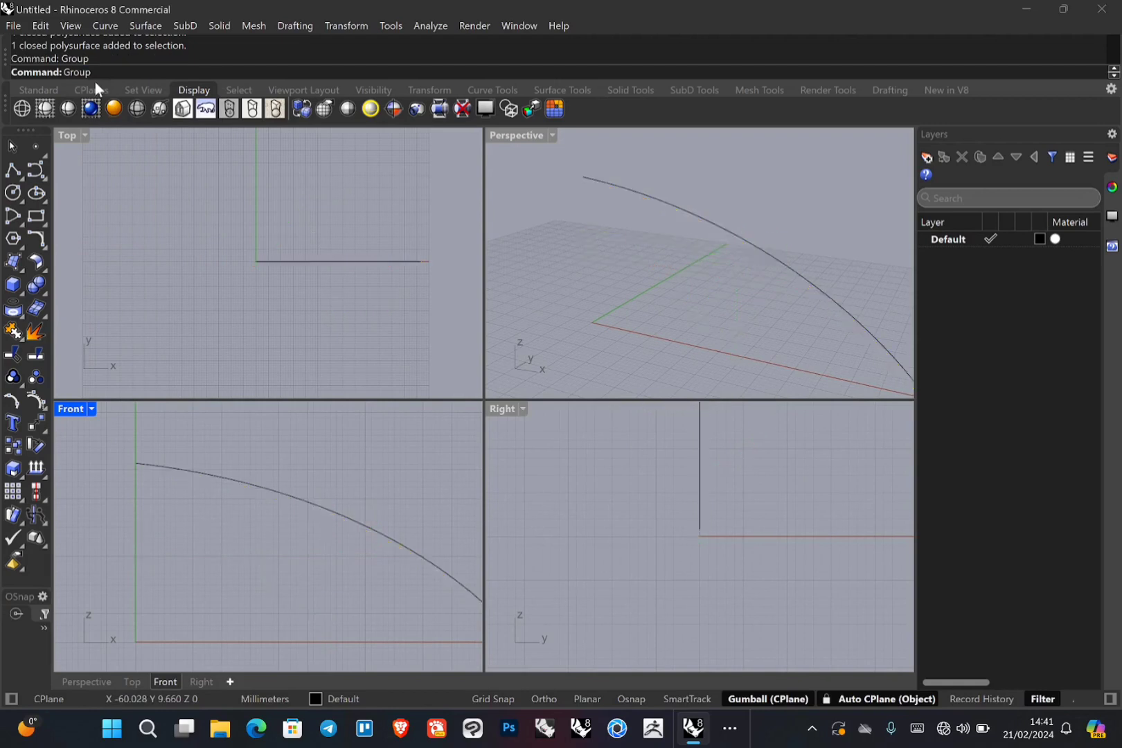
pyautogui.click(205, 502)
pyautogui.click(238, 527)
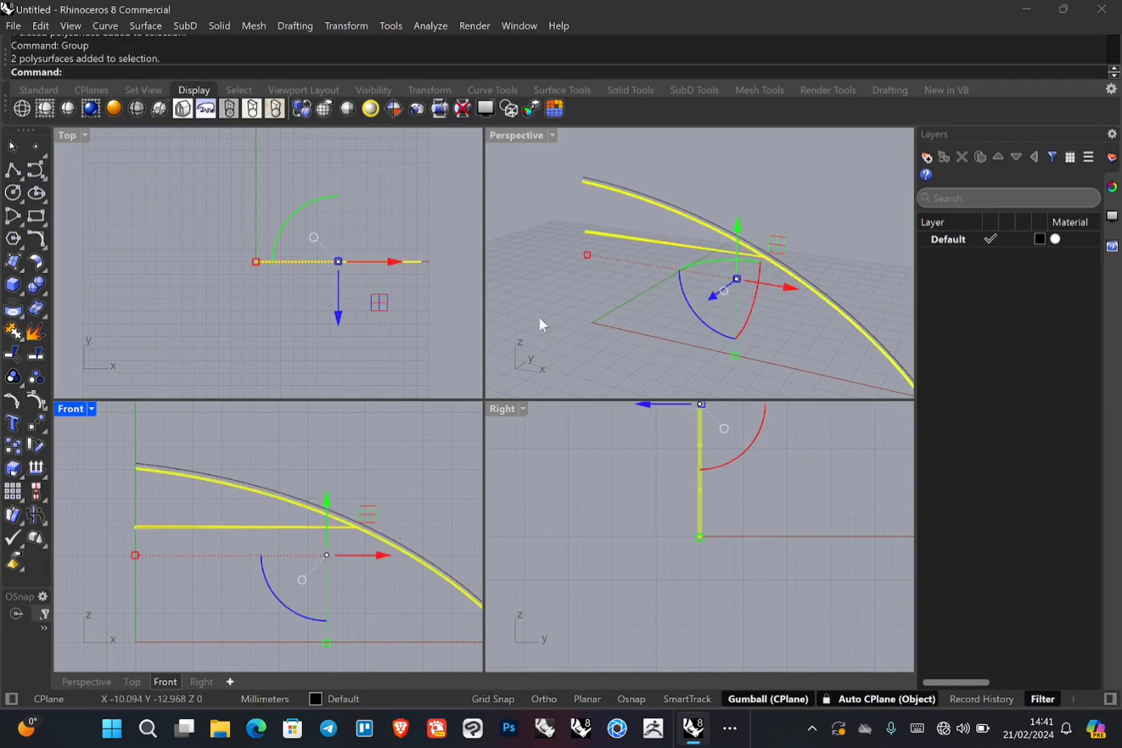
pyautogui.moveTo(675, 248); pyautogui.dragTo(647, 277, button='right')
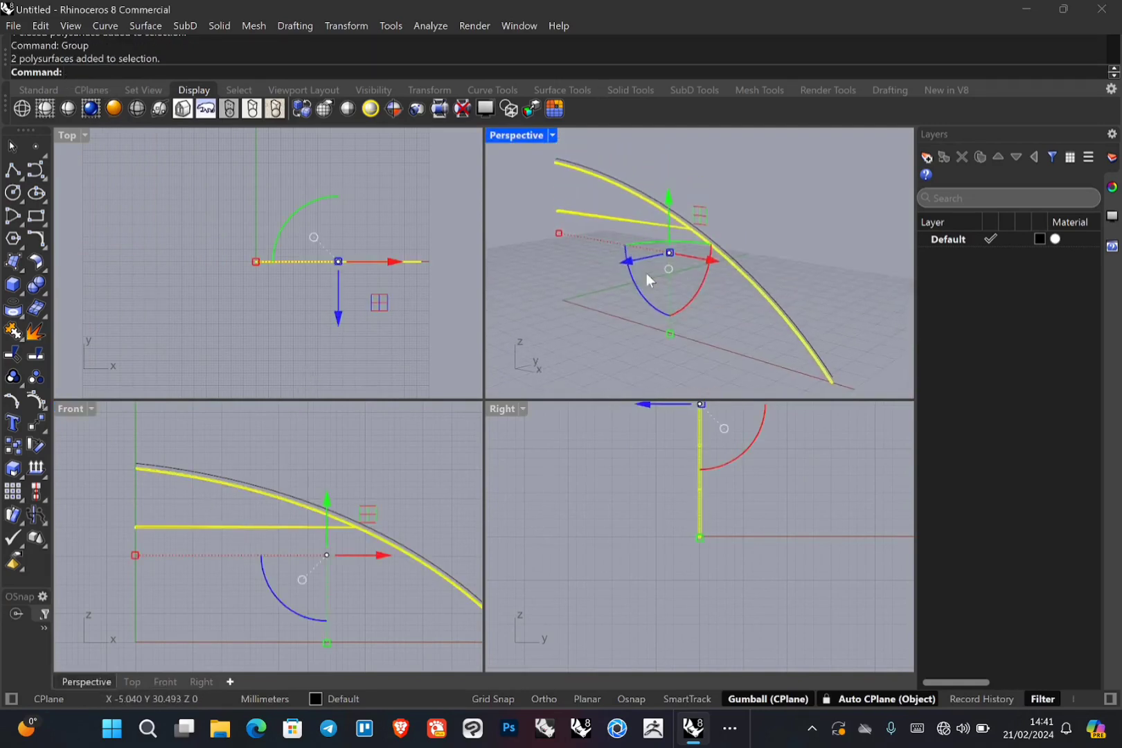
pyautogui.moveTo(708, 477); pyautogui.dragTo(705, 622, button='right')
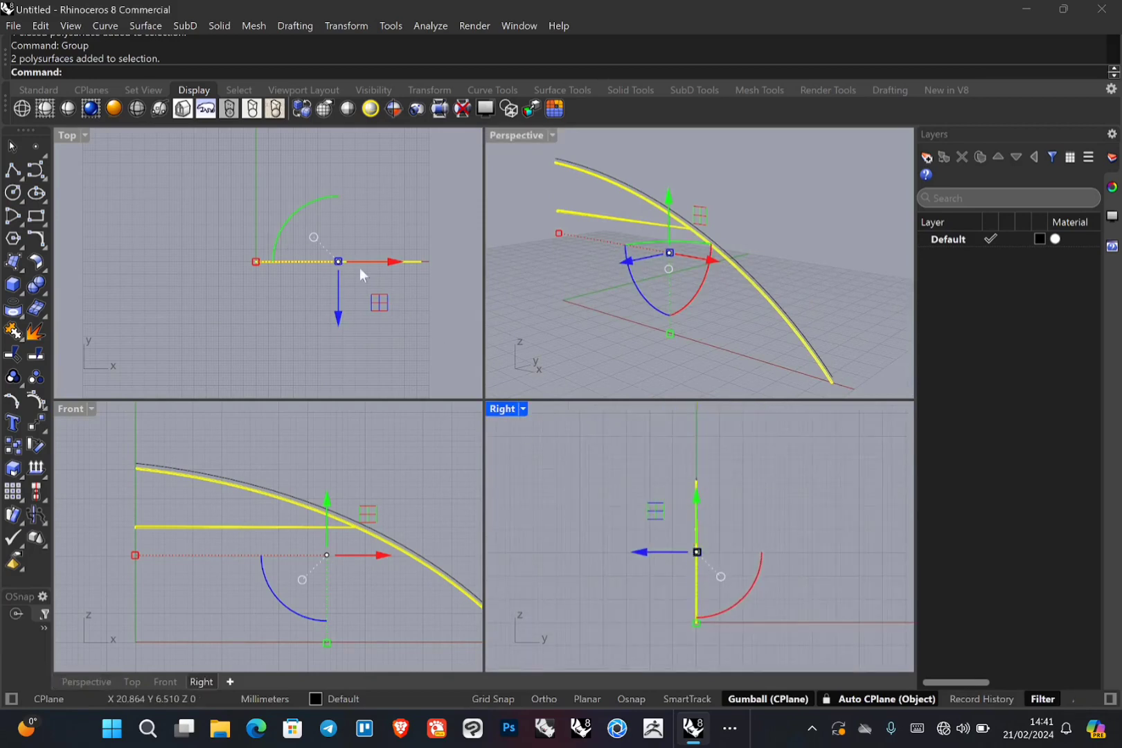
pyautogui.moveTo(360, 267); pyautogui.dragTo(256, 254, button='right')
# - Select Group01 from the overlapping objects in the maximized Top view
pyautogui.click(425, 507)
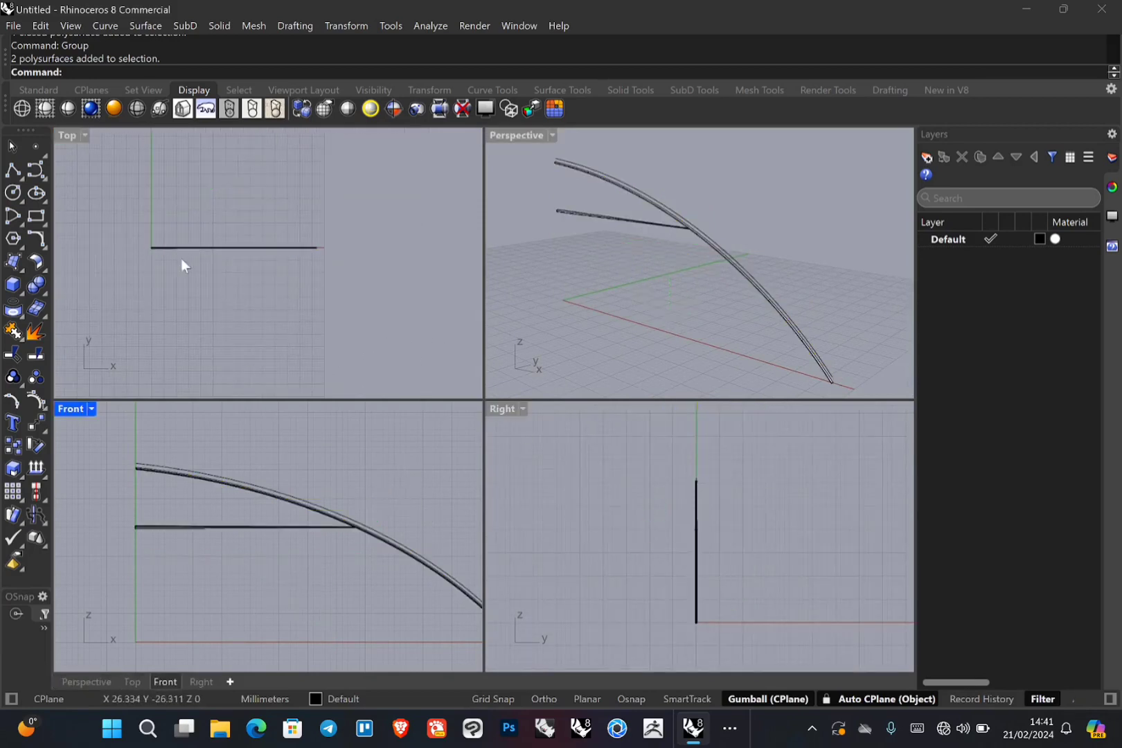
pyautogui.doubleClick(61, 135)
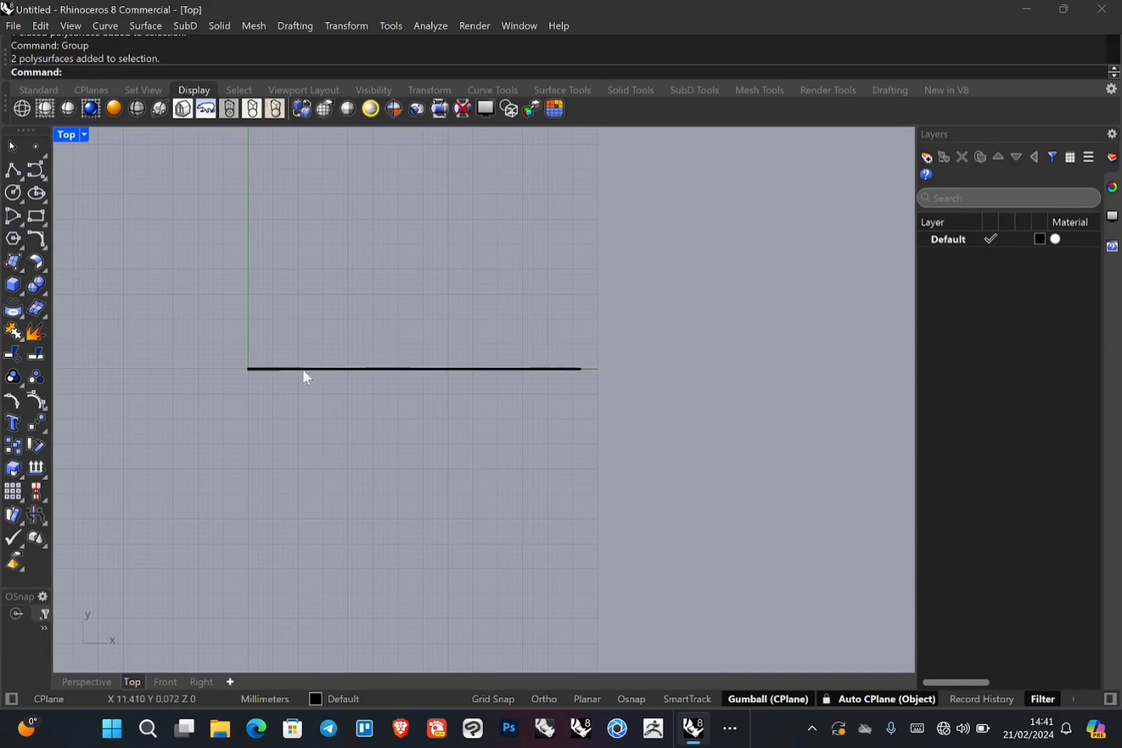
pyautogui.moveTo(245, 335); pyautogui.dragTo(345, 344, button='right')
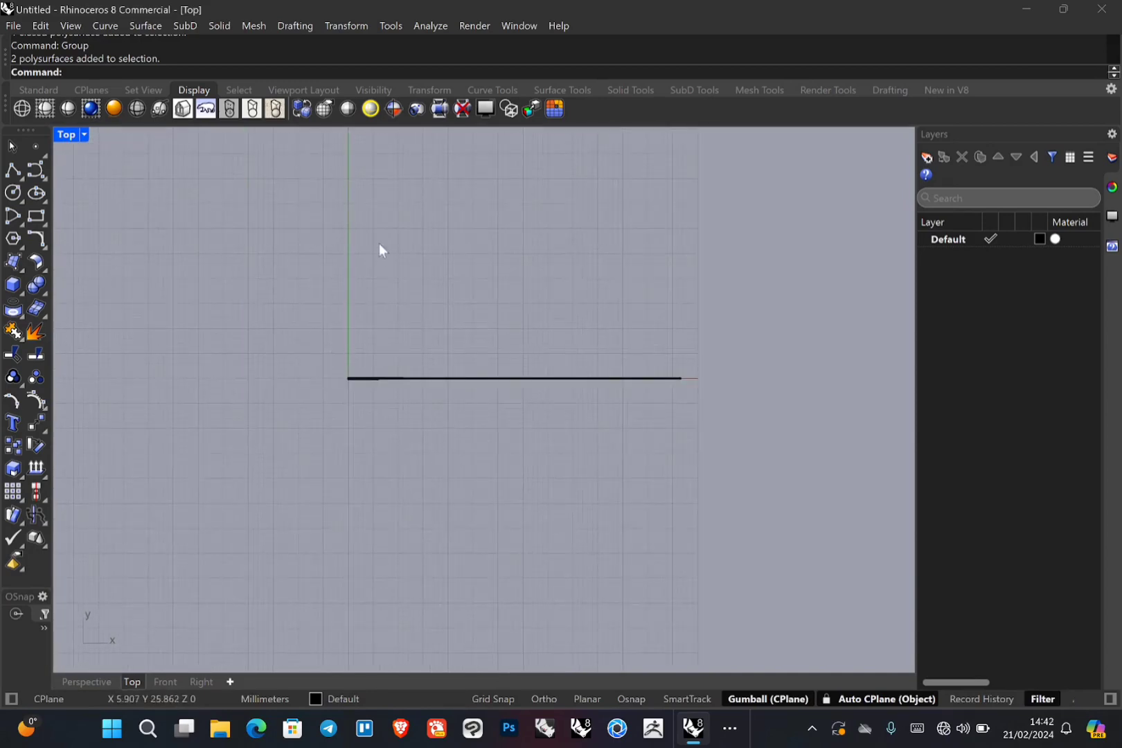
pyautogui.click(361, 379)
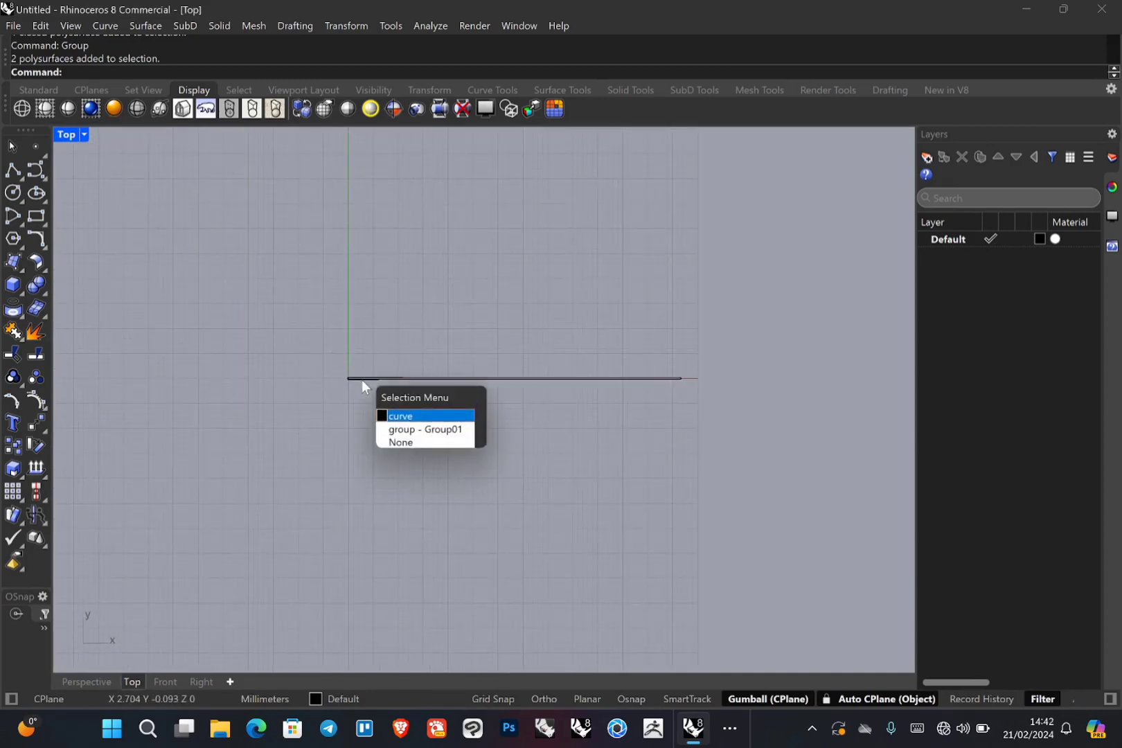
pyautogui.click(409, 428)
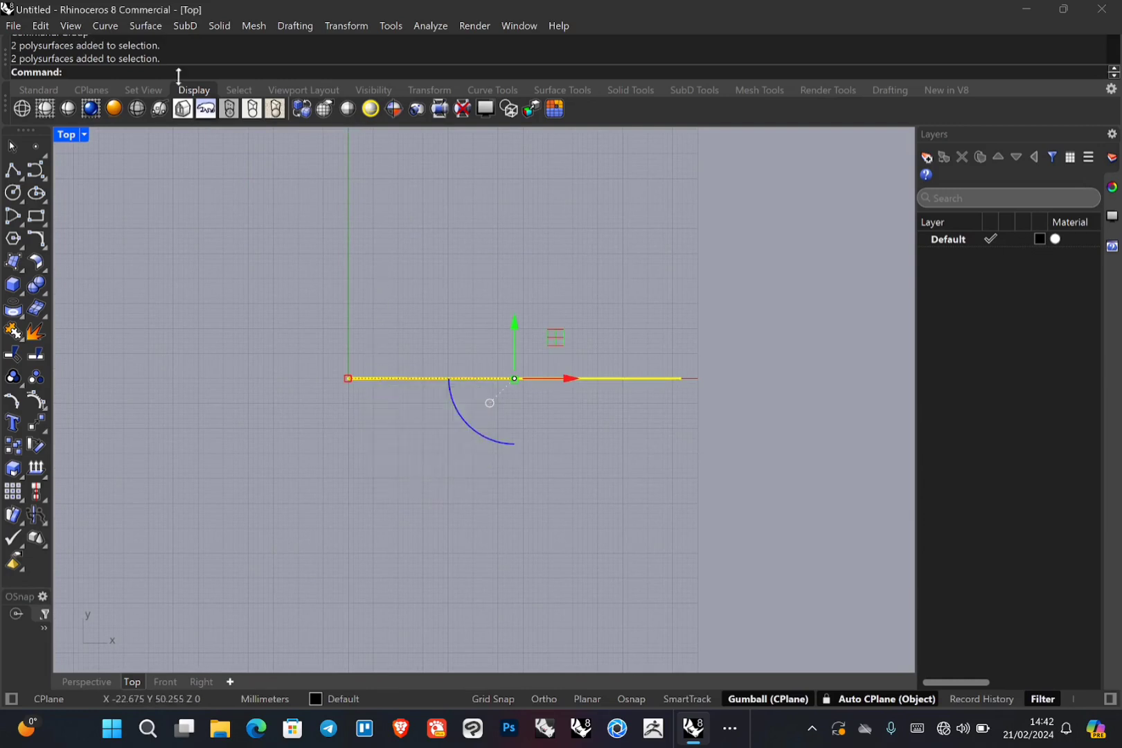
pyautogui.doubleClick(66, 135)
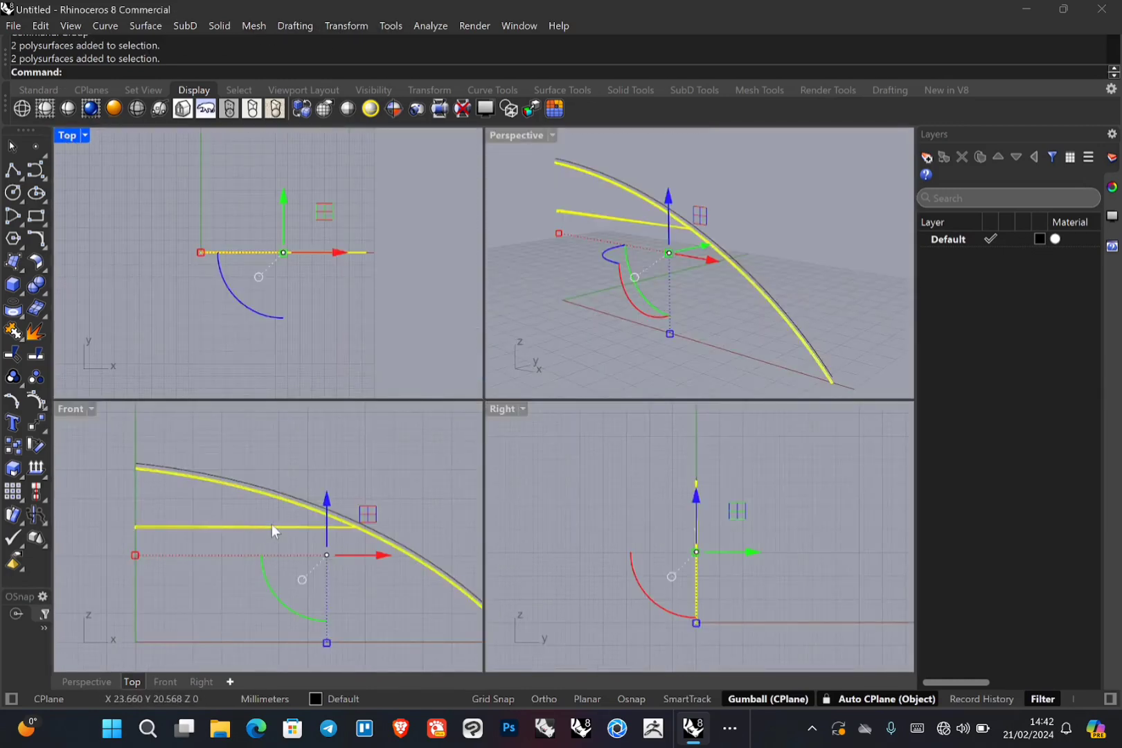
# - Start Transform > Array > Polar on the group in the maximized Top view
pyautogui.doubleClick(67, 135)
pyautogui.scroll(4, 395, 373)
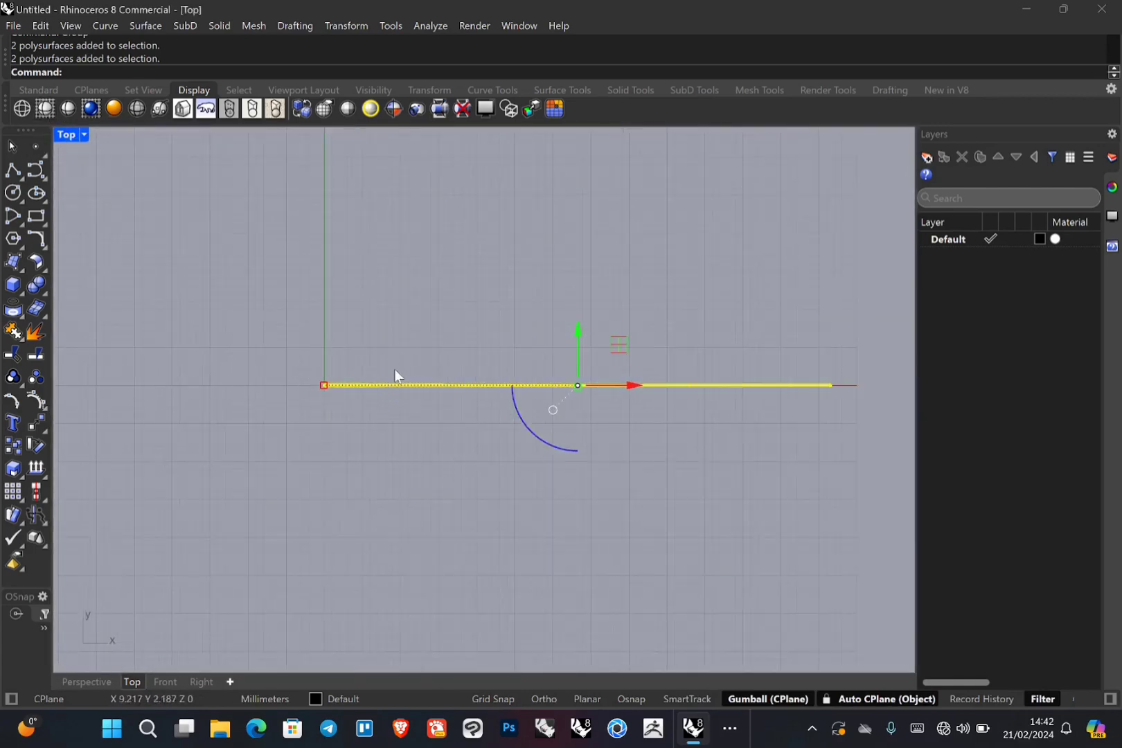
pyautogui.click(346, 23)
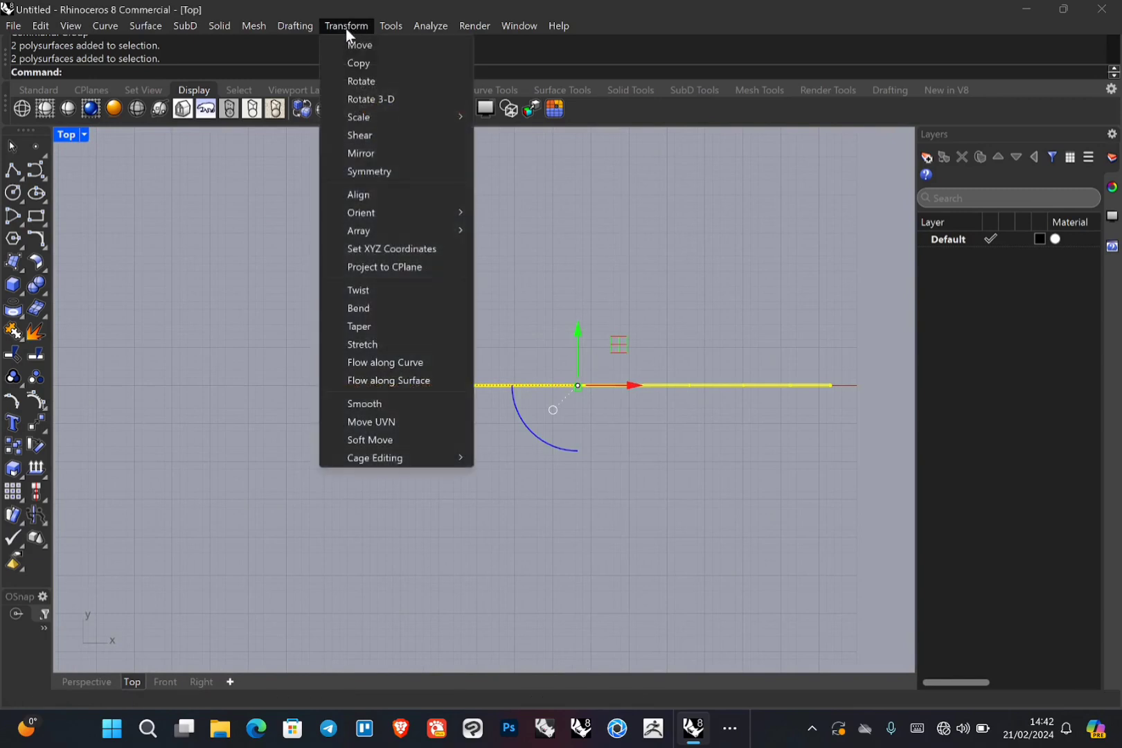
pyautogui.moveTo(403, 236)
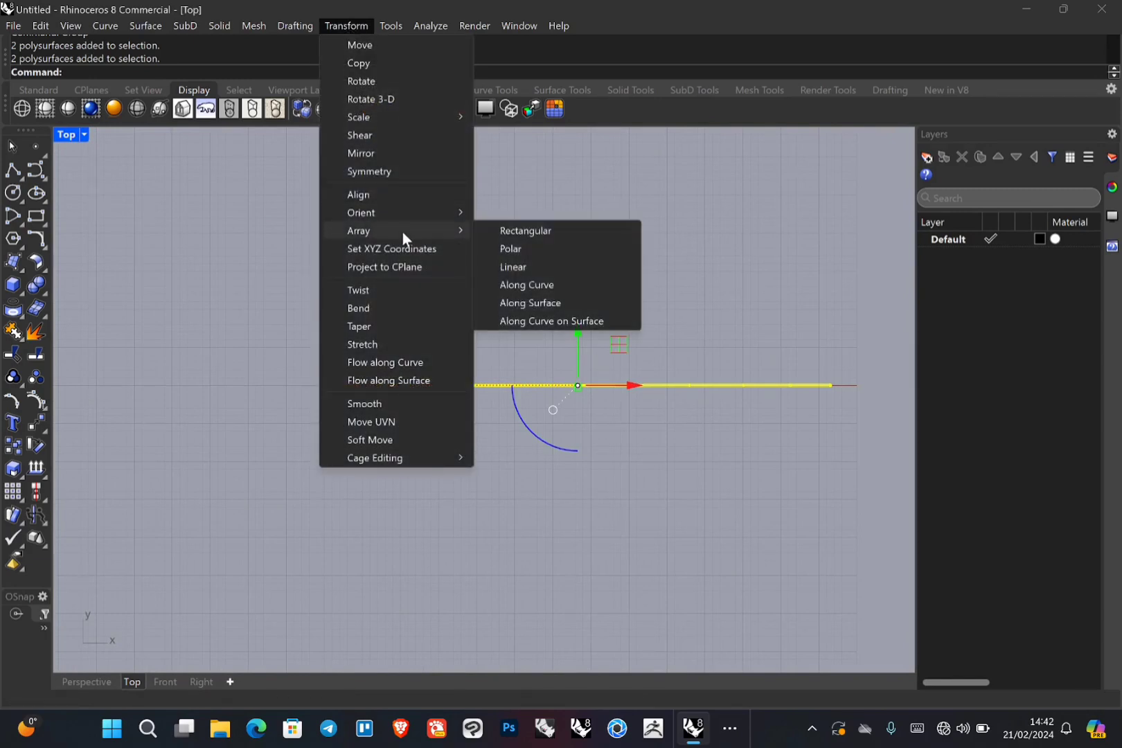
pyautogui.click(532, 248)
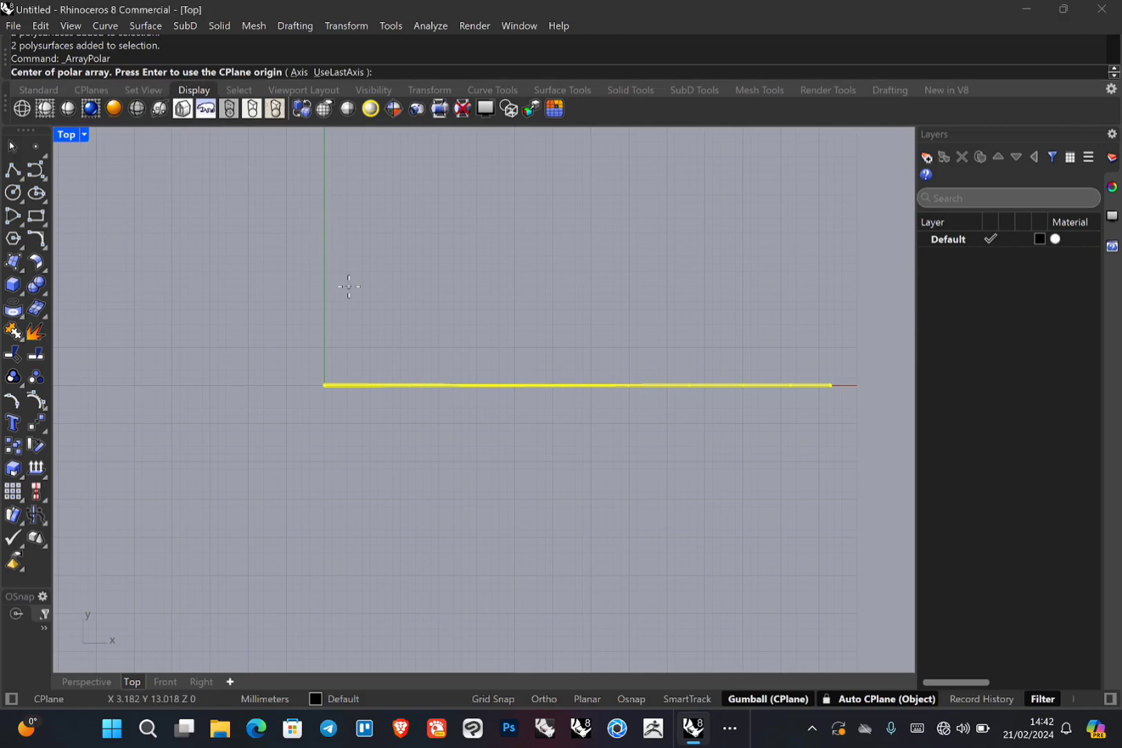
# - Centre the polar array at the origin (0) and set it to 12 items
pyautogui.write('0')
pyautogui.press('Return')
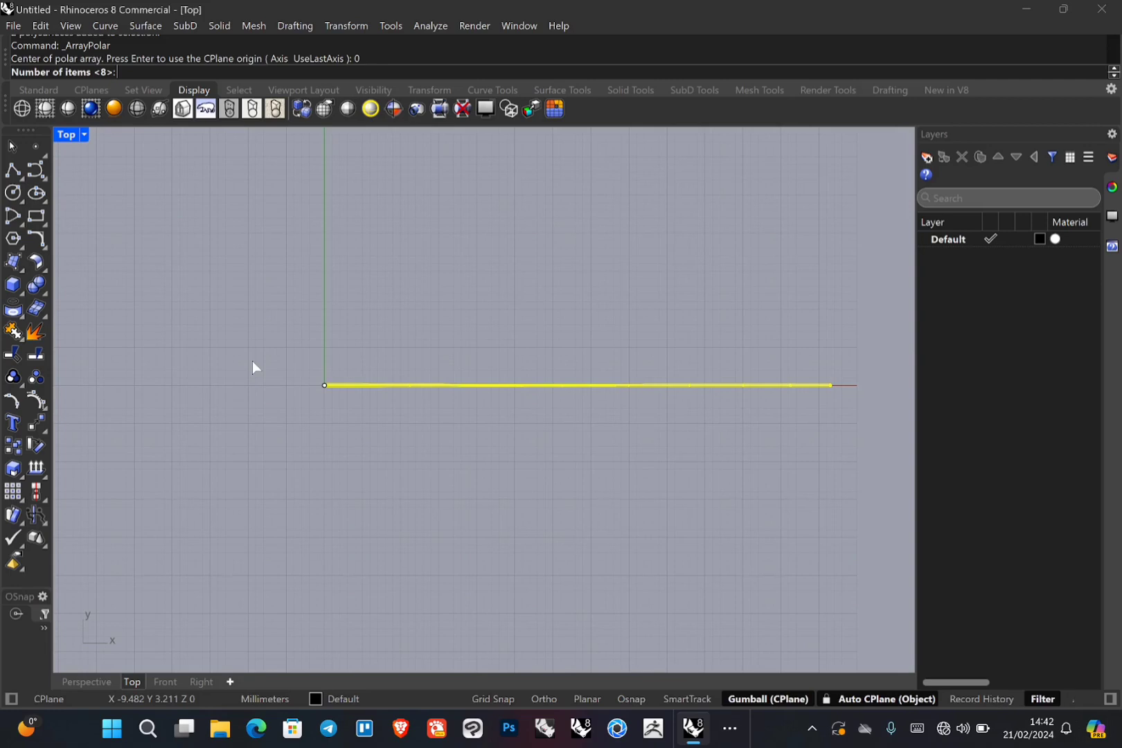
pyautogui.write('12')
pyautogui.press('Return')
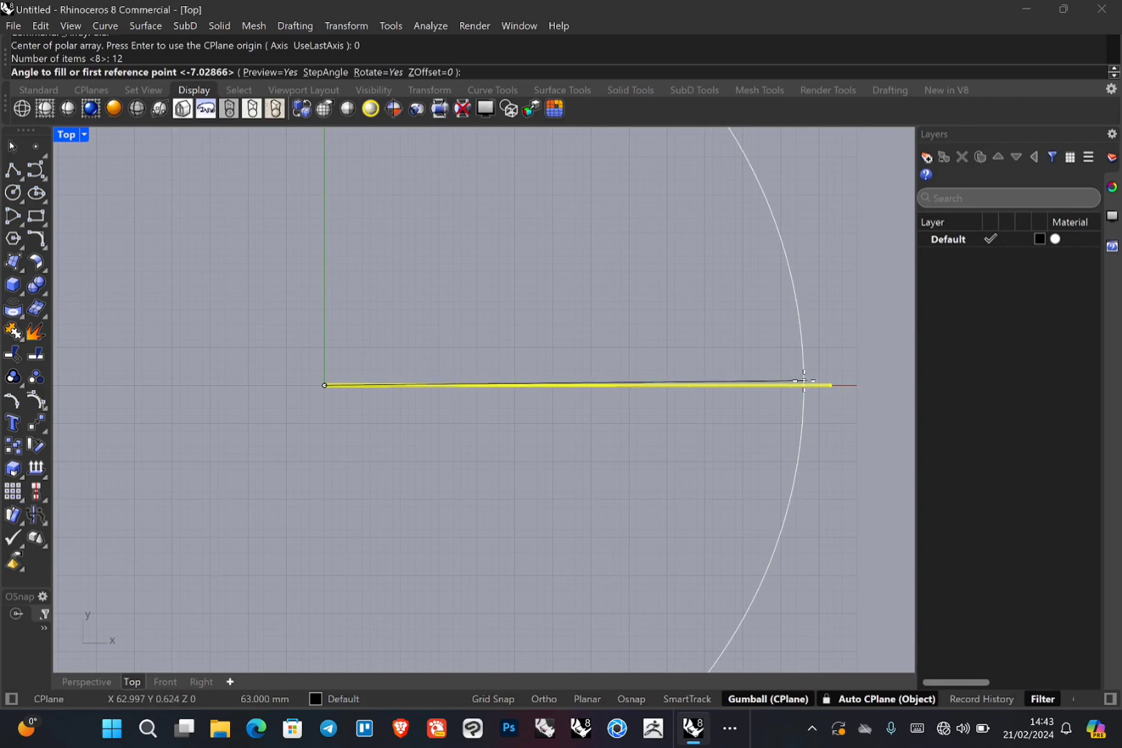
# - With Ortho on, set the polar array's first reference point horizontally at the rib end
pyautogui.moveTo(840, 385); pyautogui.dragTo(740, 388, button='right')
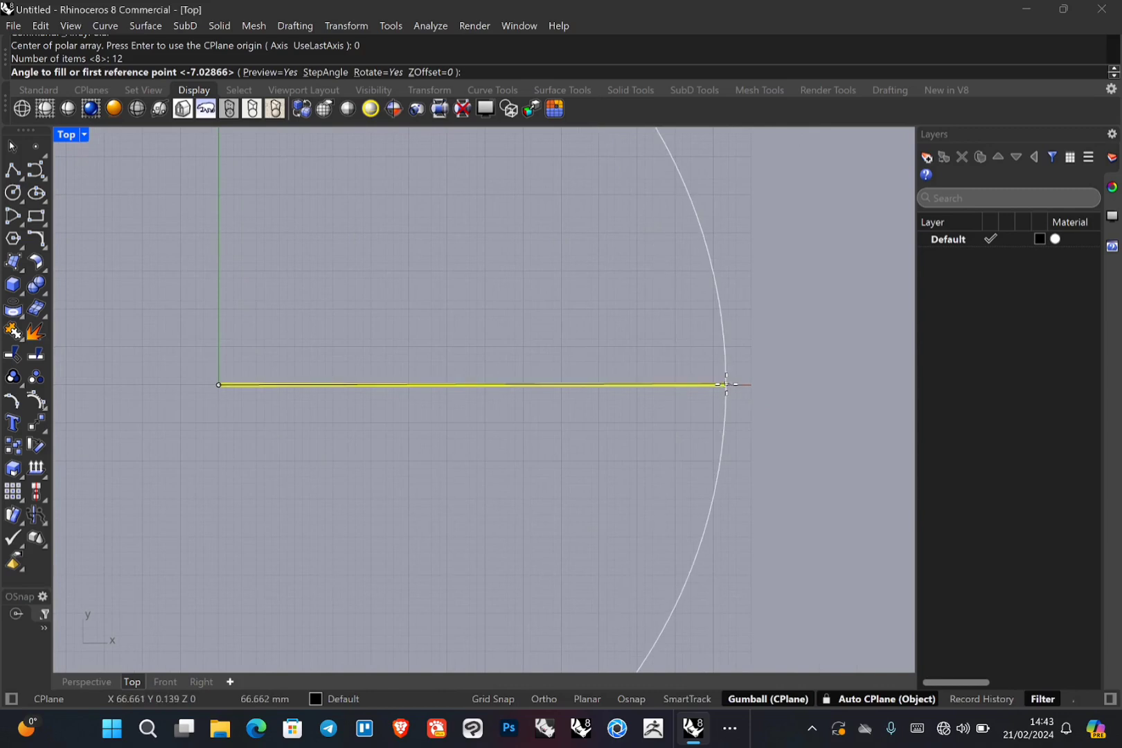
pyautogui.scroll(3, 725, 385)
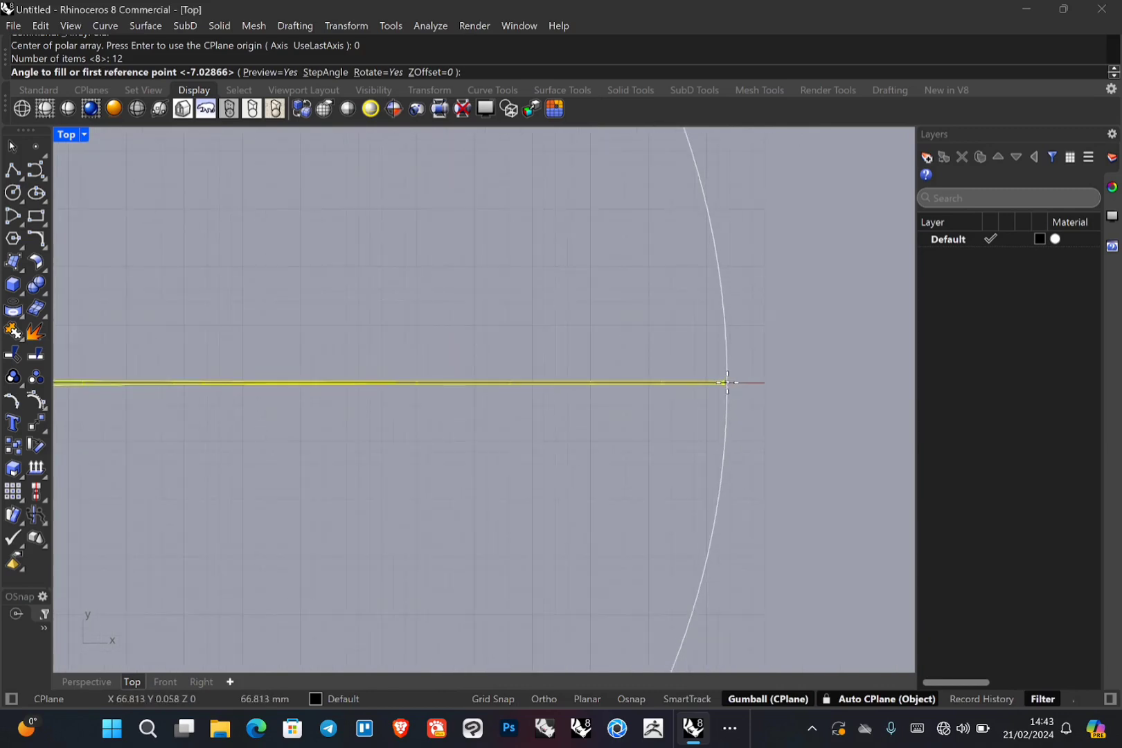
pyautogui.scroll(-4, 728, 378)
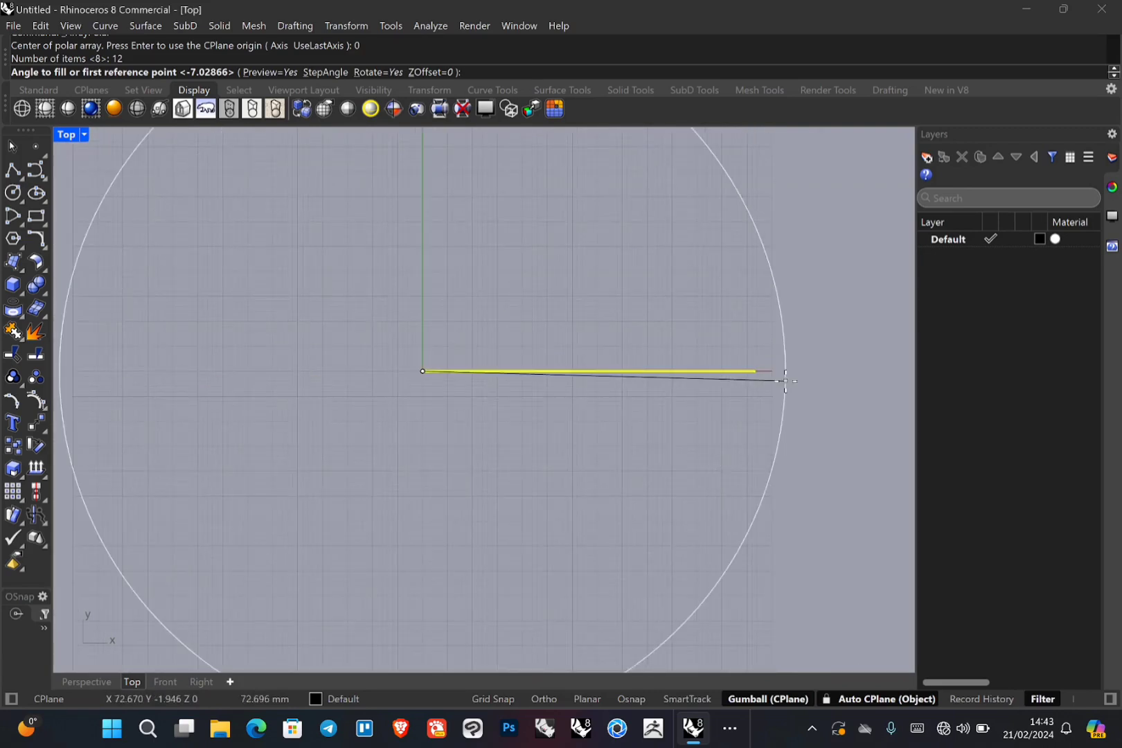
pyautogui.scroll(1, 766, 372)
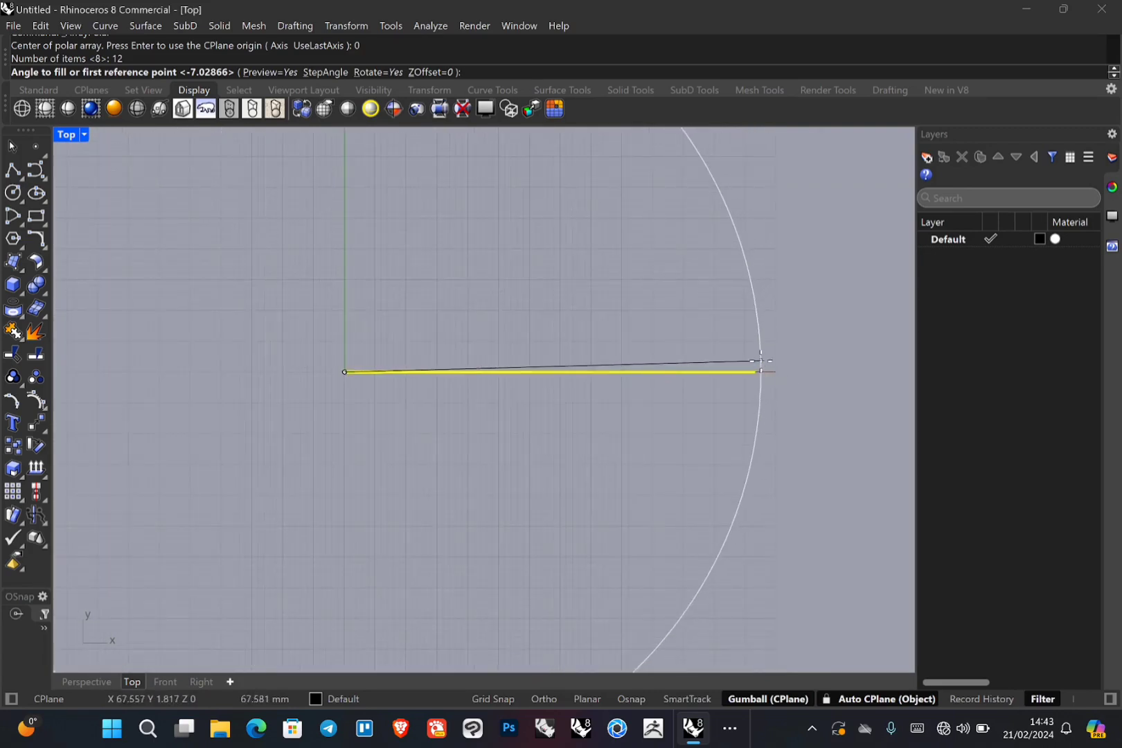
pyautogui.press('F8')
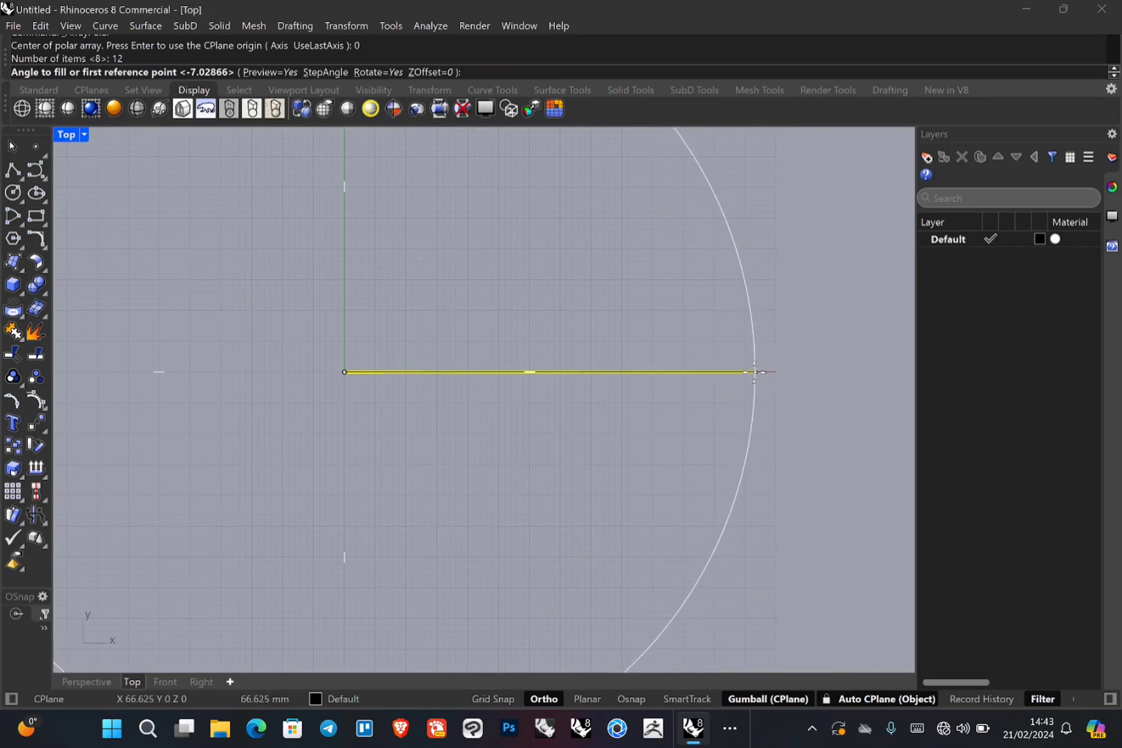
pyautogui.scroll(2, 766, 372)
pyautogui.press('F8')
pyautogui.scroll(2, 760, 374)
pyautogui.press('F8')
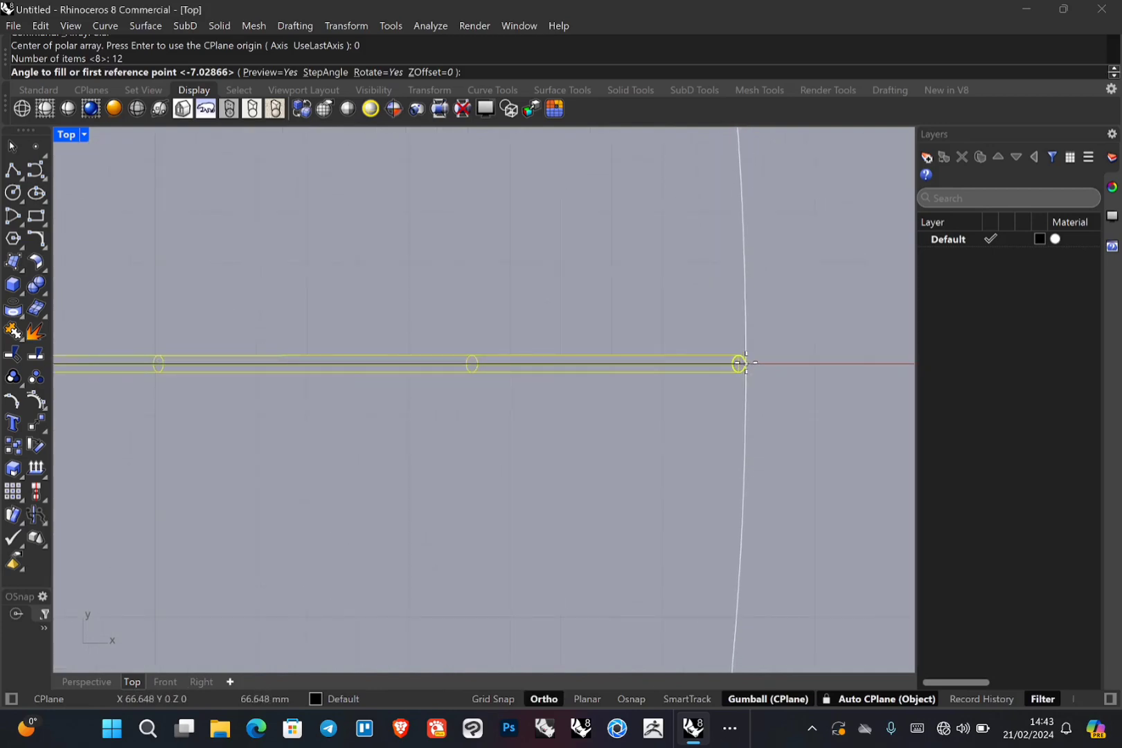
pyautogui.click(746, 363)
pyautogui.press('F8')
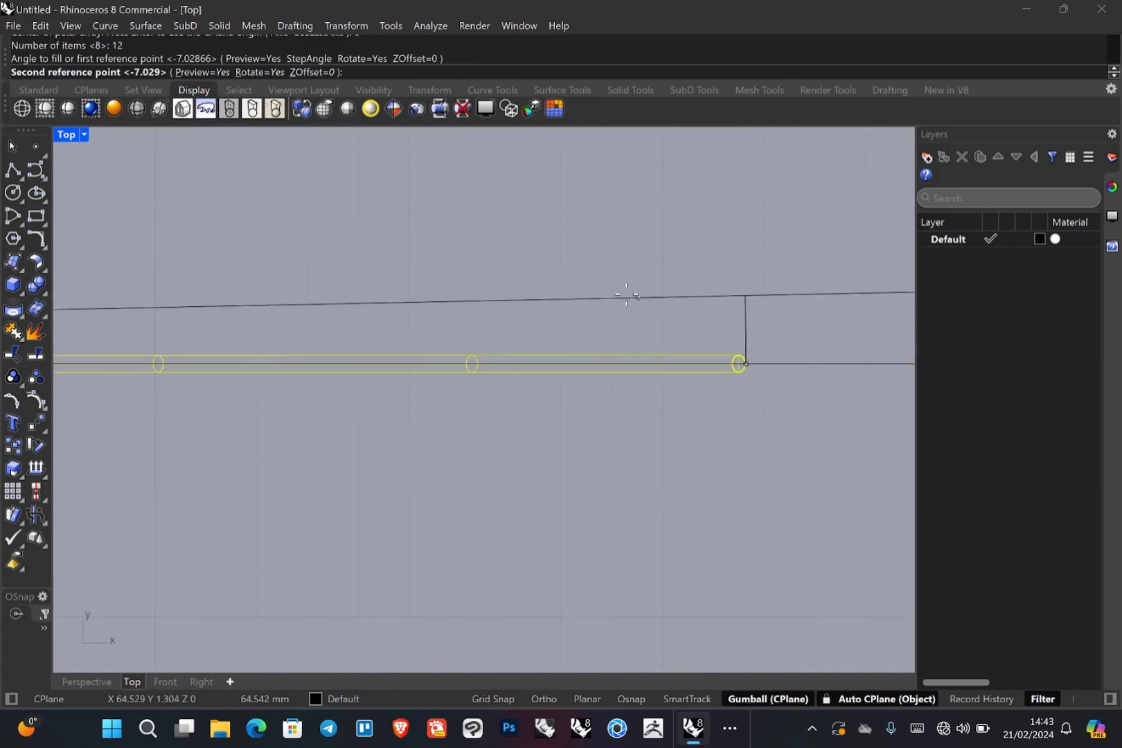
# - Enter a 360 degree fill angle for the polar array
pyautogui.scroll(-3, 560, 278)
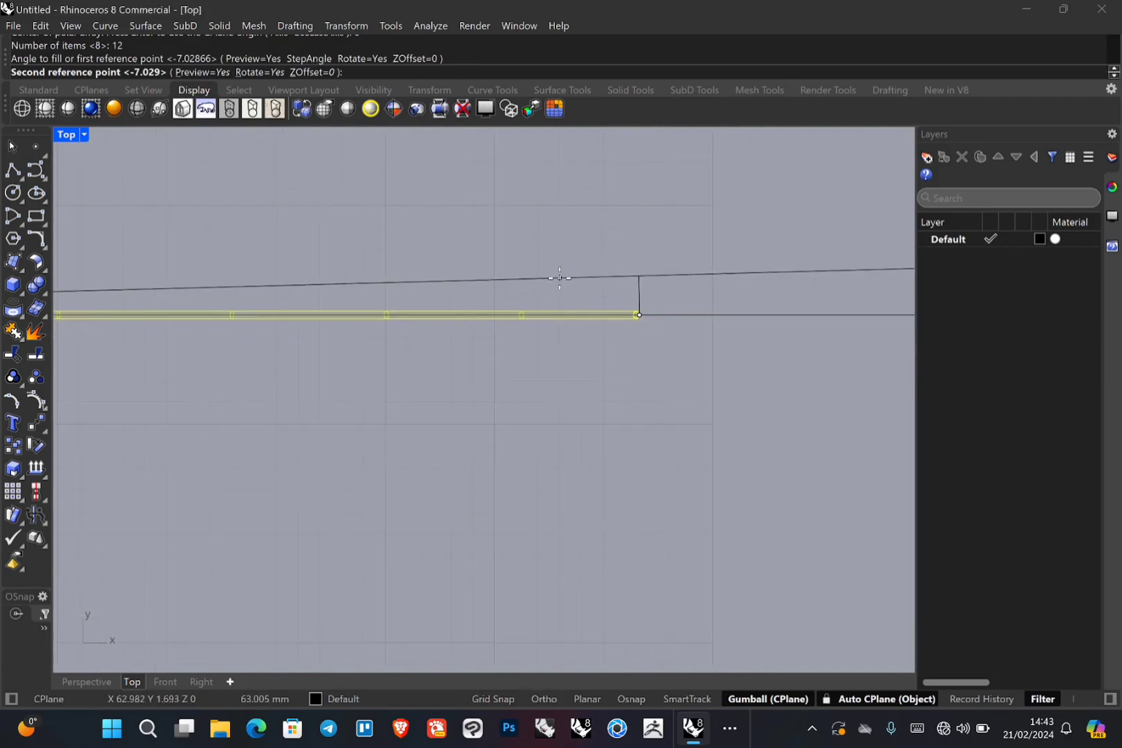
pyautogui.moveTo(476, 264); pyautogui.dragTo(680, 326, button='right')
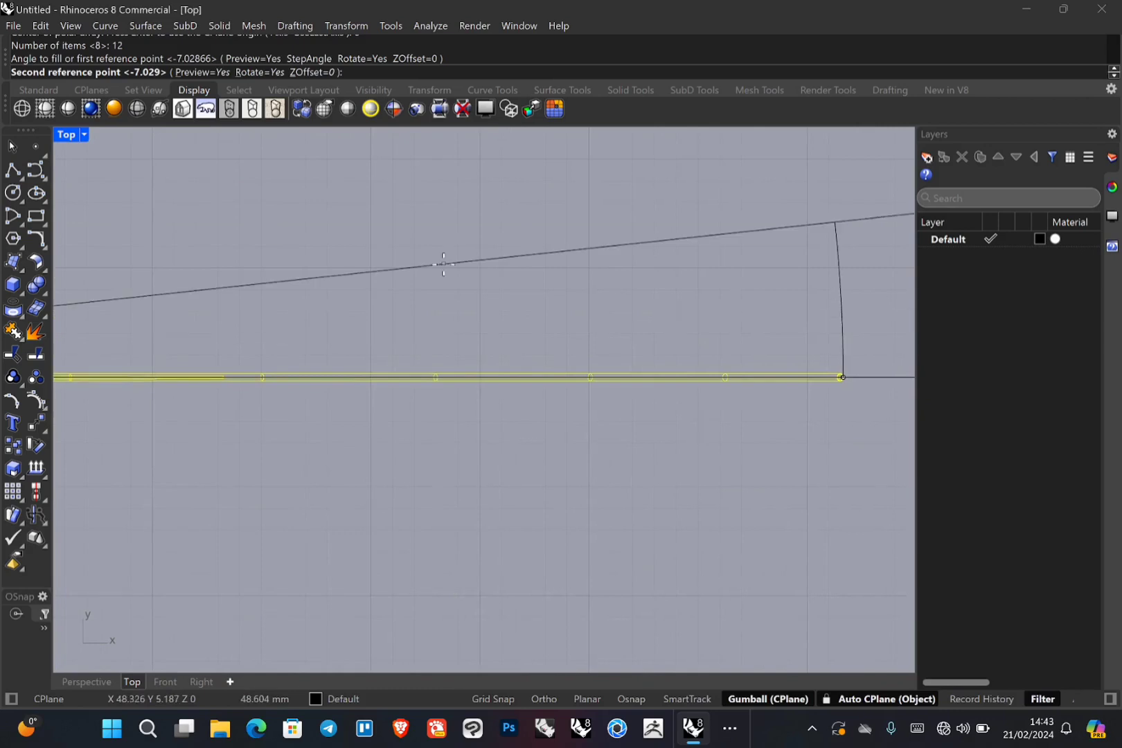
pyautogui.scroll(-8, 443, 264)
pyautogui.moveTo(444, 266); pyautogui.dragTo(519, 351, button='right')
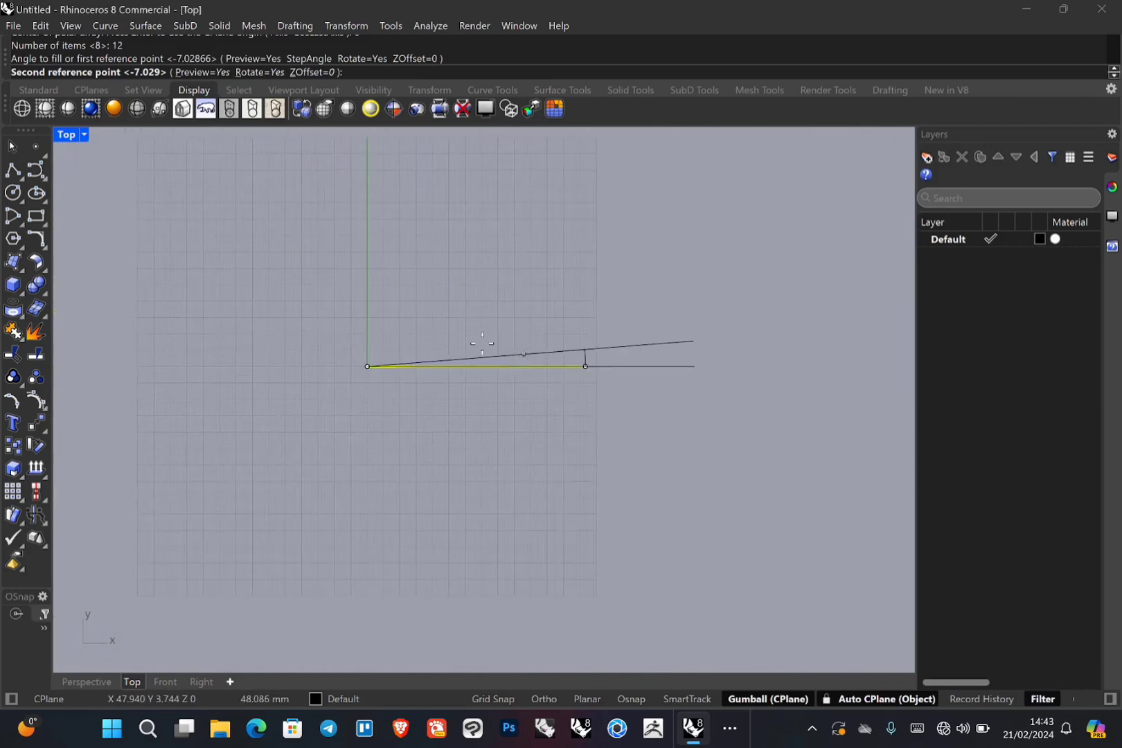
pyautogui.scroll(8, 418, 318)
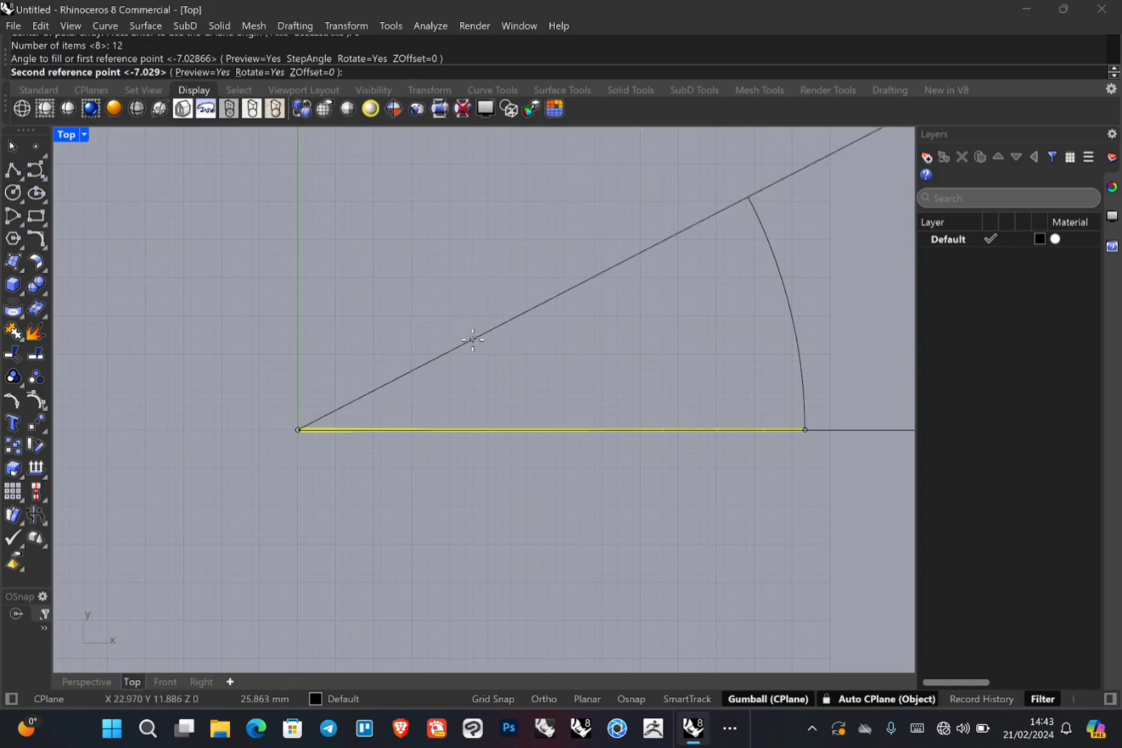
pyautogui.write('360')
pyautogui.press('Return')
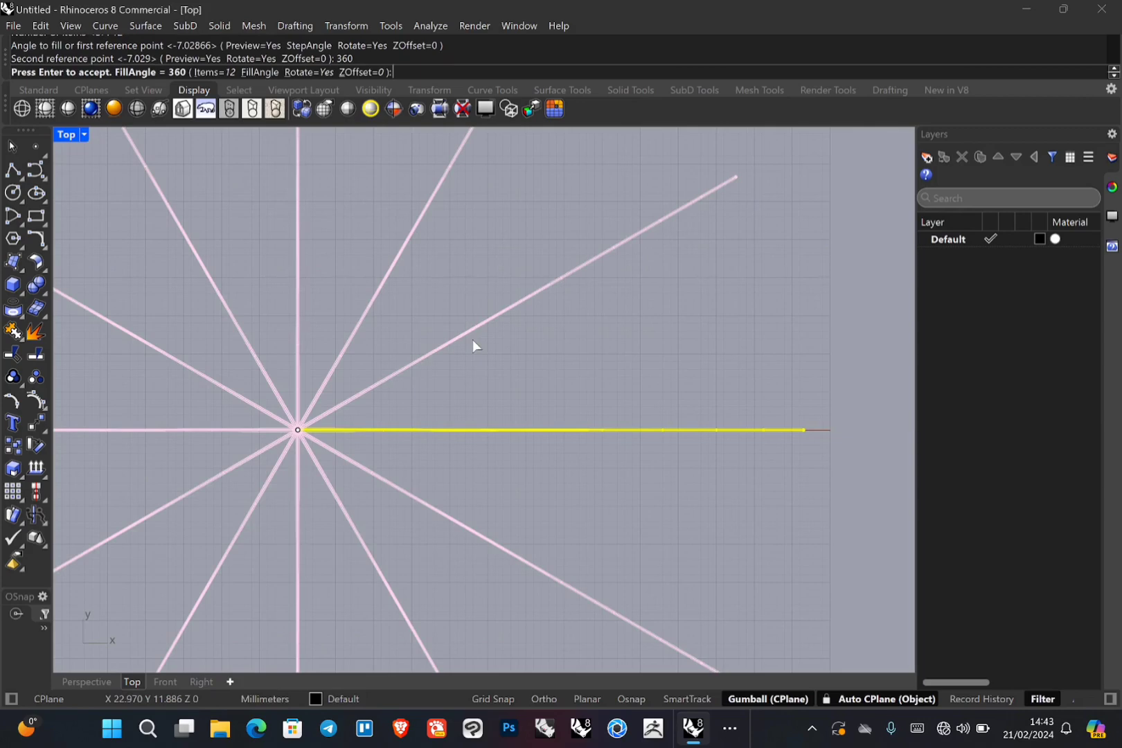
# - Restore the four viewports, orbit Perspective, and accept the twelve-rib polar array
pyautogui.scroll(-4, 473, 343)
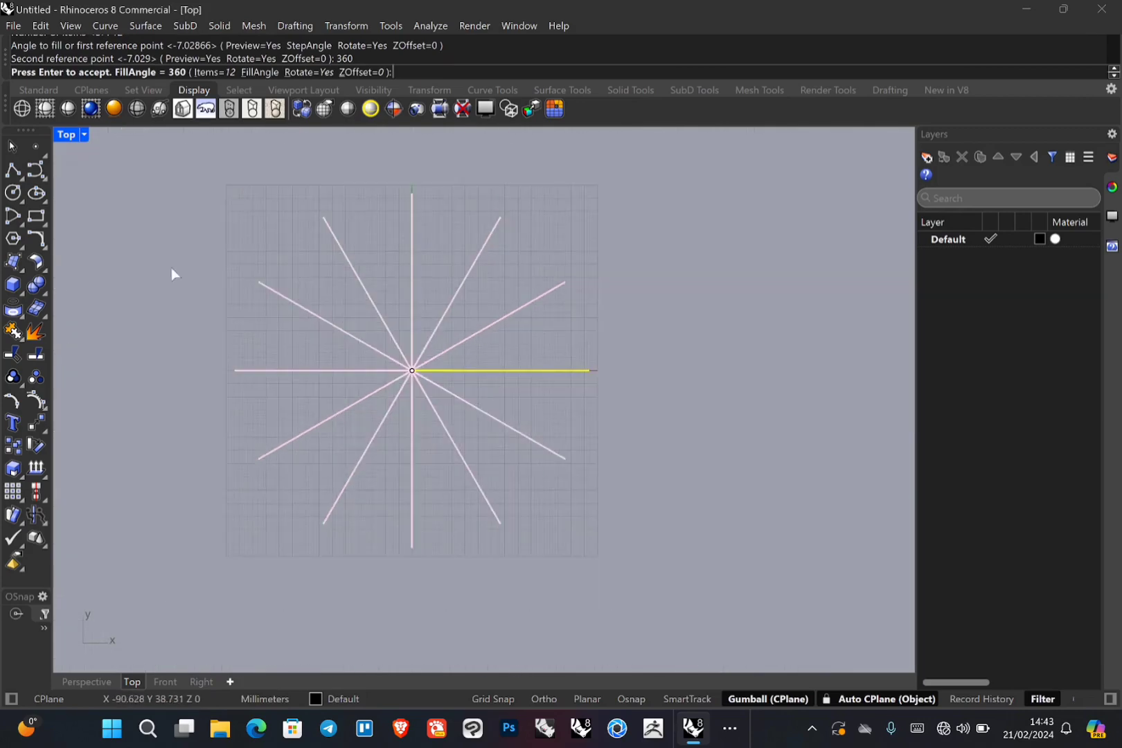
pyautogui.doubleClick(69, 136)
pyautogui.click(619, 246)
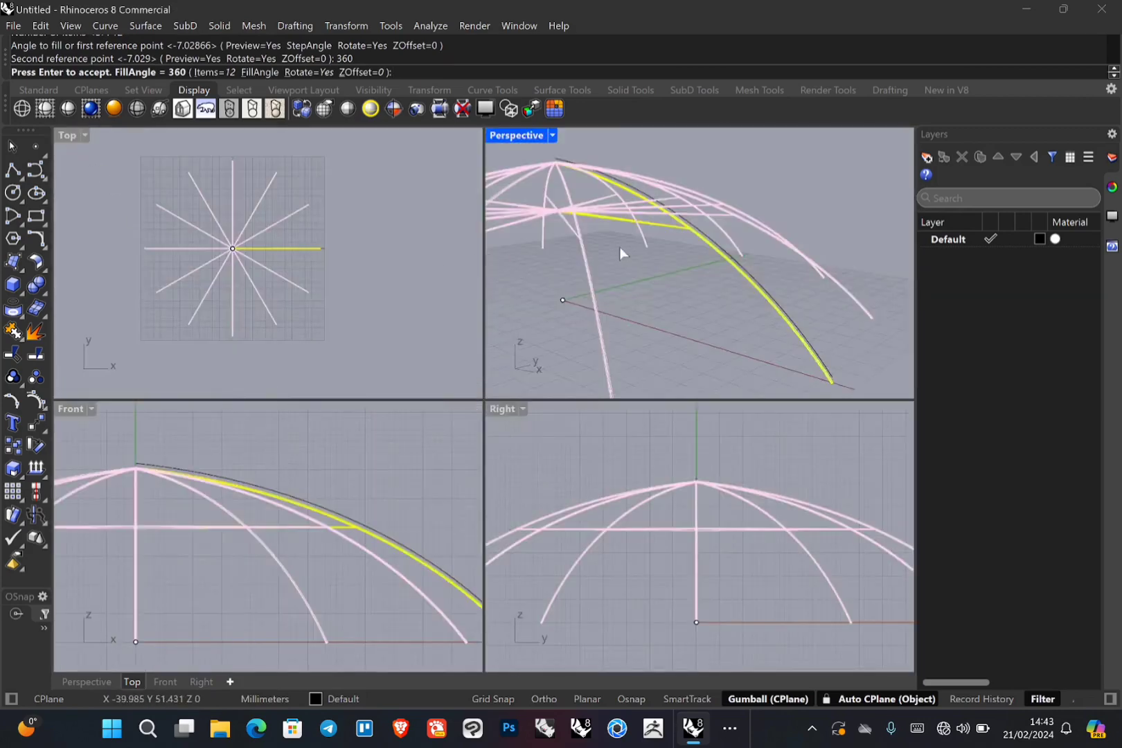
pyautogui.scroll(-4, 619, 247)
pyautogui.moveTo(647, 262); pyautogui.dragTo(732, 276, button='right')
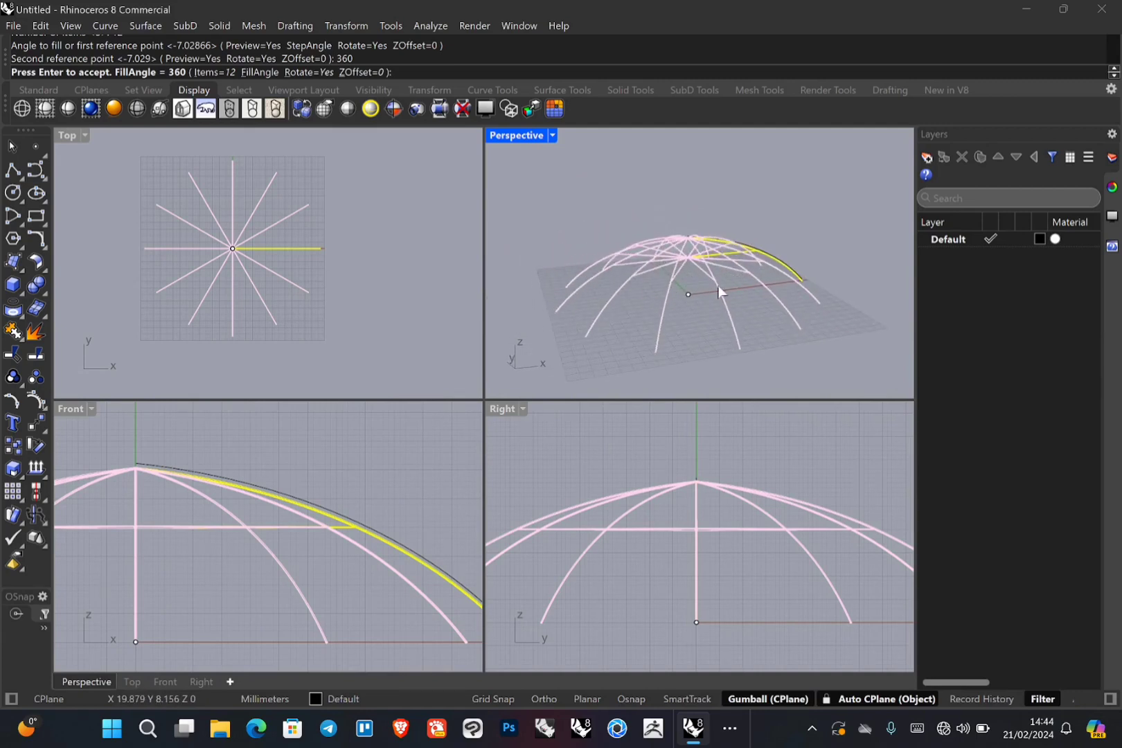
pyautogui.press('Return')
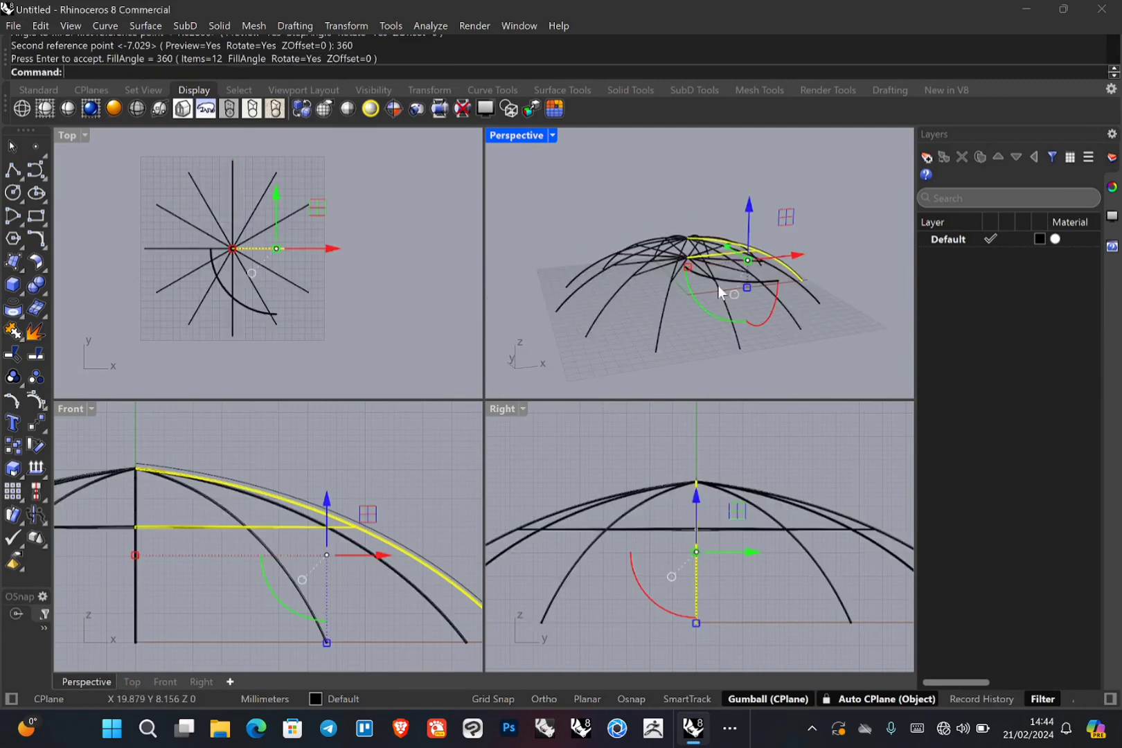
# - Deselect the ribs, orbit to inspect the dome frame, then maximize the Top view
pyautogui.click(856, 232)
pyautogui.moveTo(856, 235)
pyautogui.mouseDown(button='right')
pyautogui.moveTo(792, 268)
pyautogui.moveTo(854, 215)
pyautogui.mouseUp(button='right')
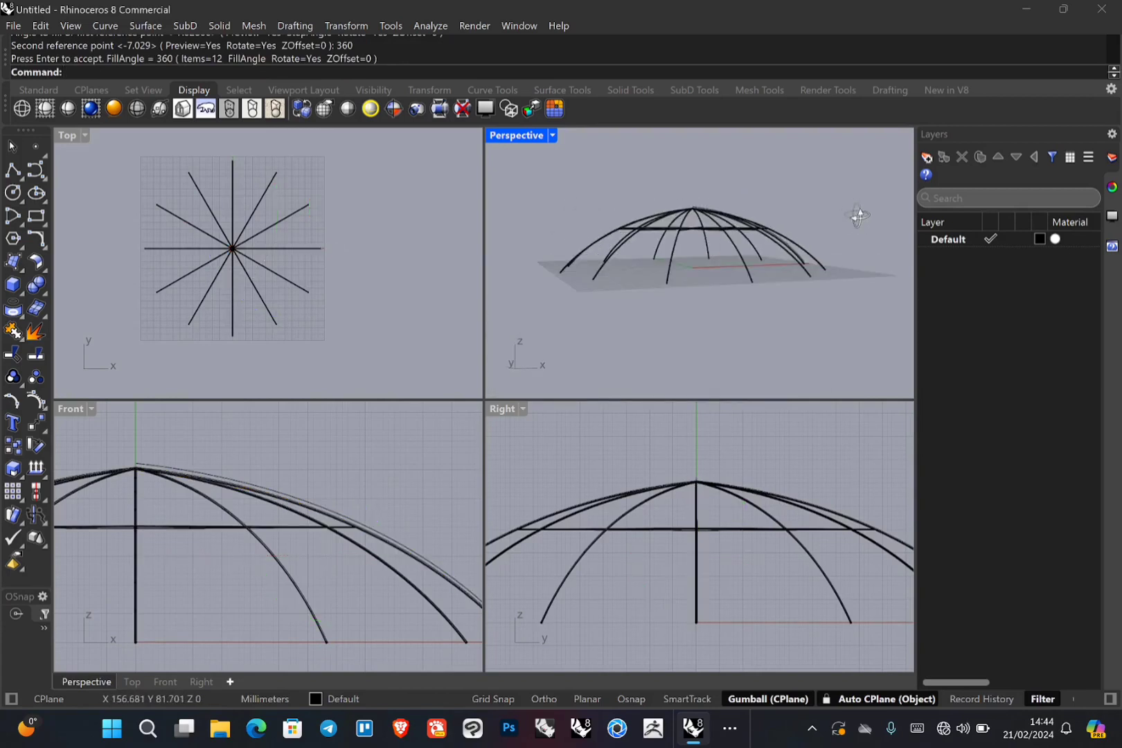
pyautogui.moveTo(708, 276); pyautogui.dragTo(665, 274, button='right')
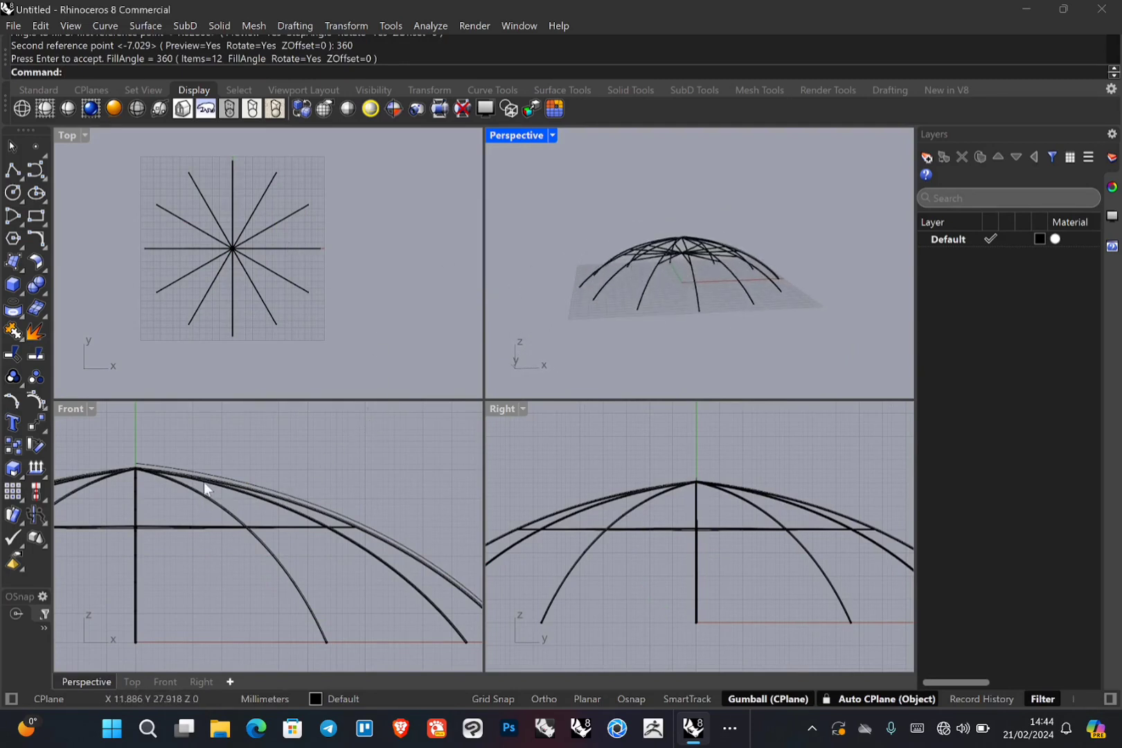
pyautogui.scroll(3, 693, 250)
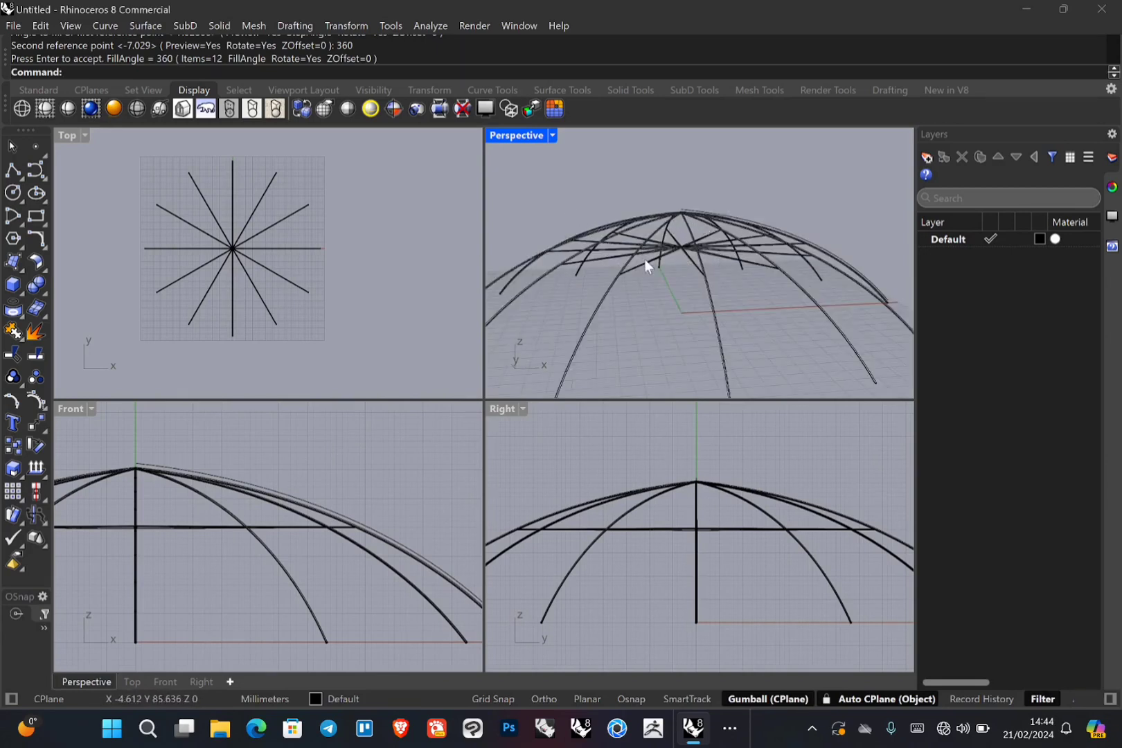
pyautogui.scroll(-3, 681, 270)
pyautogui.moveTo(661, 302); pyautogui.dragTo(772, 293, button='right')
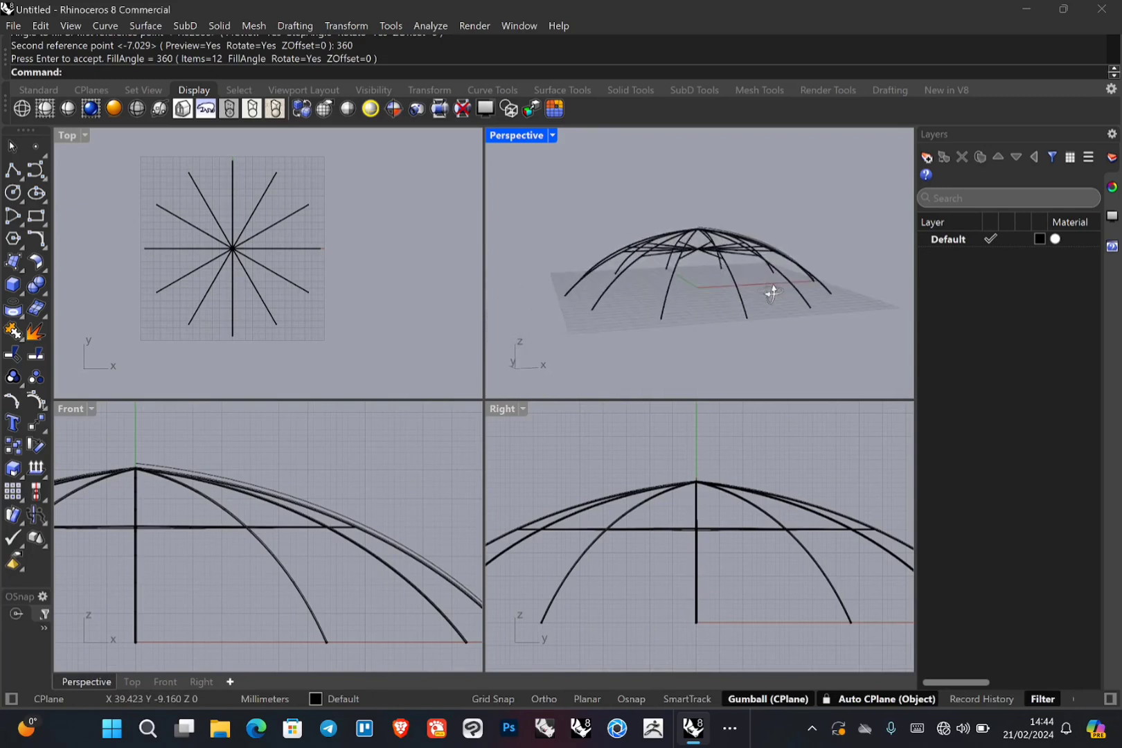
pyautogui.doubleClick(66, 136)
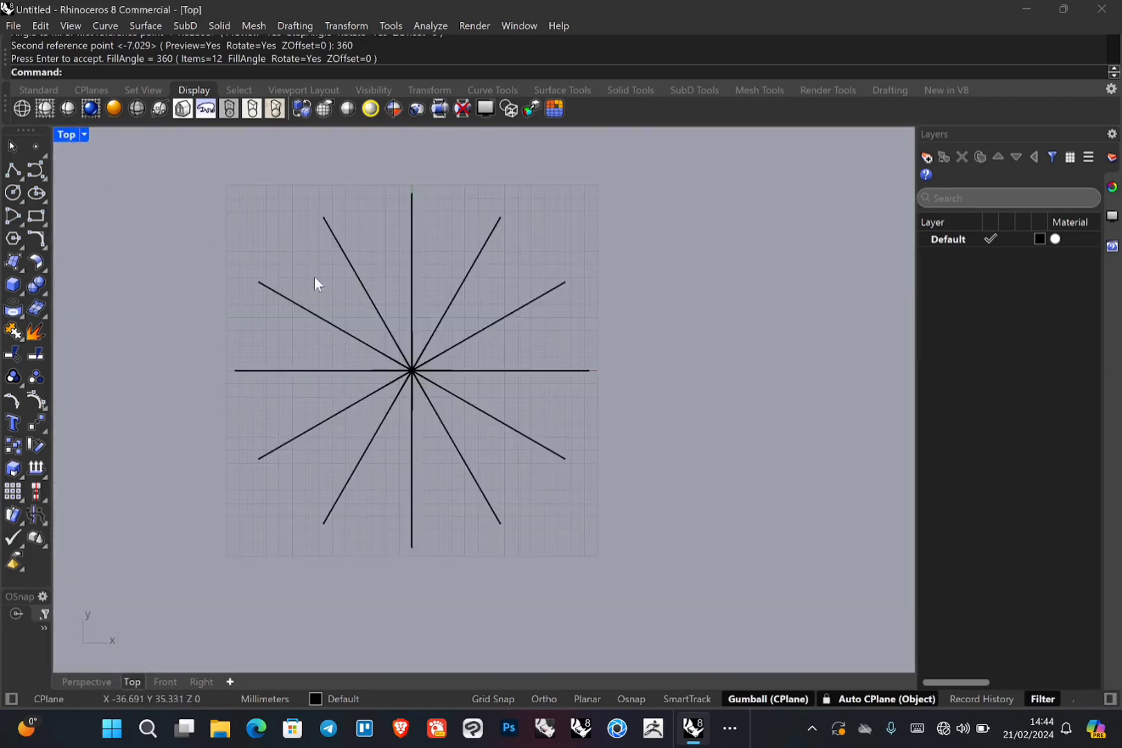
pyautogui.scroll(2, 291, 273)
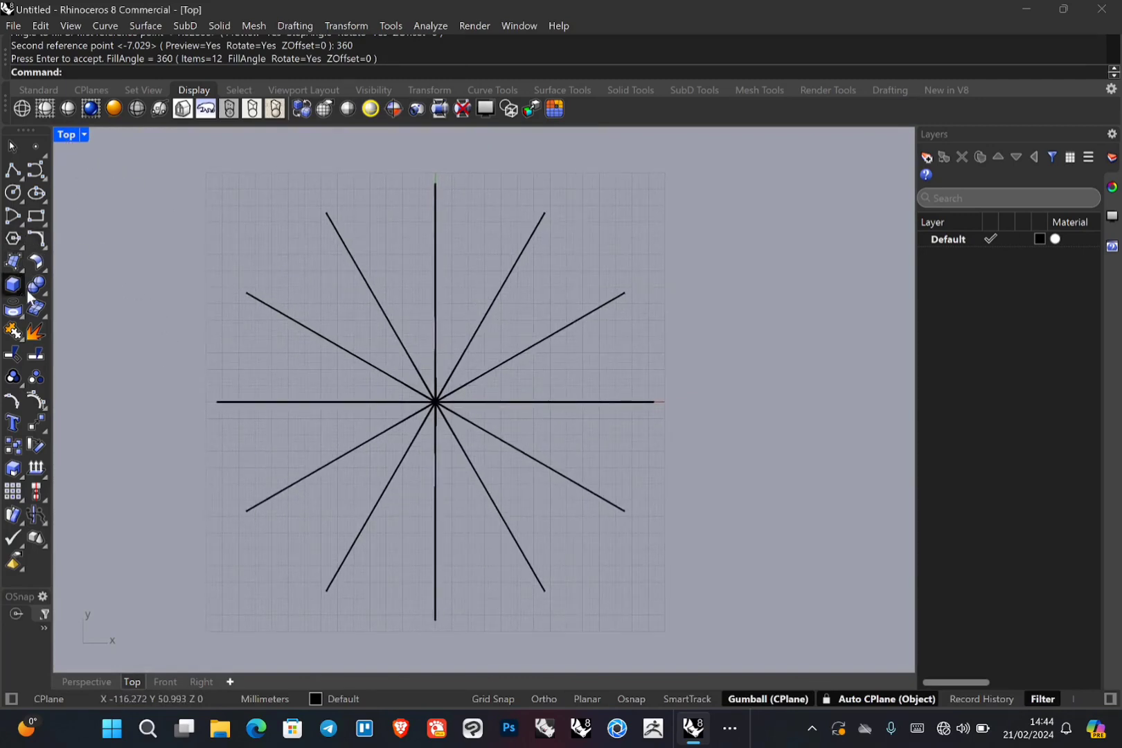
# - Start an inscribed Polygon from its centre and choose the NumSides option
pyautogui.click(14, 239)
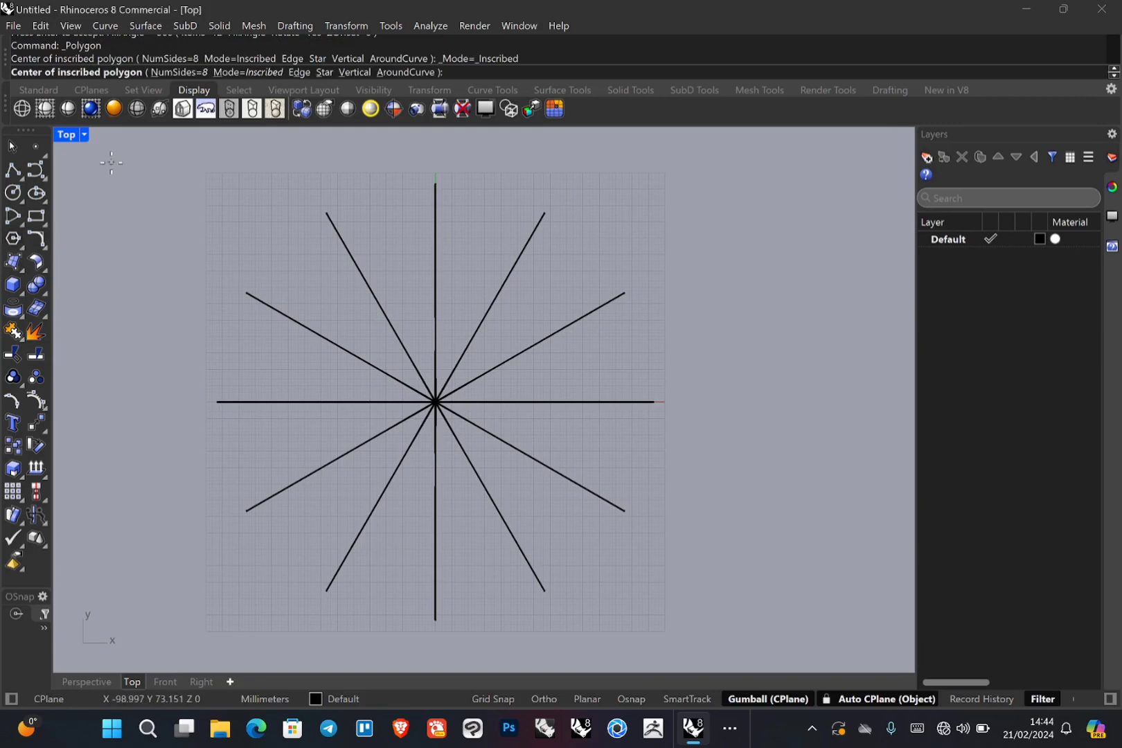
pyautogui.click(179, 72)
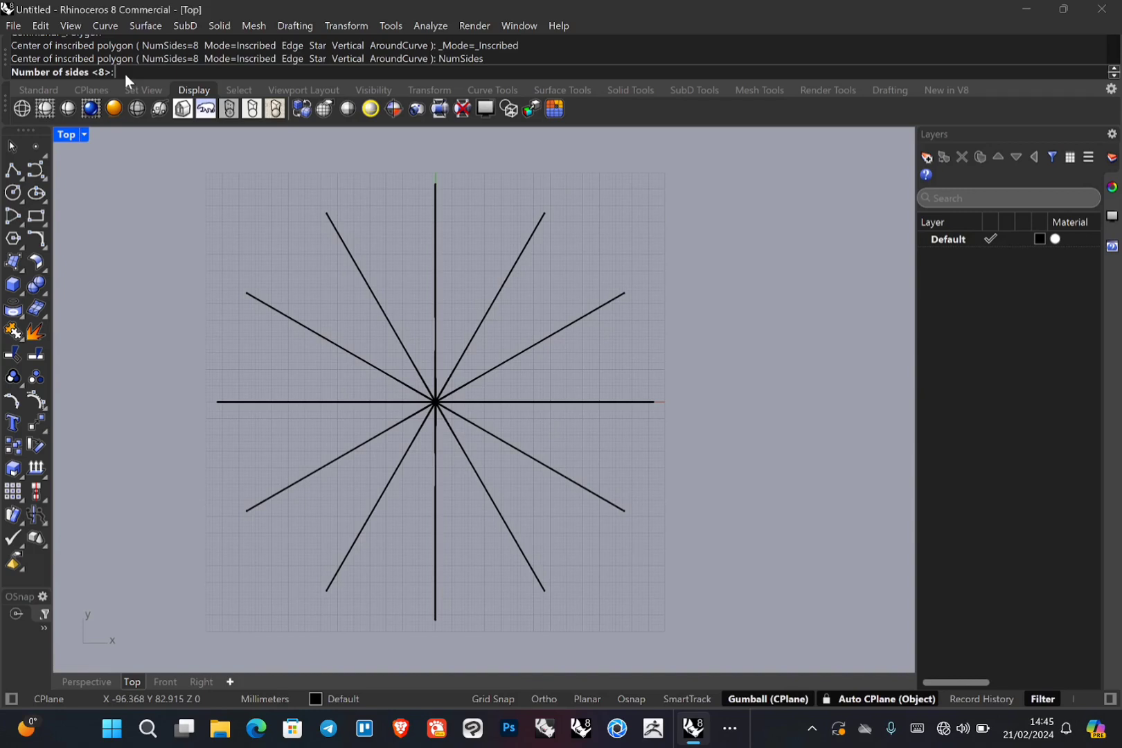
# - Set the polygon to 12 sides, centre it at 0, and turn on Ortho for the corner
pyautogui.write('12')
pyautogui.press('Return')
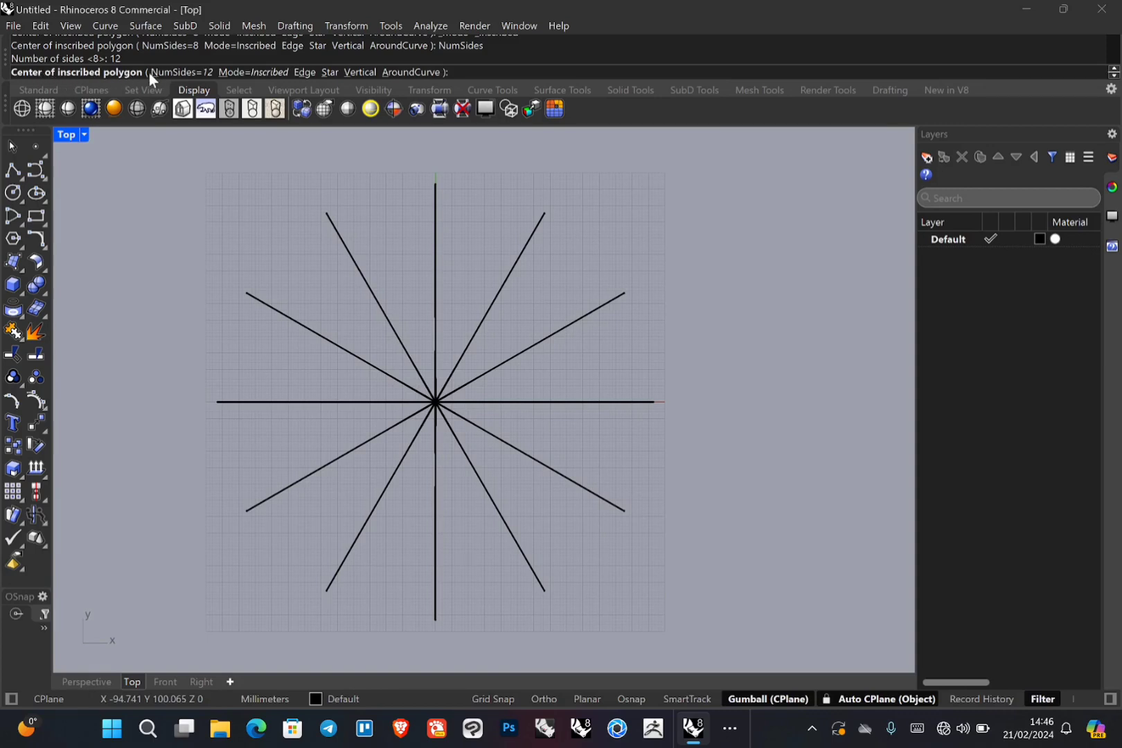
pyautogui.write('0')
pyautogui.press('Return')
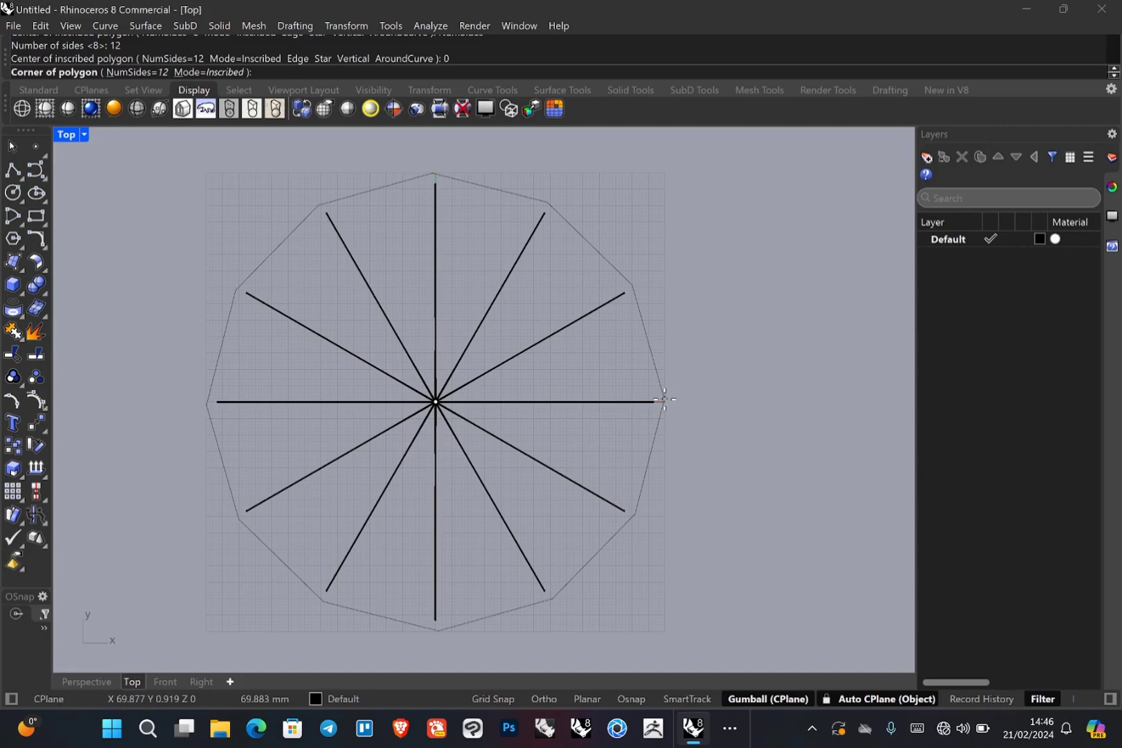
pyautogui.scroll(4, 664, 400)
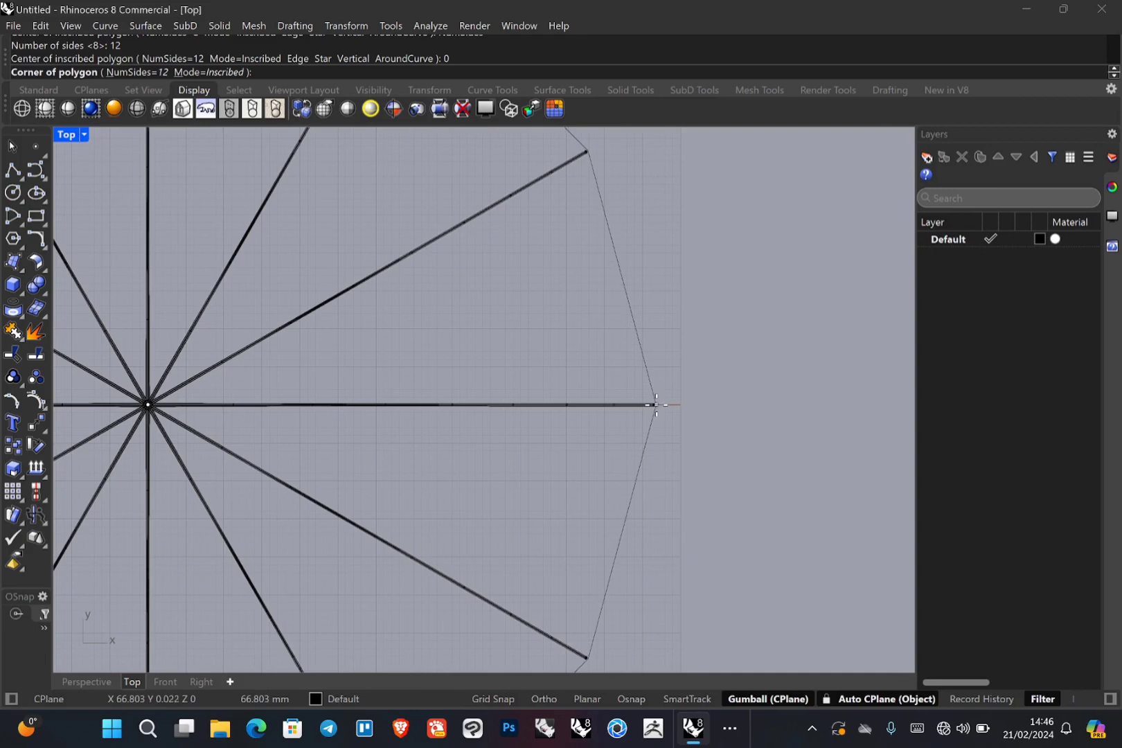
pyautogui.press('F8')
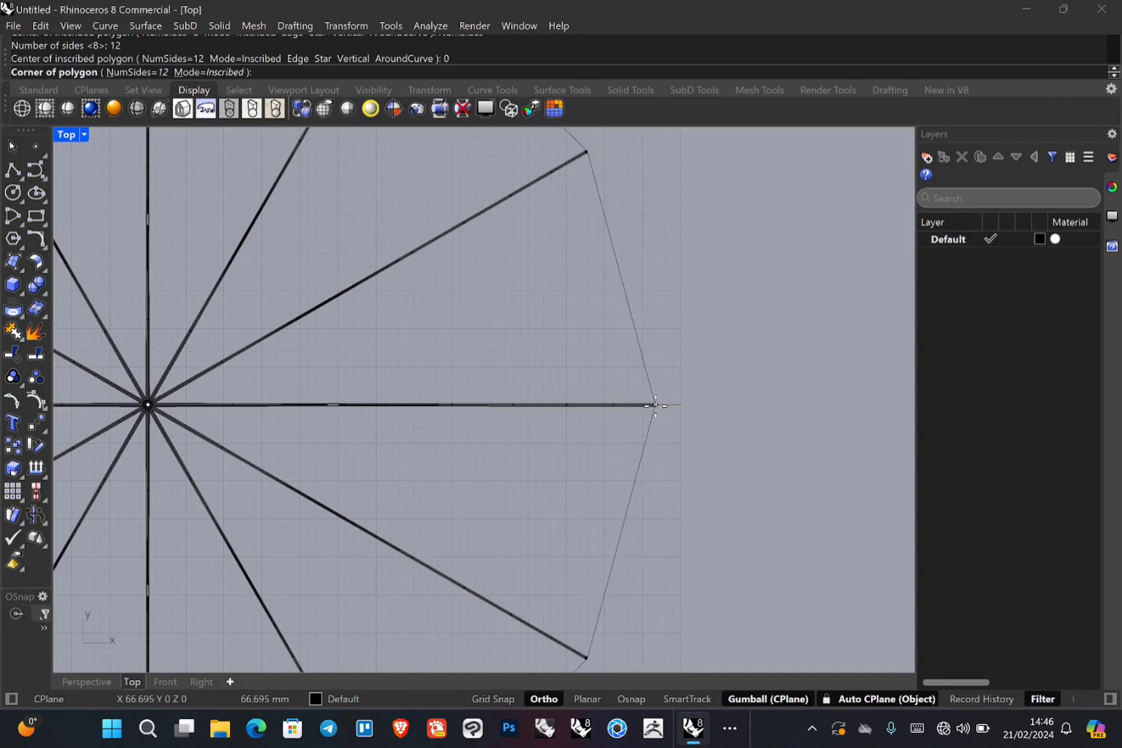
# - Place the 12-sided polygon's corner at the right rib tip
pyautogui.click(654, 405)
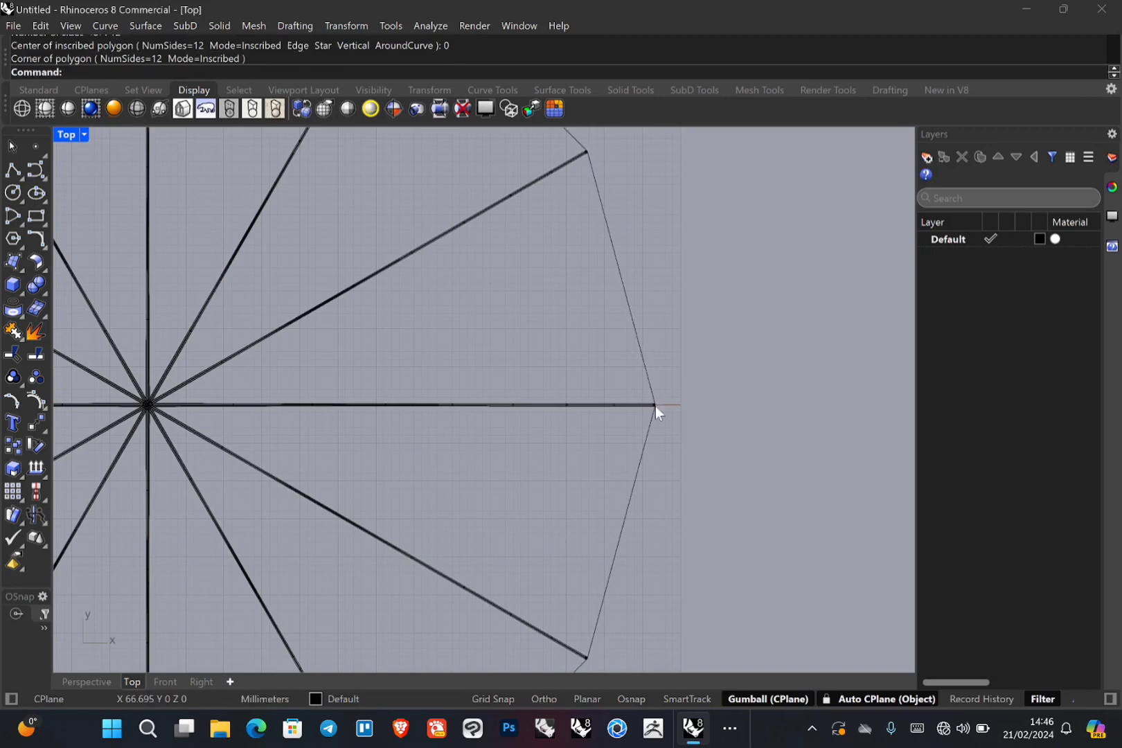
pyautogui.scroll(-10, 586, 358)
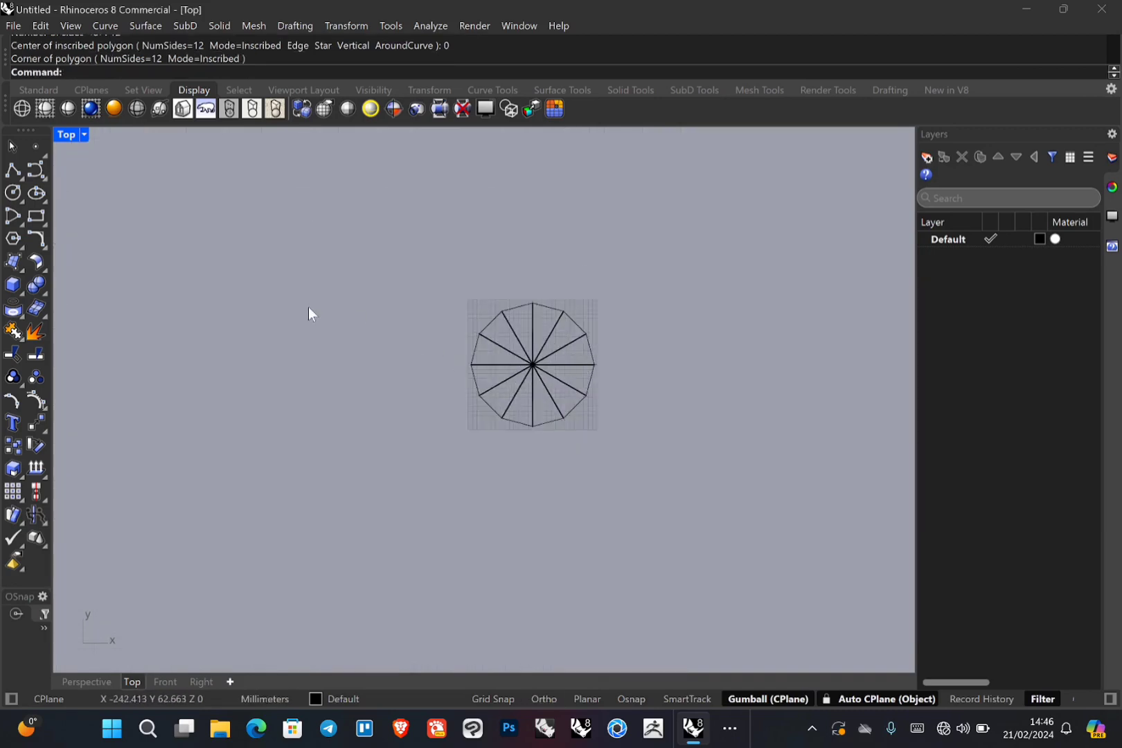
pyautogui.scroll(6, 557, 358)
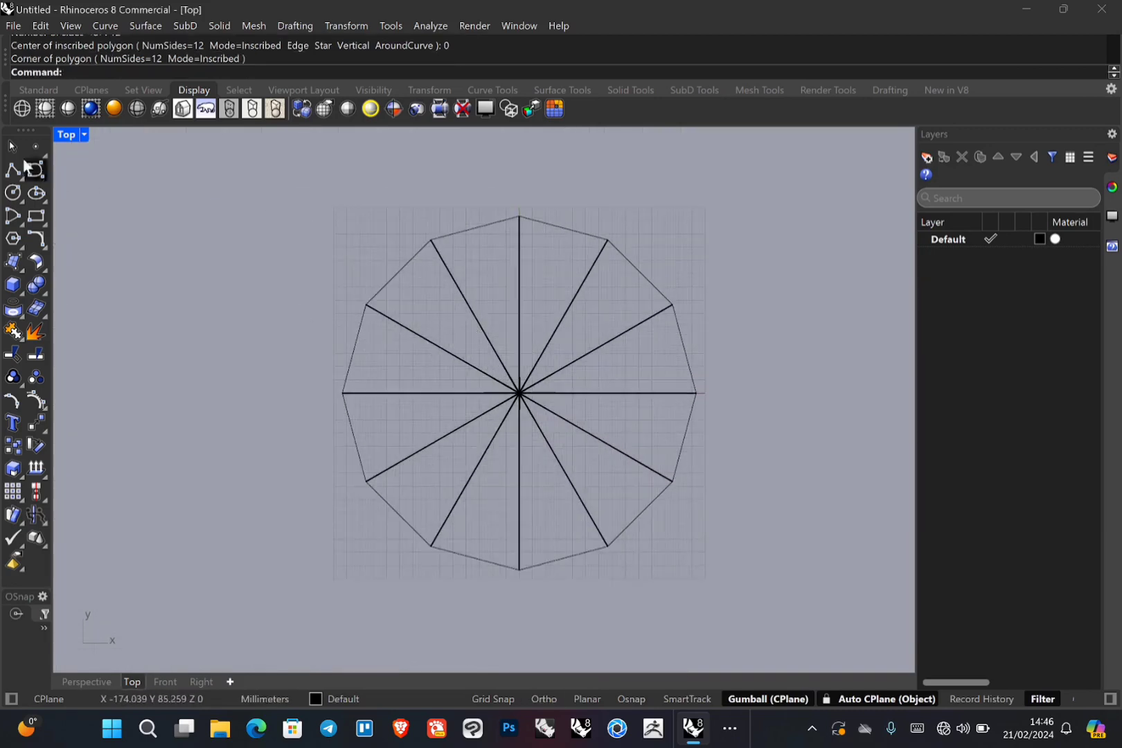
# - Restore the four viewports, shade the Perspective view, and orbit to inspect the dome
pyautogui.doubleClick(69, 135)
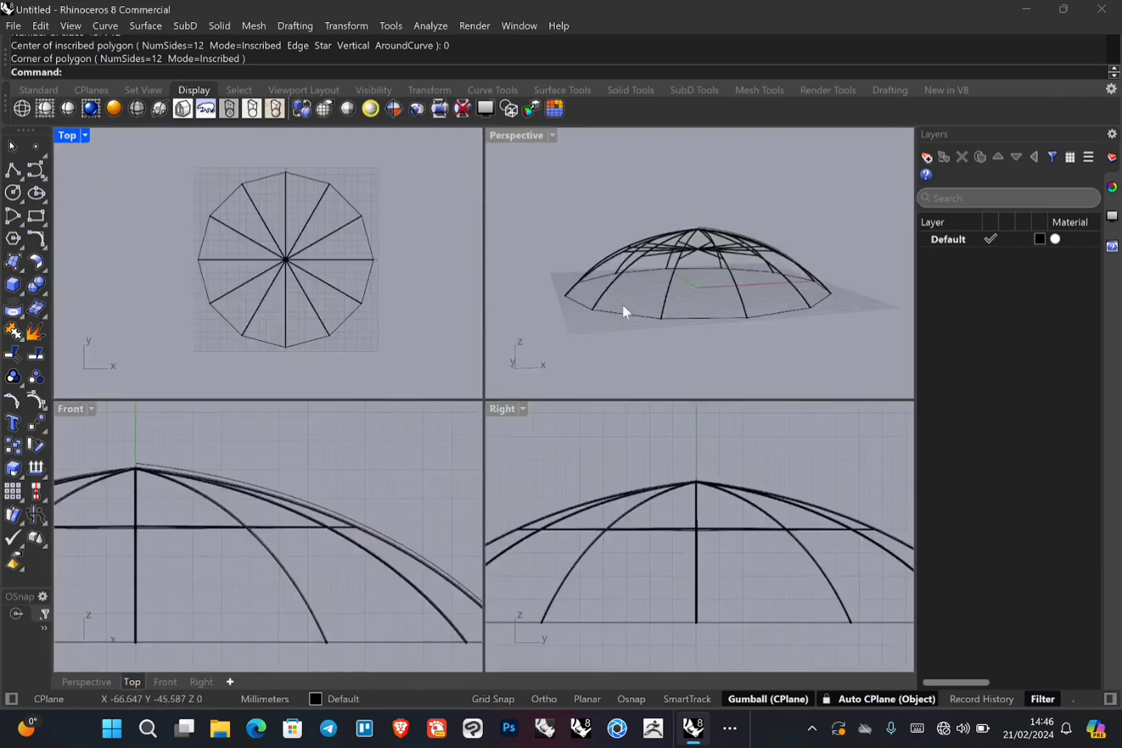
pyautogui.moveTo(622, 304); pyautogui.dragTo(652, 215, button='right')
pyautogui.scroll(5, 663, 273)
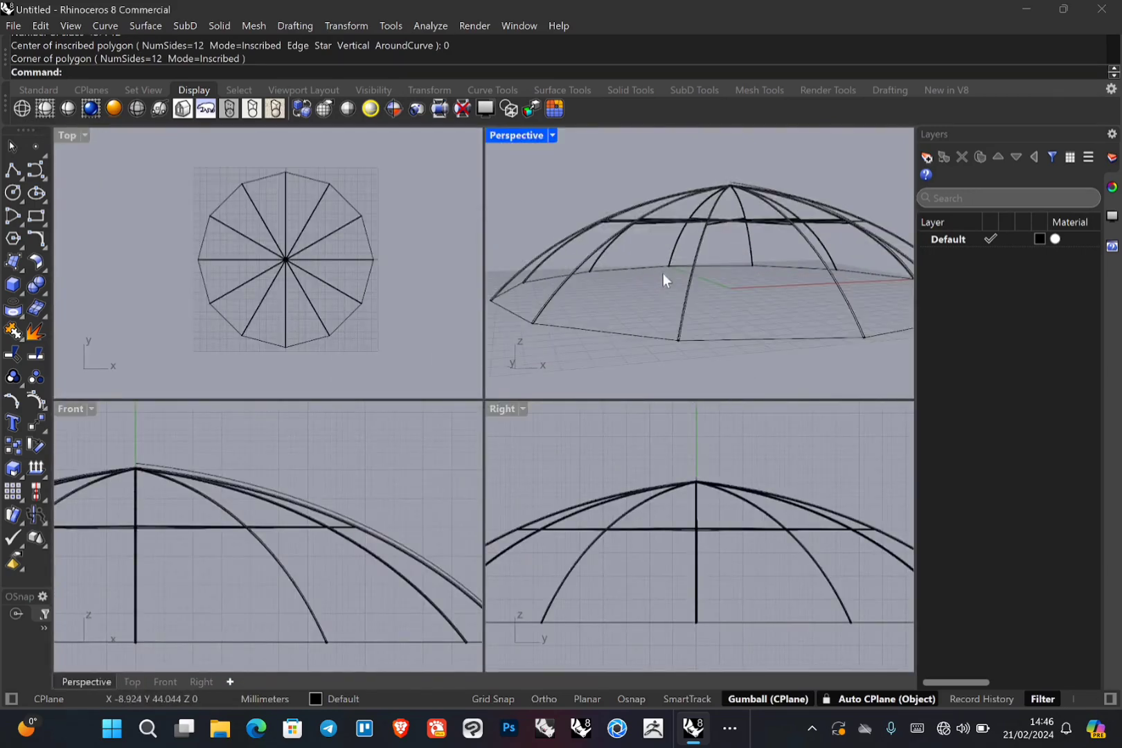
pyautogui.scroll(-4, 672, 273)
pyautogui.moveTo(668, 267); pyautogui.dragTo(658, 261, button='right')
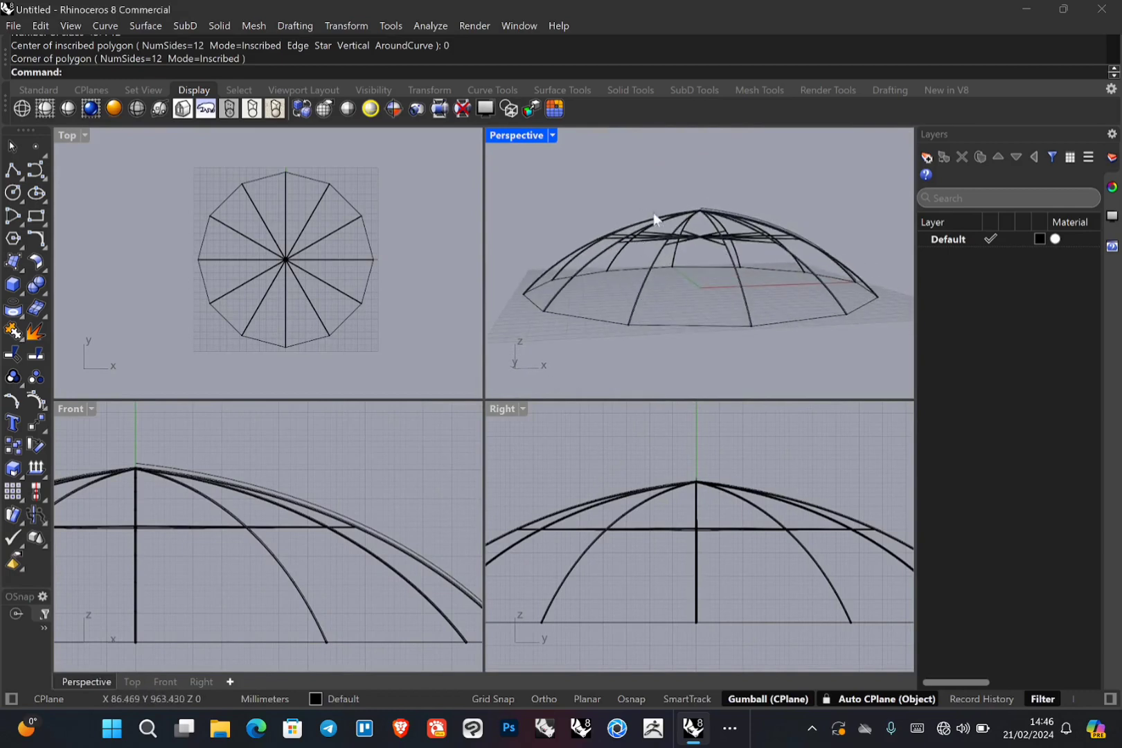
pyautogui.click(44, 110)
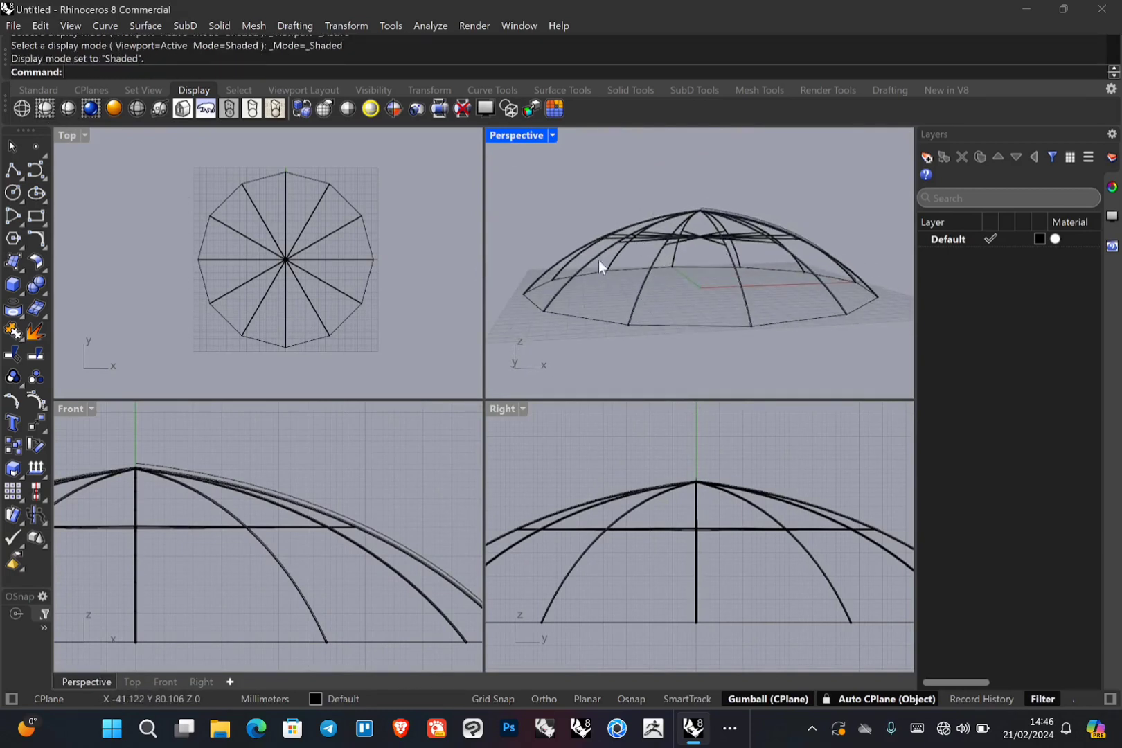
pyautogui.moveTo(635, 234); pyautogui.dragTo(640, 226, button='right')
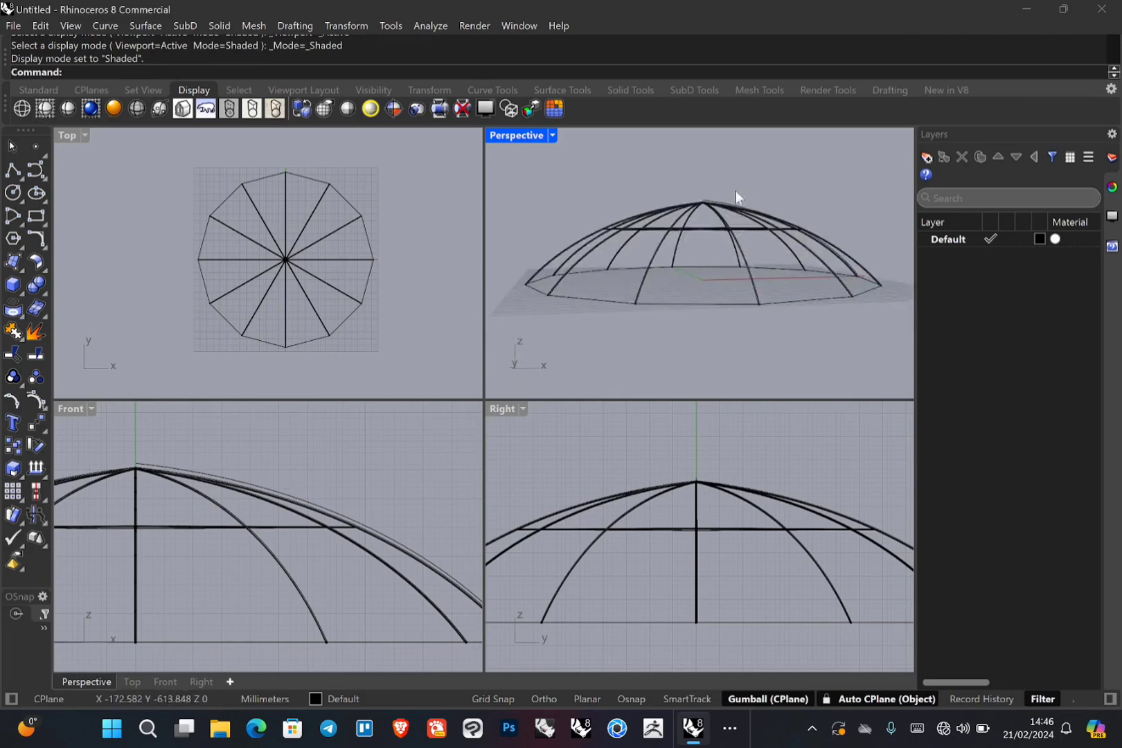
pyautogui.moveTo(735, 194); pyautogui.dragTo(718, 219, button='right')
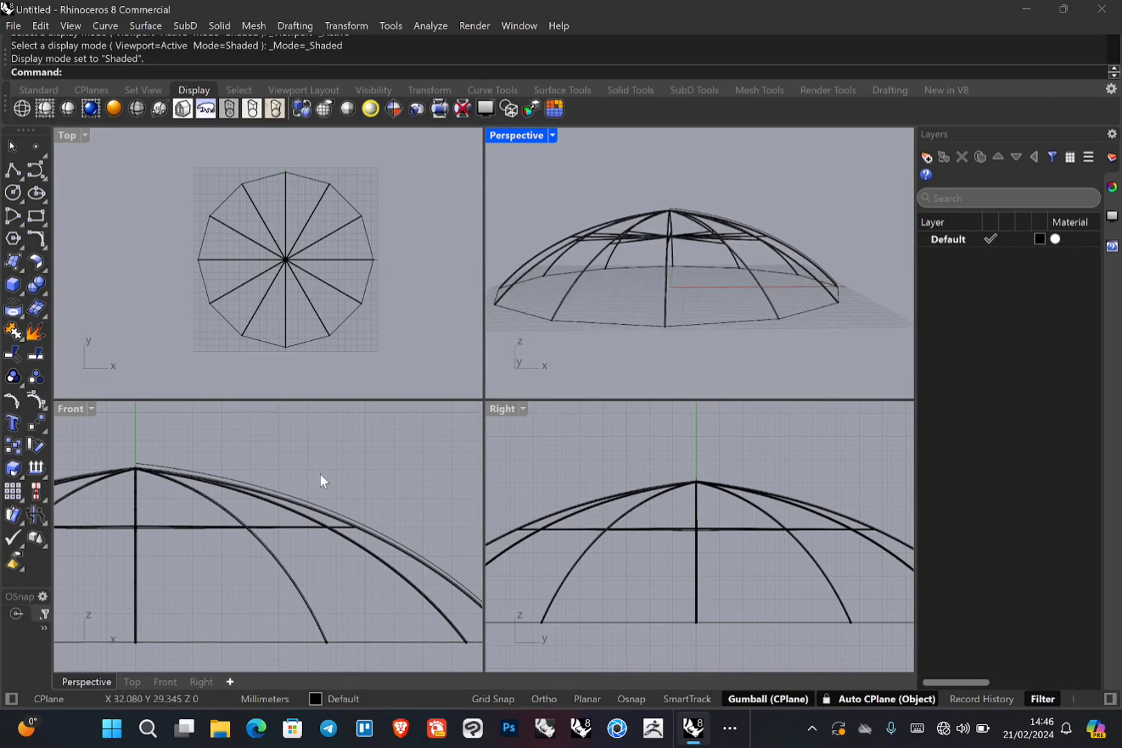
pyautogui.scroll(-2, 321, 473)
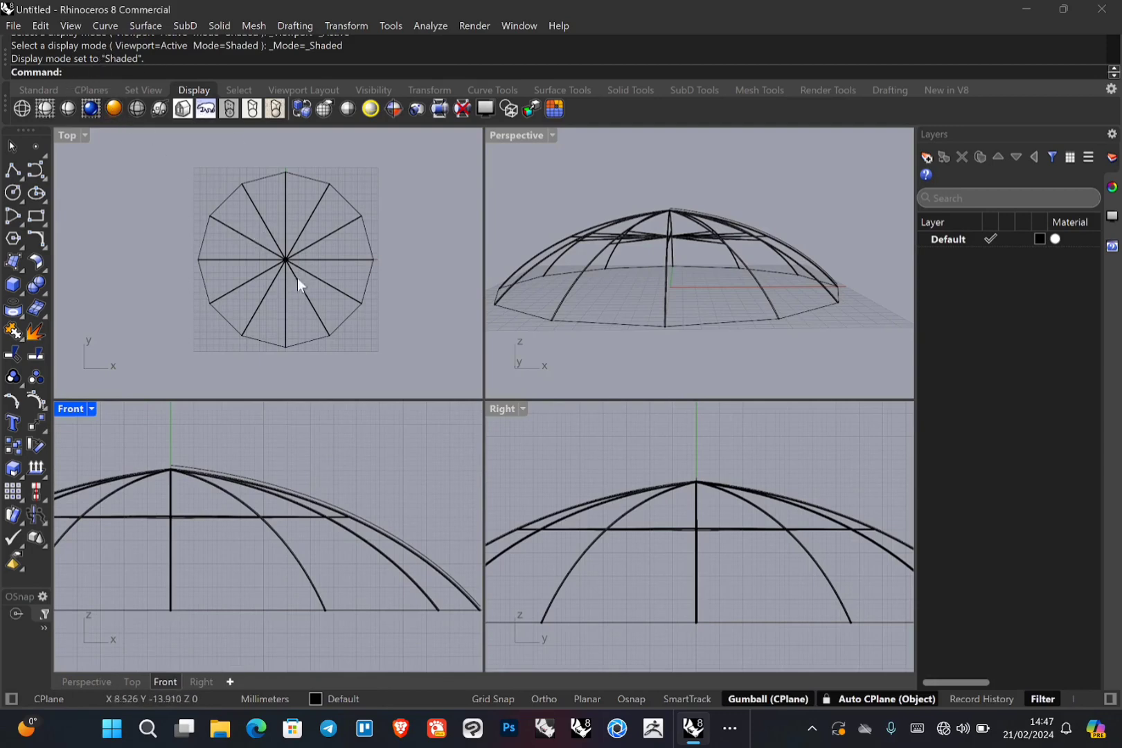
# - Start Rail Revolve, picking the rib arc as profile and the 12-sided polygon as rail
pyautogui.click(146, 26)
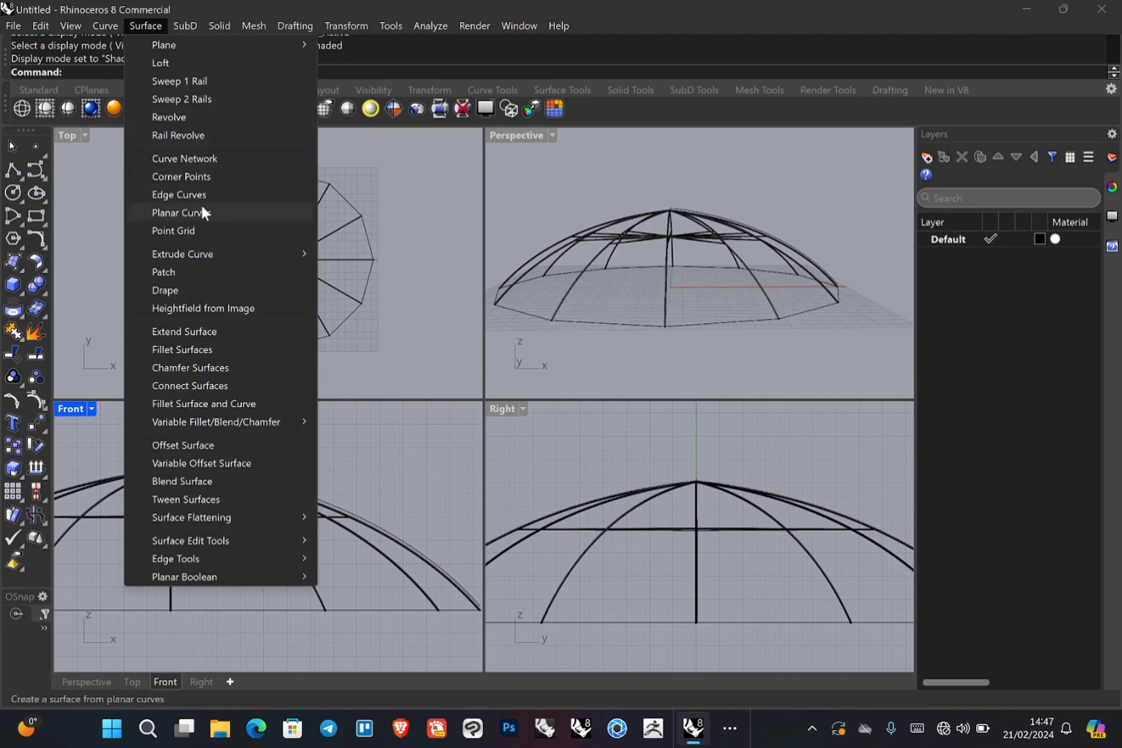
pyautogui.click(196, 136)
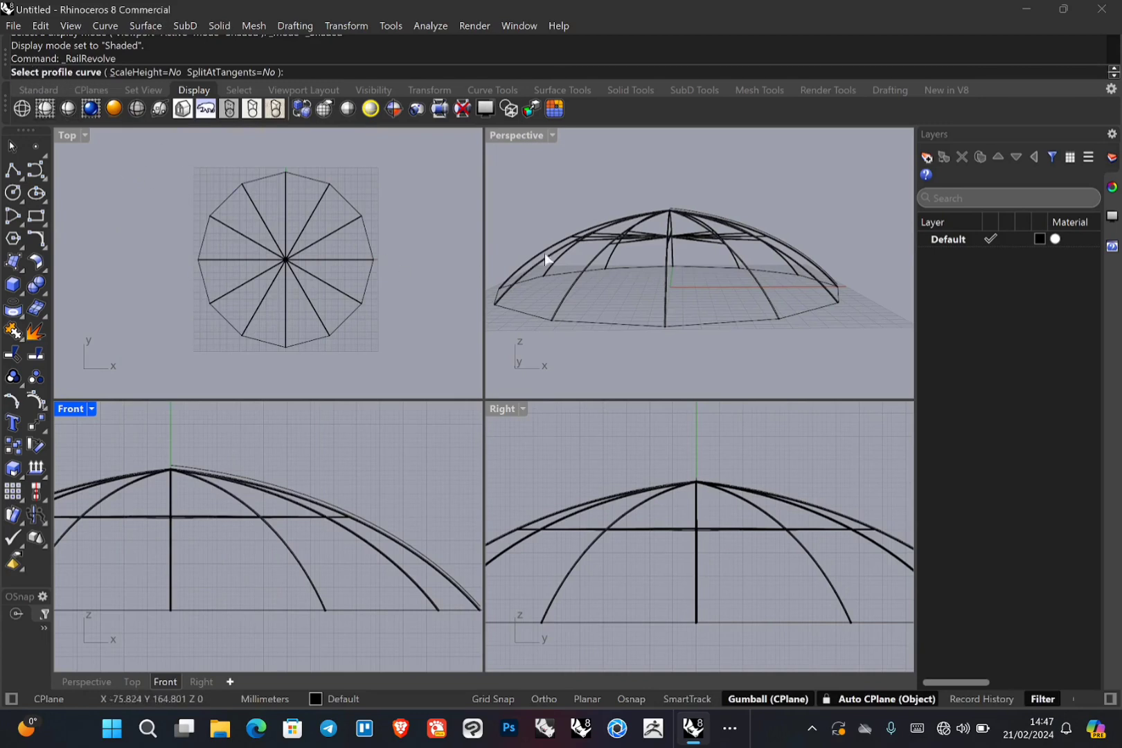
pyautogui.scroll(3, 676, 216)
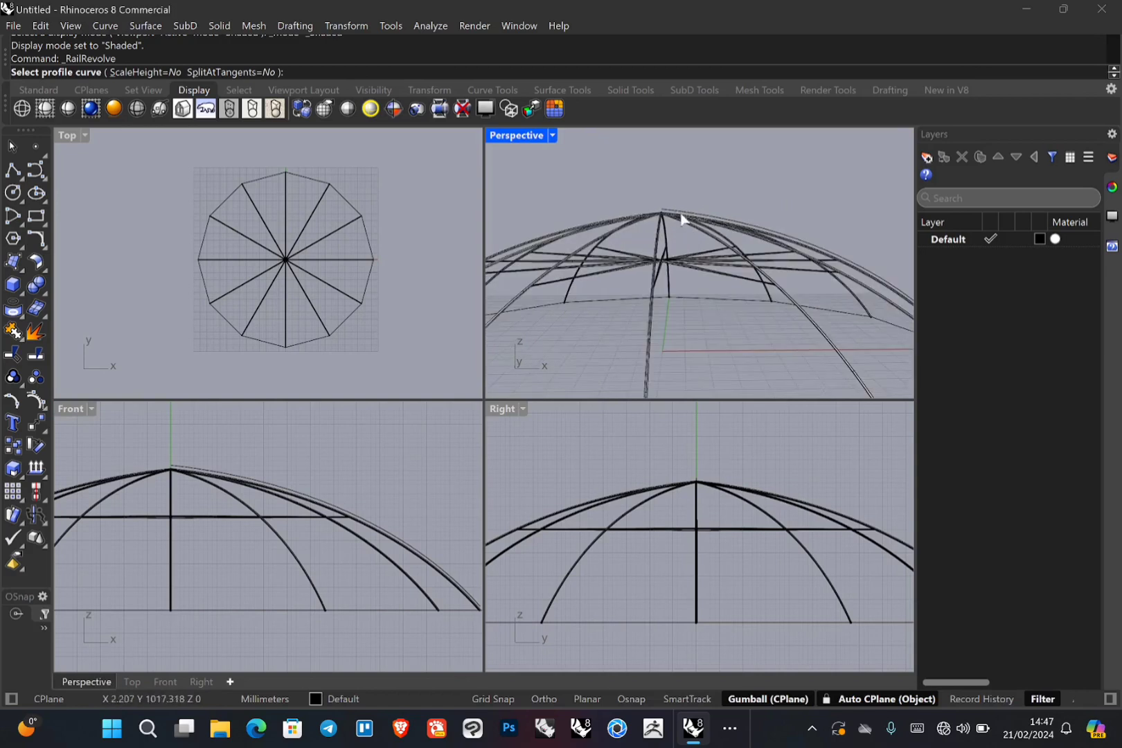
pyautogui.scroll(4, 173, 475)
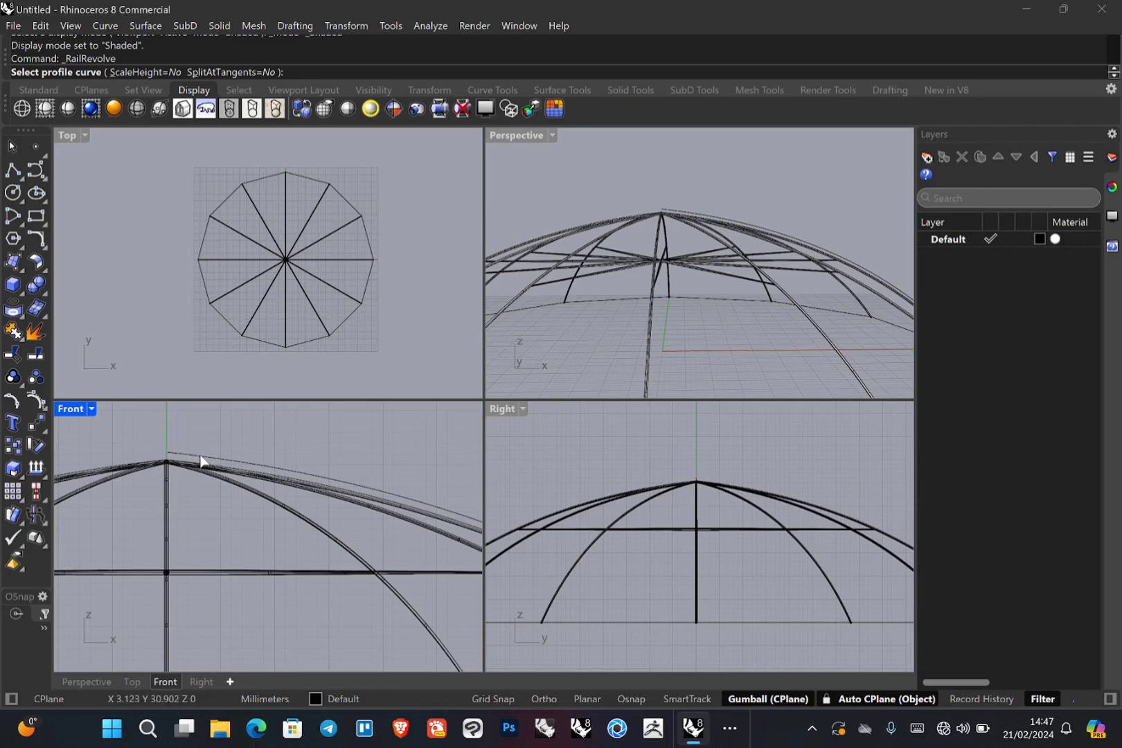
pyautogui.click(201, 461)
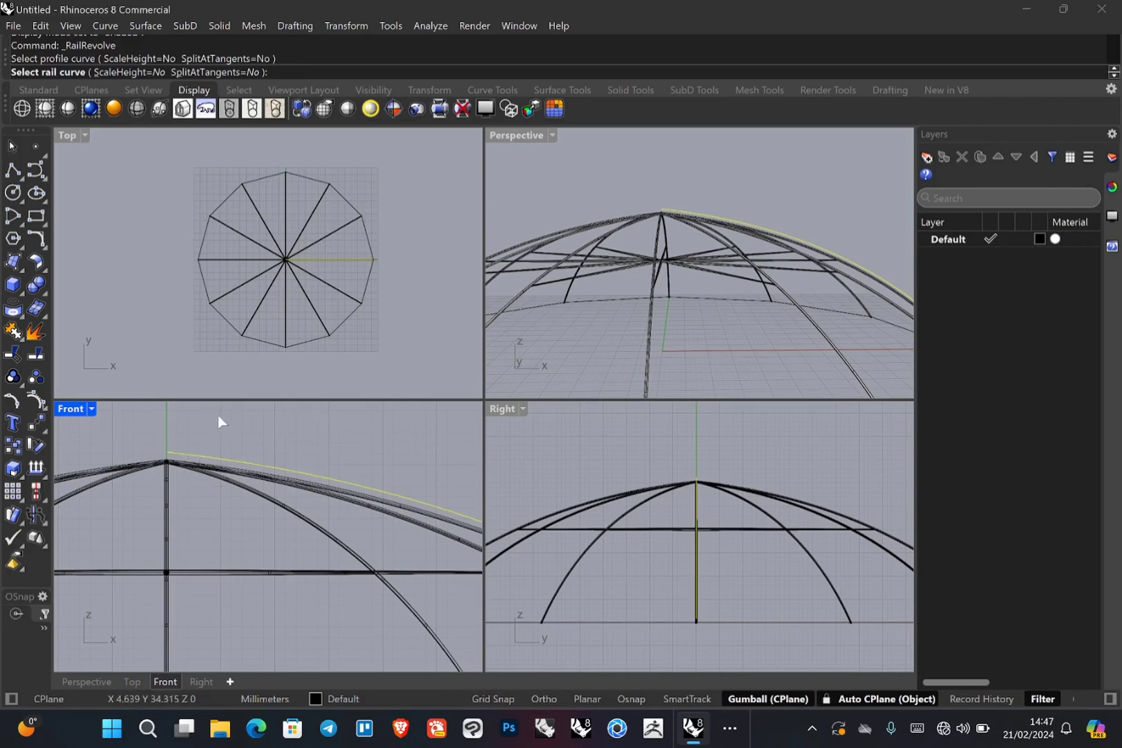
pyautogui.scroll(3, 296, 345)
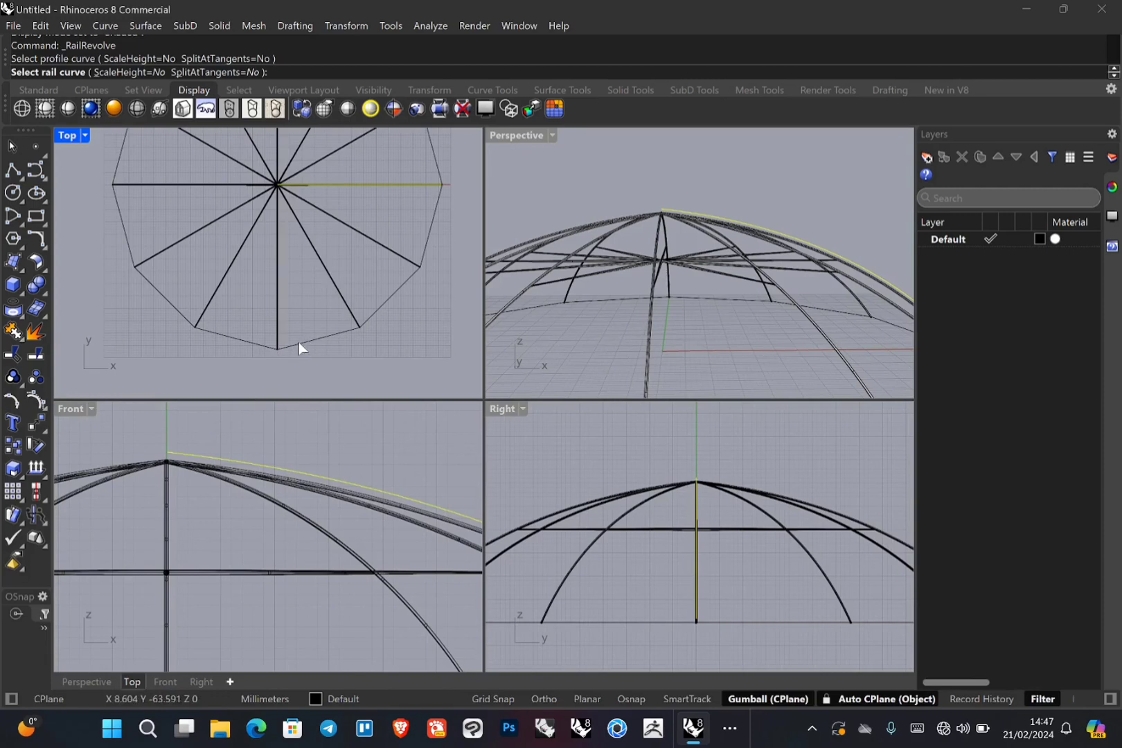
pyautogui.click(299, 344)
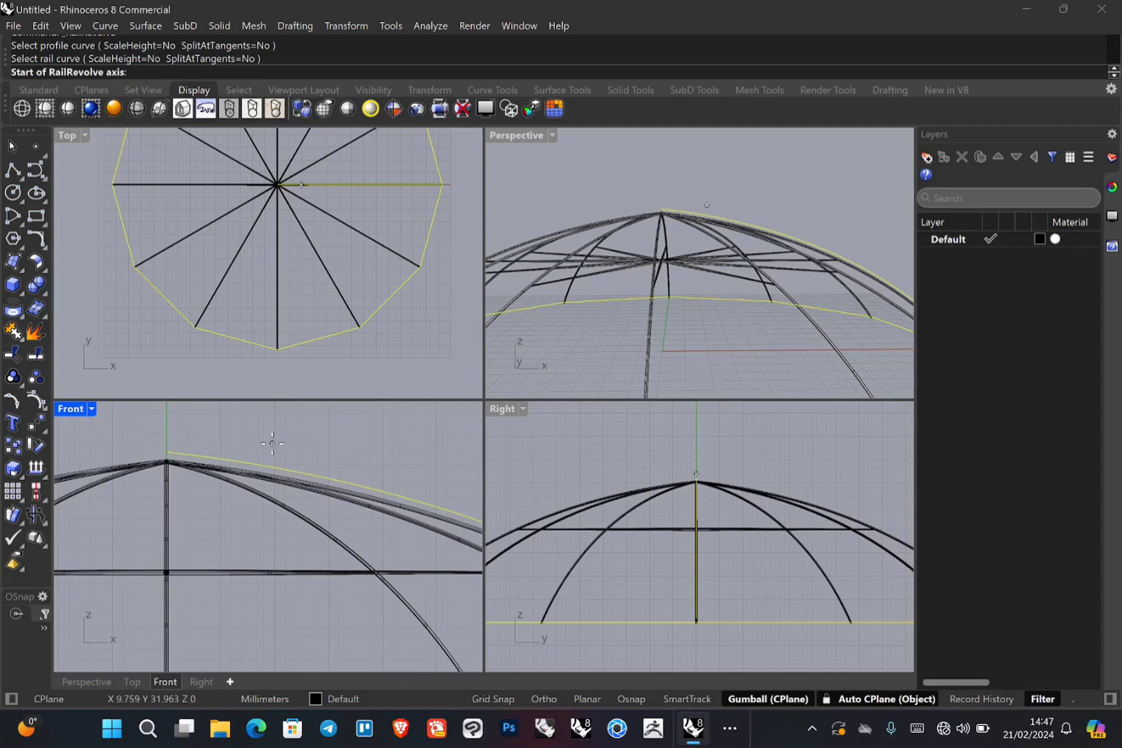
# - Set the revolve axis from origin 0 straight up above the apex to create the canopy
pyautogui.write('0')
pyautogui.press('Return')
pyautogui.scroll(-3, 270, 446)
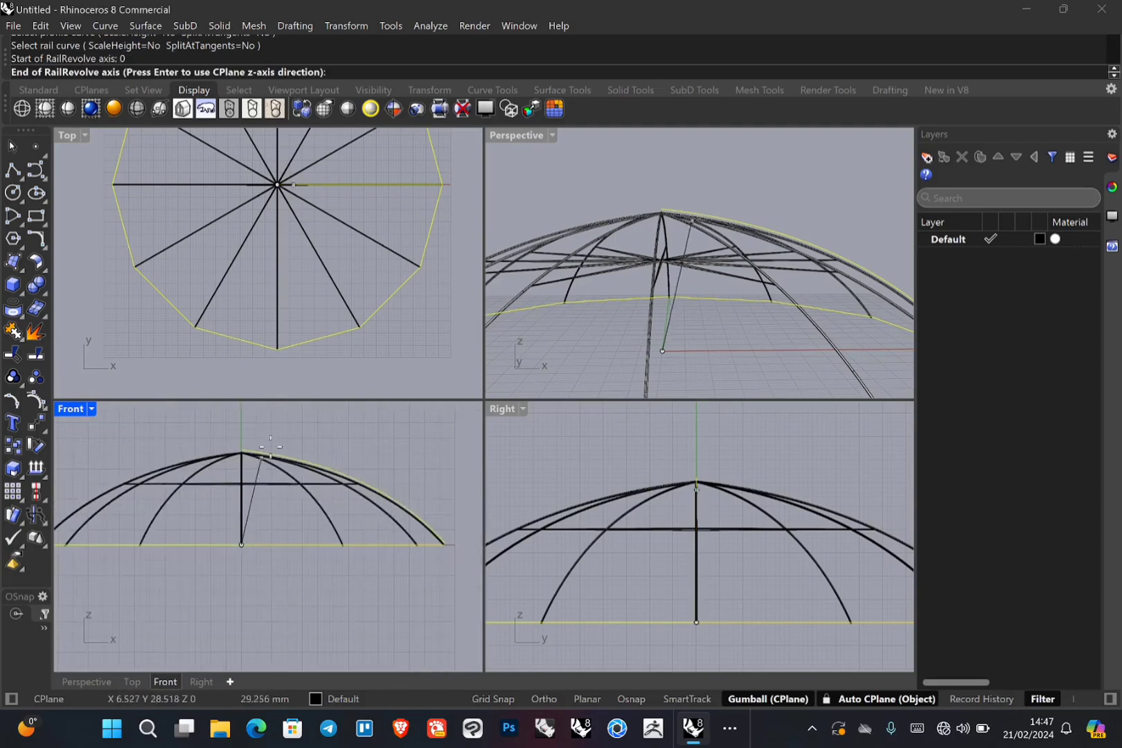
pyautogui.moveTo(271, 447); pyautogui.dragTo(295, 506, button='right')
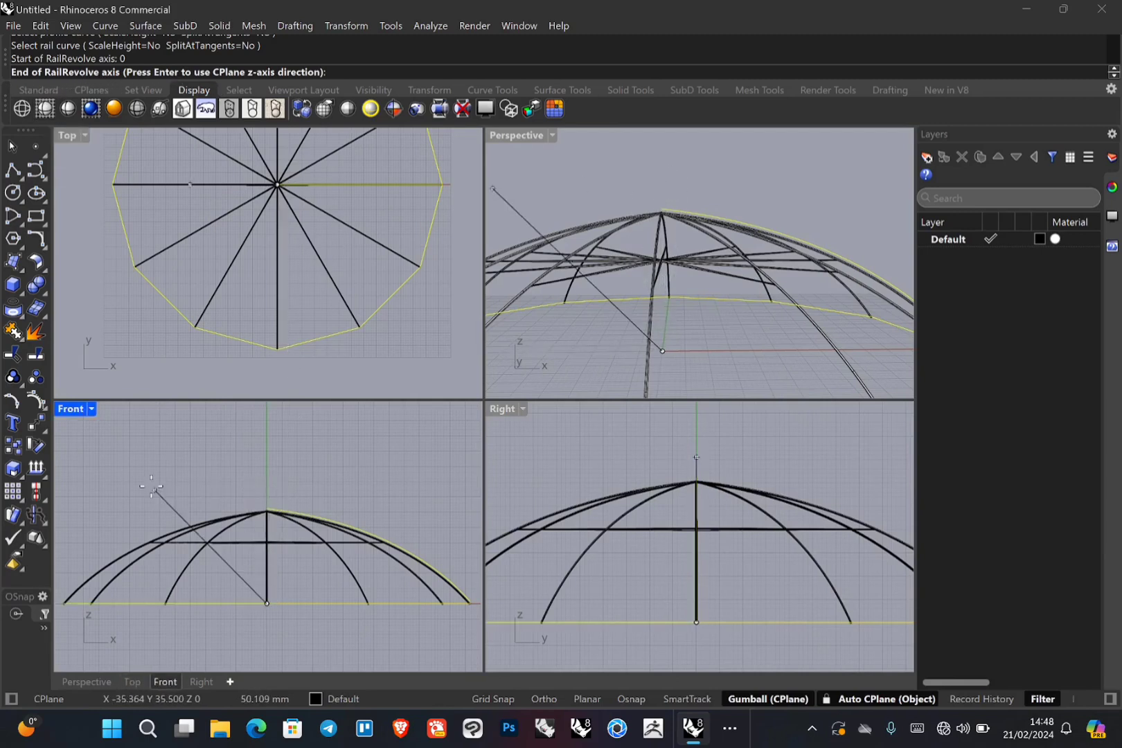
pyautogui.doubleClick(71, 409)
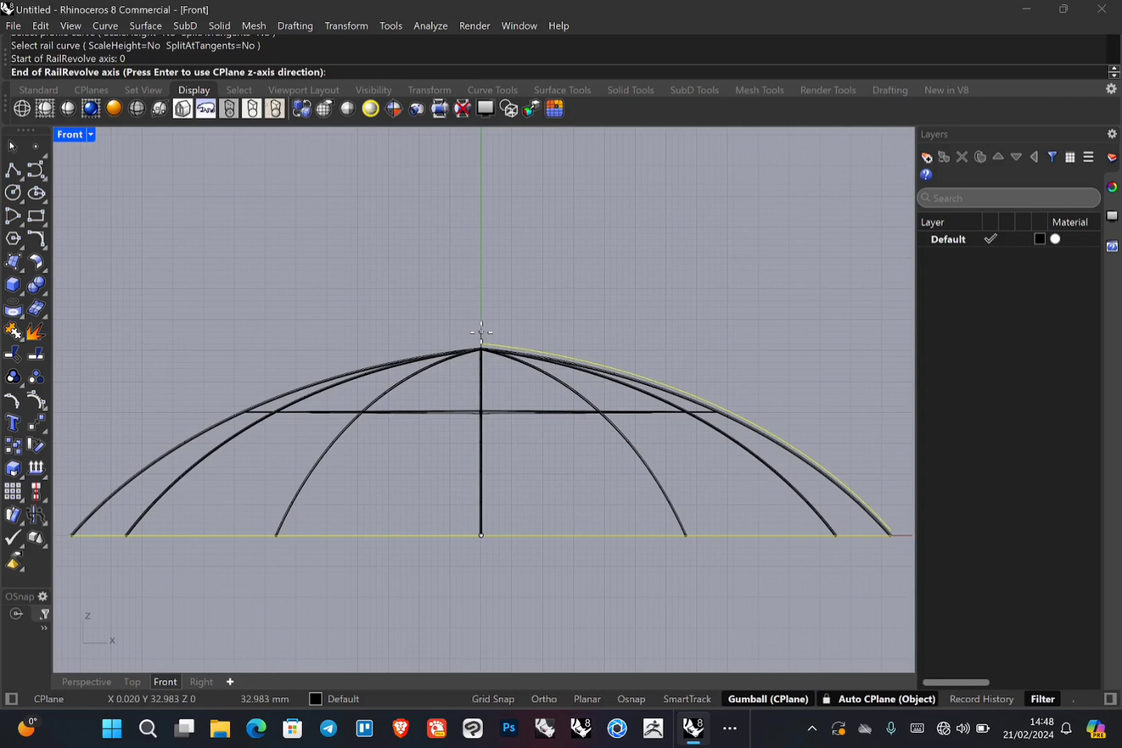
pyautogui.press('F8')
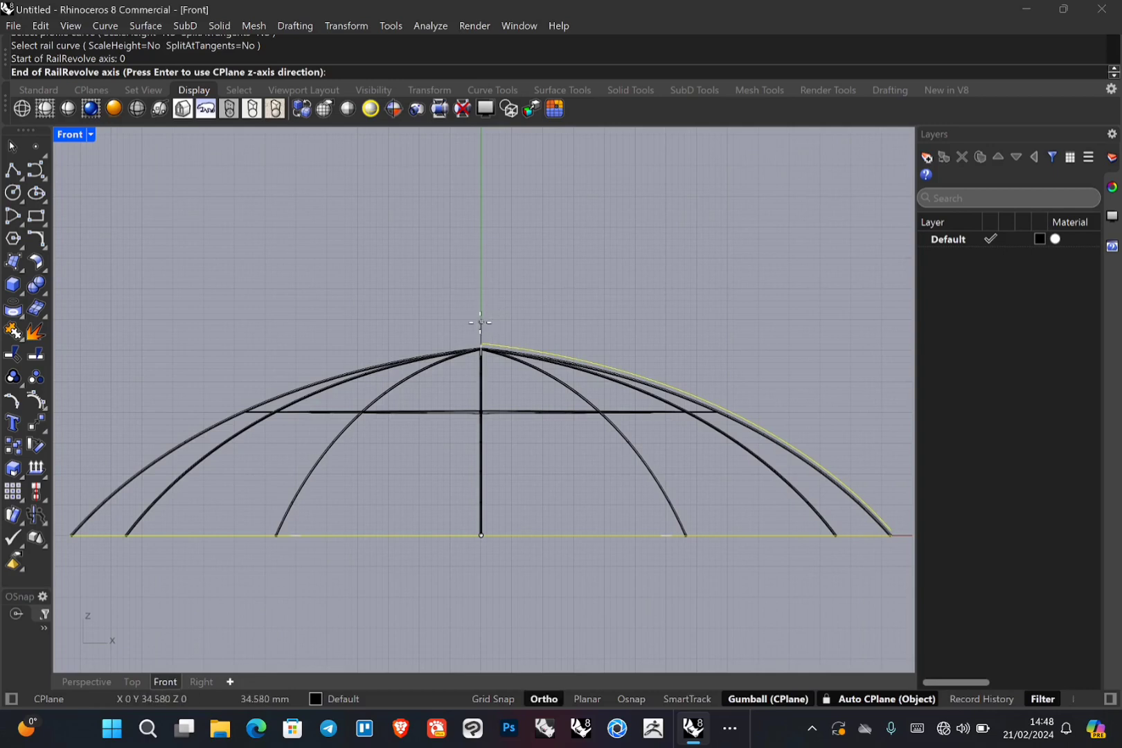
pyautogui.keyDown('shift'); pyautogui.click(482, 325); pyautogui.keyUp('shift')
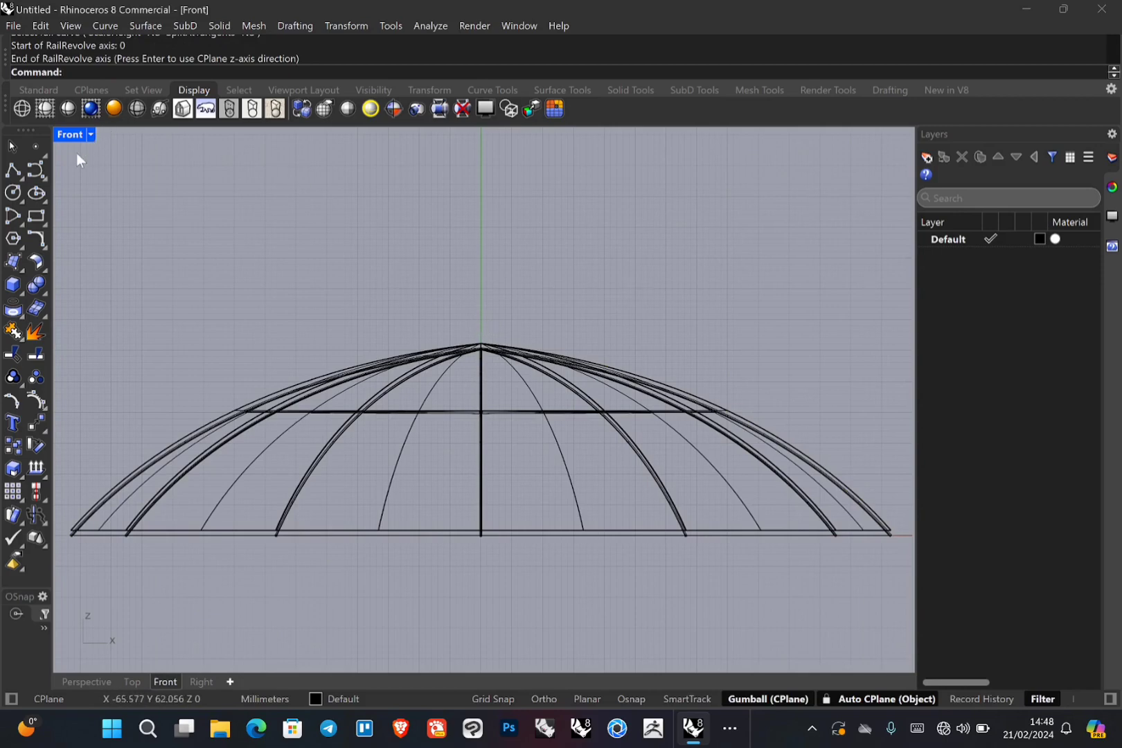
pyautogui.doubleClick(71, 135)
# - Orbit, zoom out and pan the views until the whole shaded canopy dome is framed
pyautogui.moveTo(714, 361)
pyautogui.mouseDown(button='right')
pyautogui.moveTo(684, 338)
pyautogui.moveTo(716, 323)
pyautogui.moveTo(661, 286)
pyautogui.moveTo(624, 298)
pyautogui.moveTo(663, 268)
pyautogui.mouseUp(button='right')
pyautogui.scroll(-3, 661, 286)
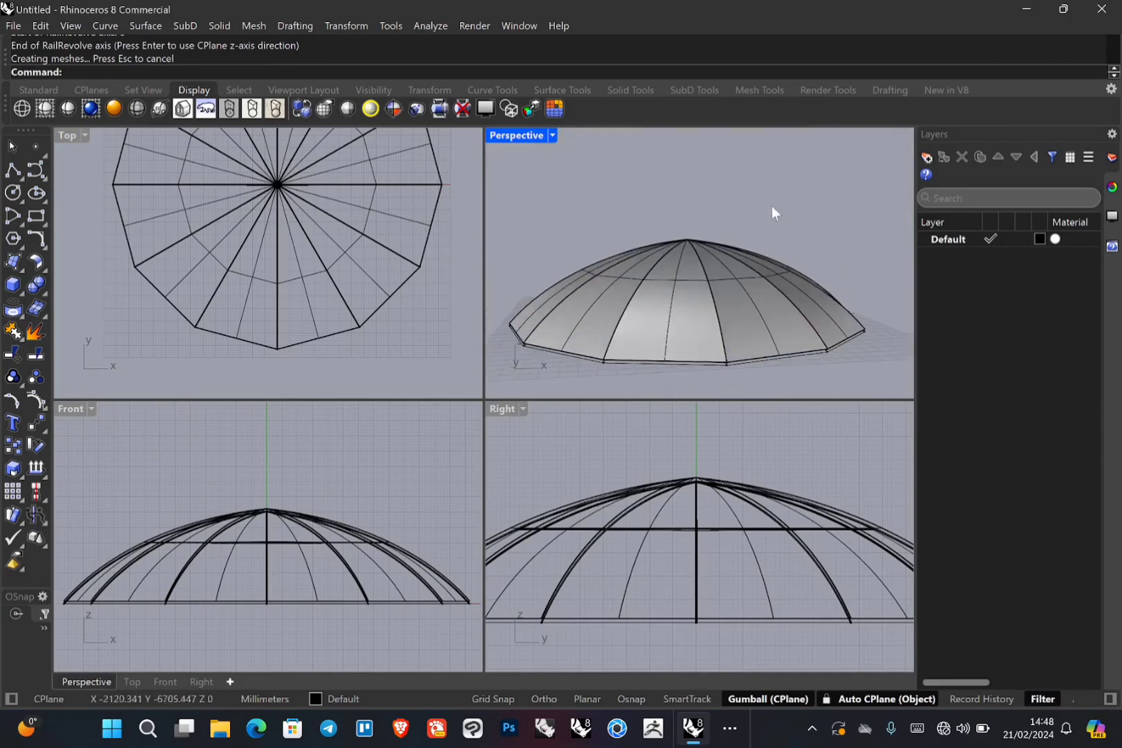
pyautogui.moveTo(754, 261); pyautogui.dragTo(788, 326, button='right')
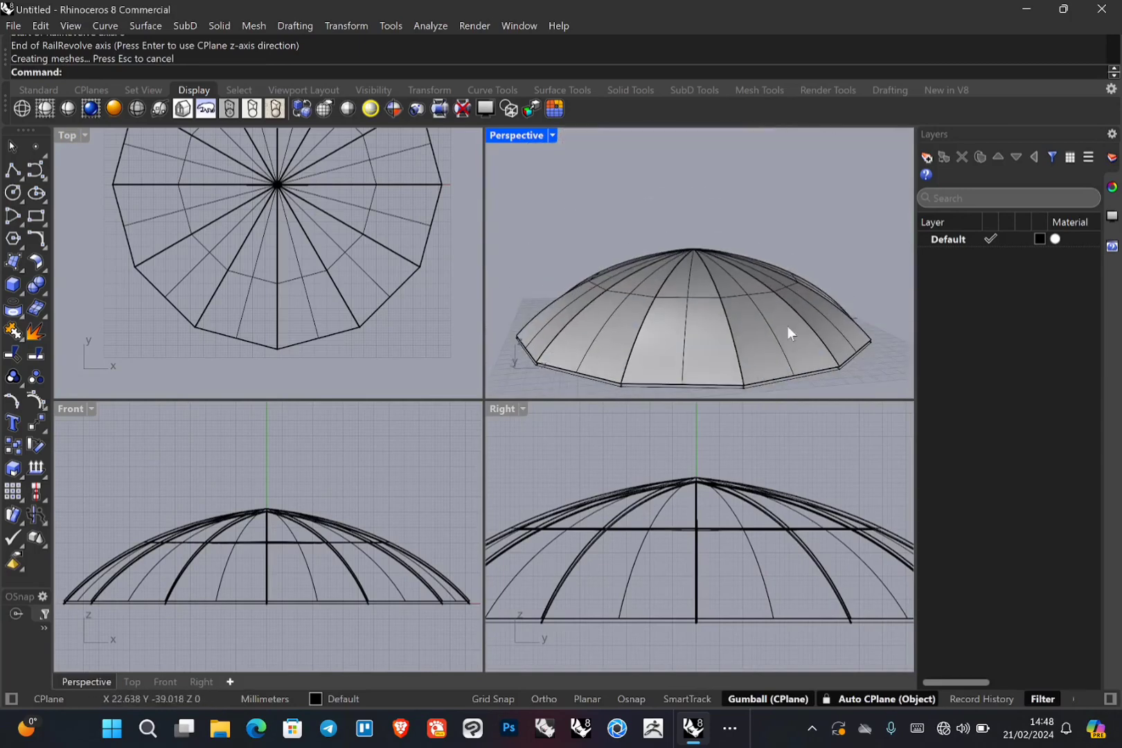
pyautogui.doubleClick(526, 136)
pyautogui.moveTo(457, 478); pyautogui.dragTo(533, 549, button='right')
pyautogui.scroll(-5, 484, 416)
pyautogui.scroll(-3, 476, 516)
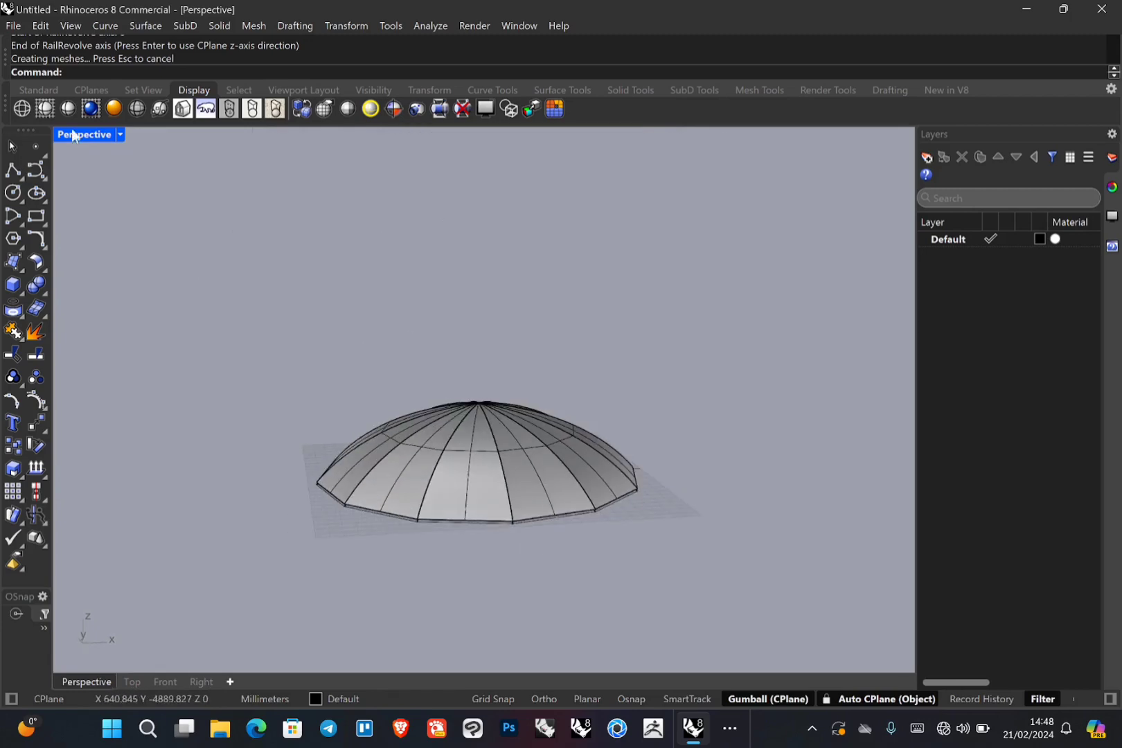
pyautogui.scroll(-5, 319, 278)
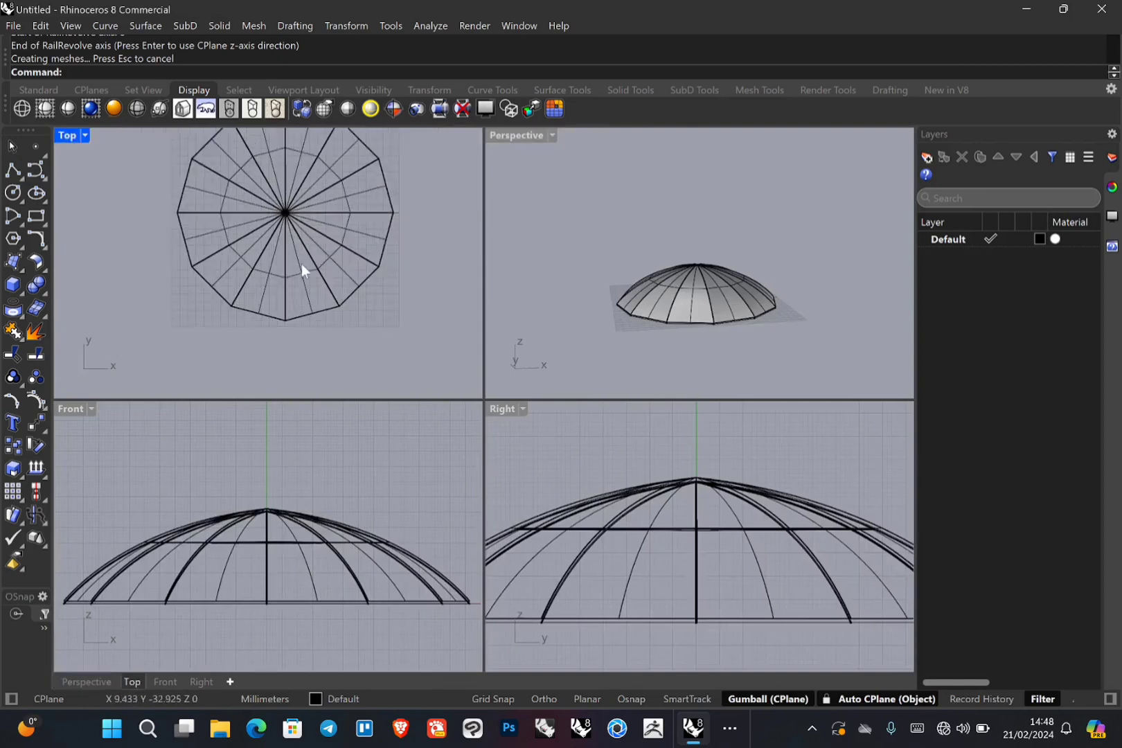
pyautogui.scroll(-3, 287, 534)
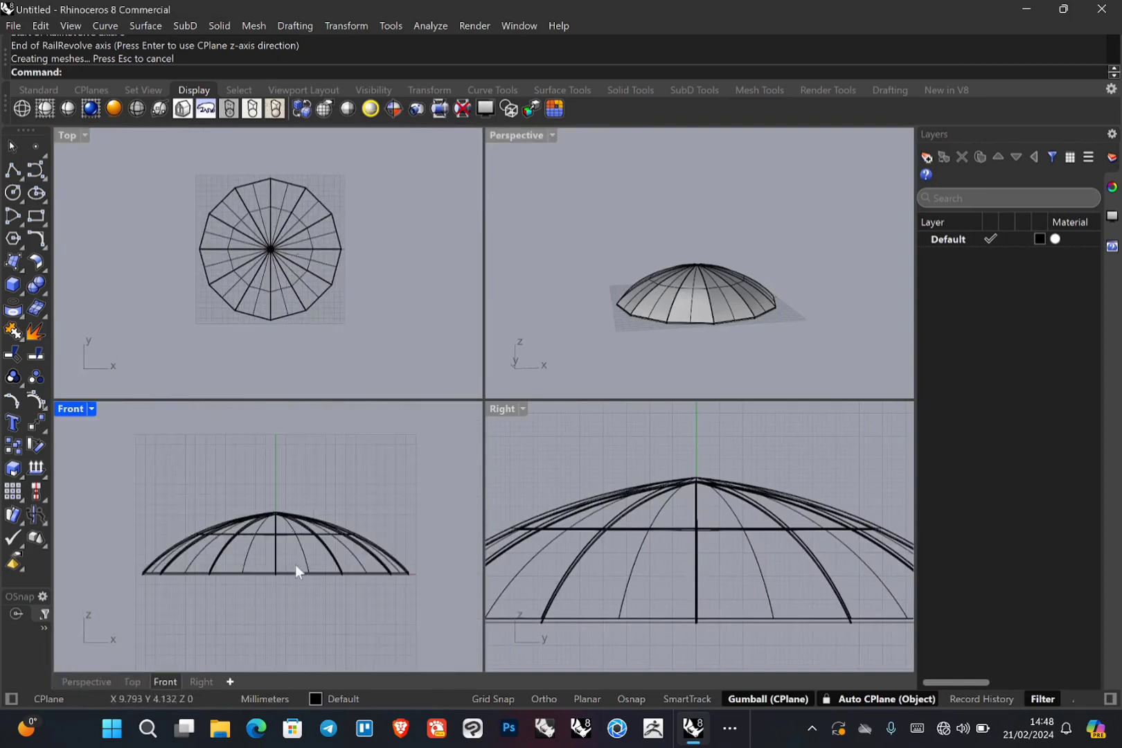
pyautogui.moveTo(296, 564); pyautogui.dragTo(305, 524, button='right')
pyautogui.scroll(-3, 662, 518)
pyautogui.moveTo(662, 518); pyautogui.dragTo(706, 512, button='right')
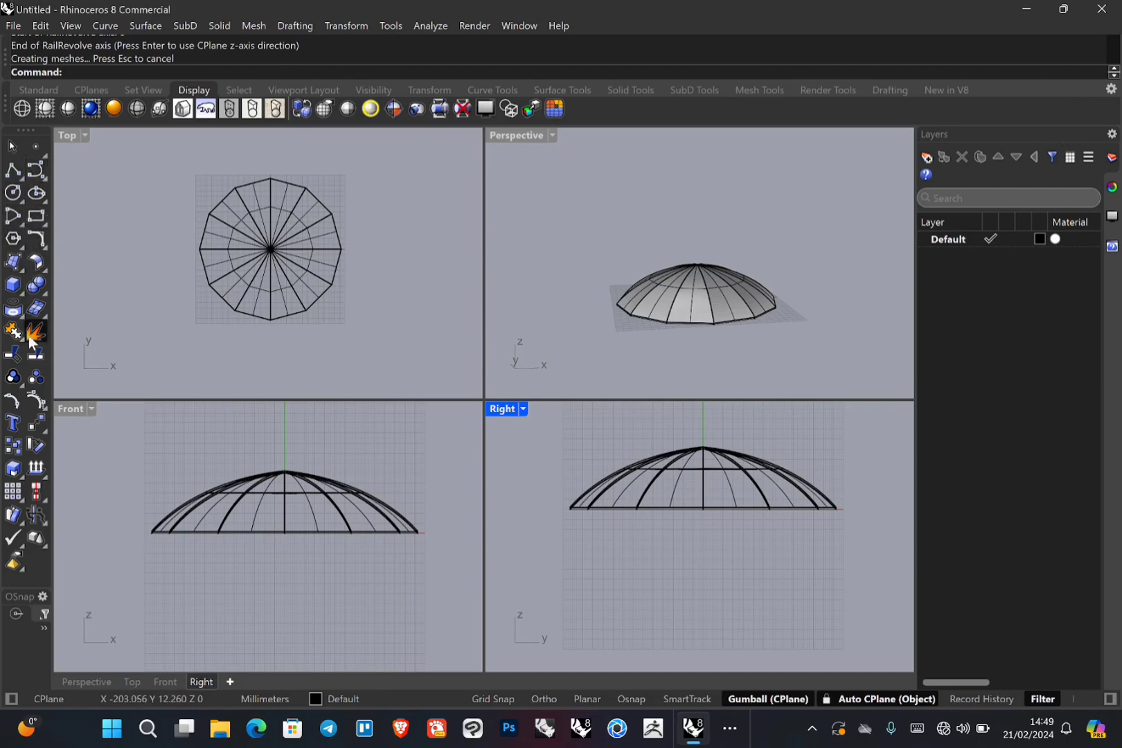
# - Start a Cylinder based at the dome centre with the default 4.043 radius
pyautogui.click(23, 292)
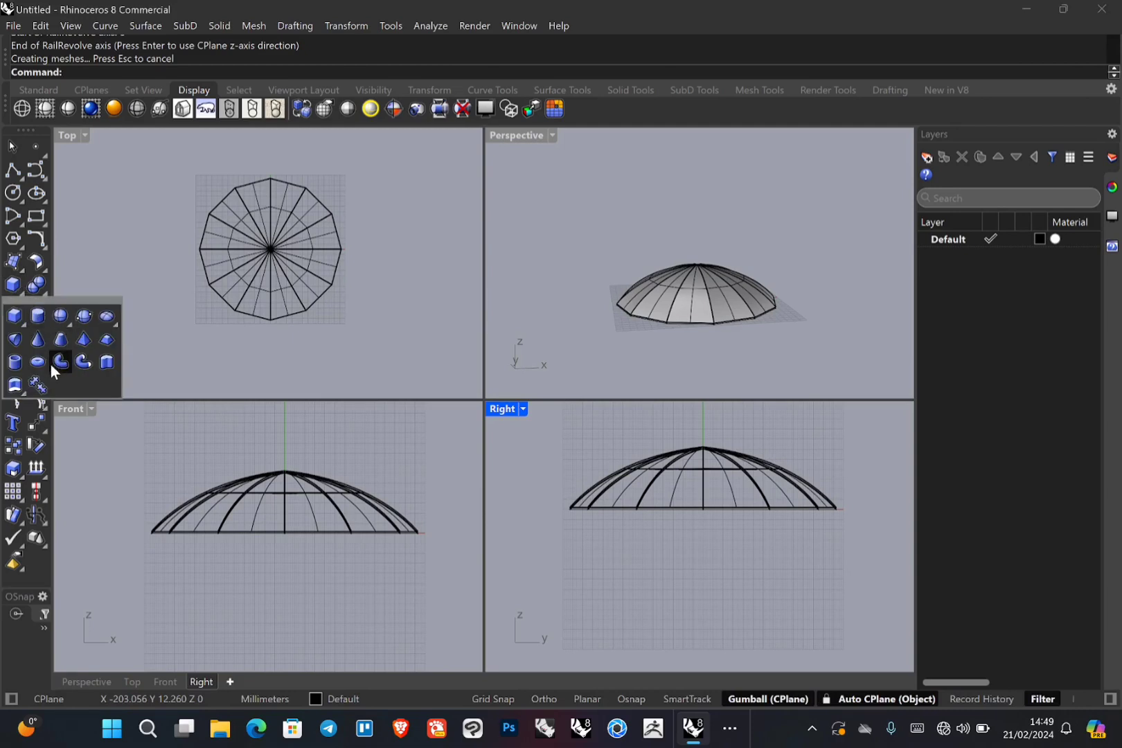
pyautogui.click(37, 316)
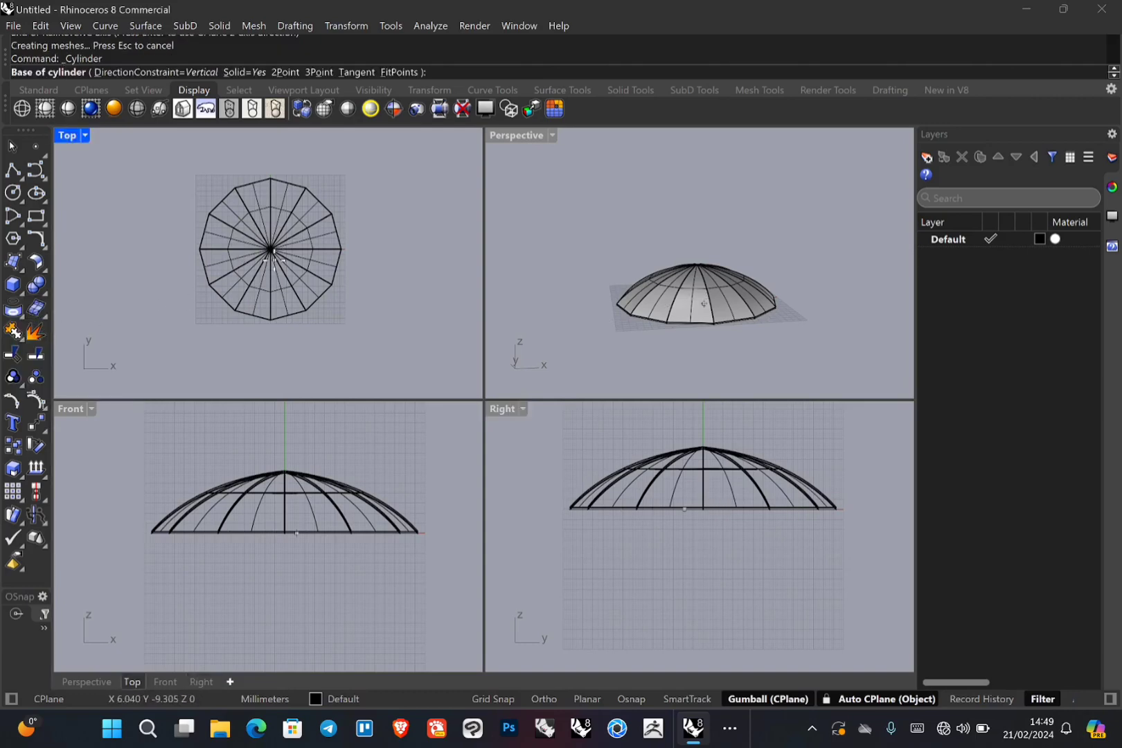
pyautogui.scroll(10, 273, 253)
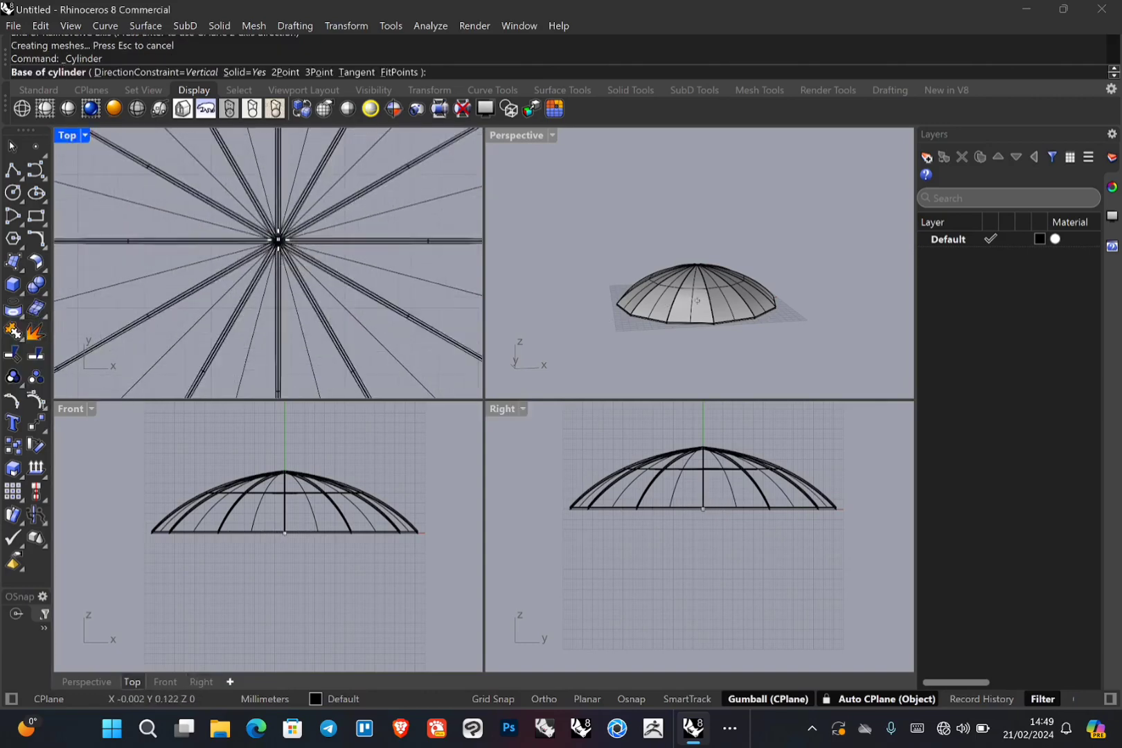
pyautogui.scroll(3, 278, 241)
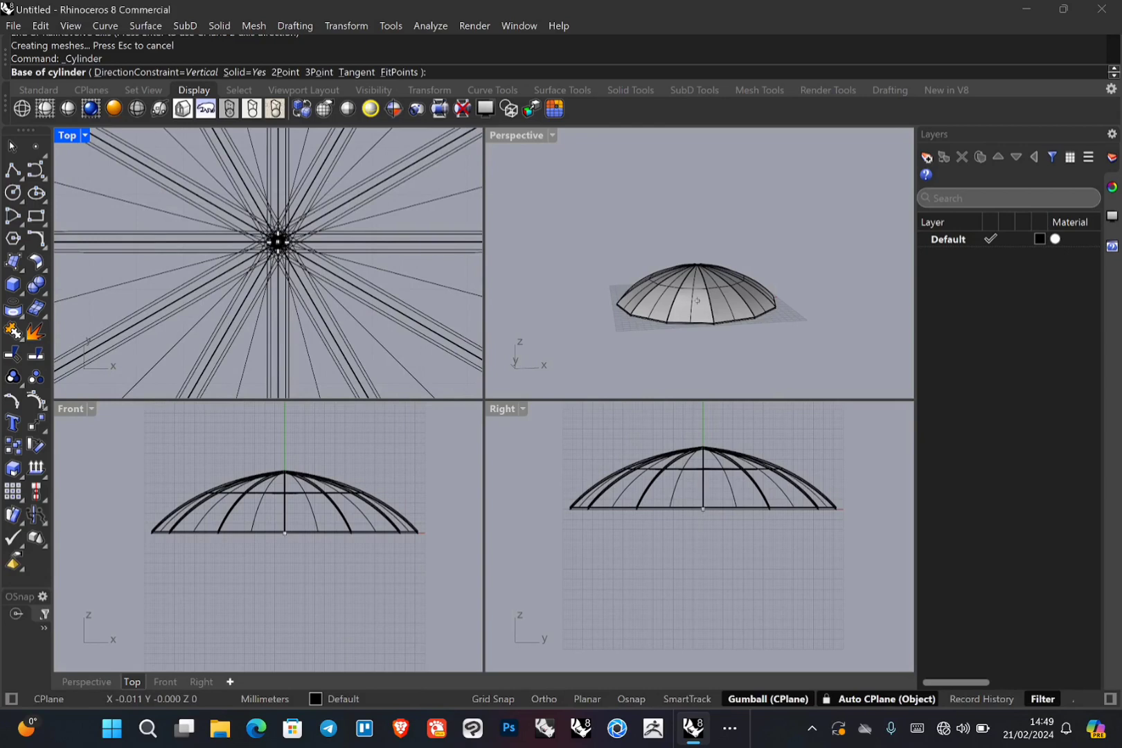
pyautogui.click(278, 241)
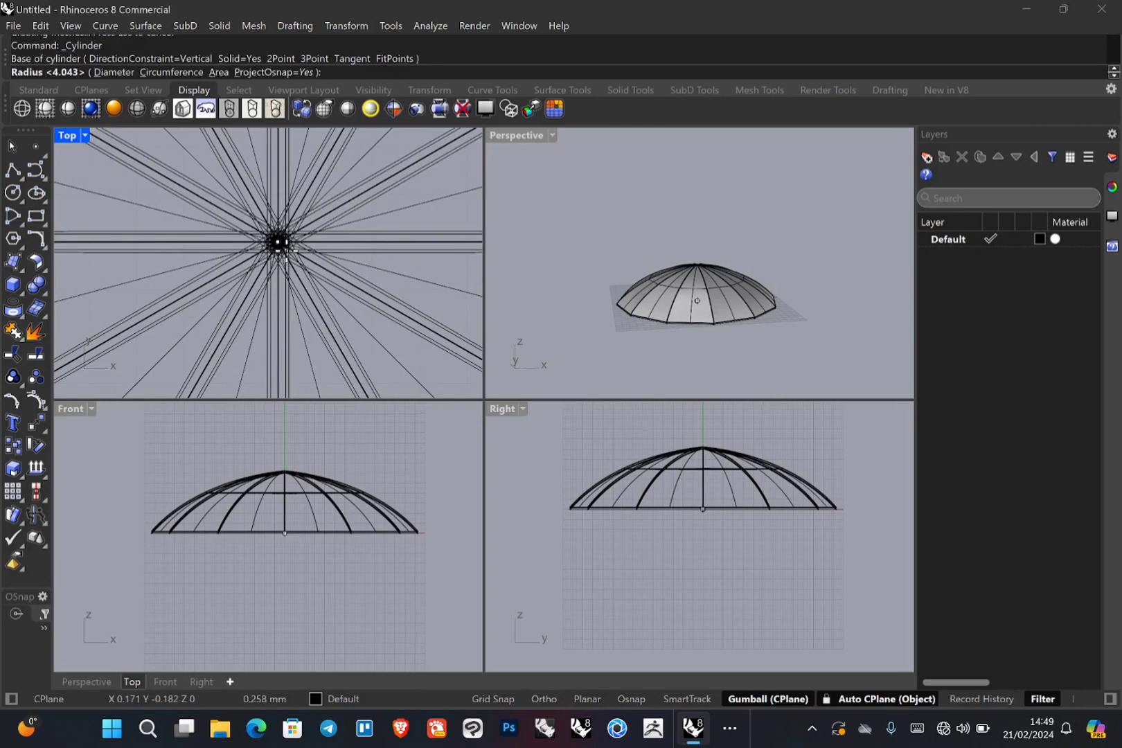
pyautogui.press('Return')
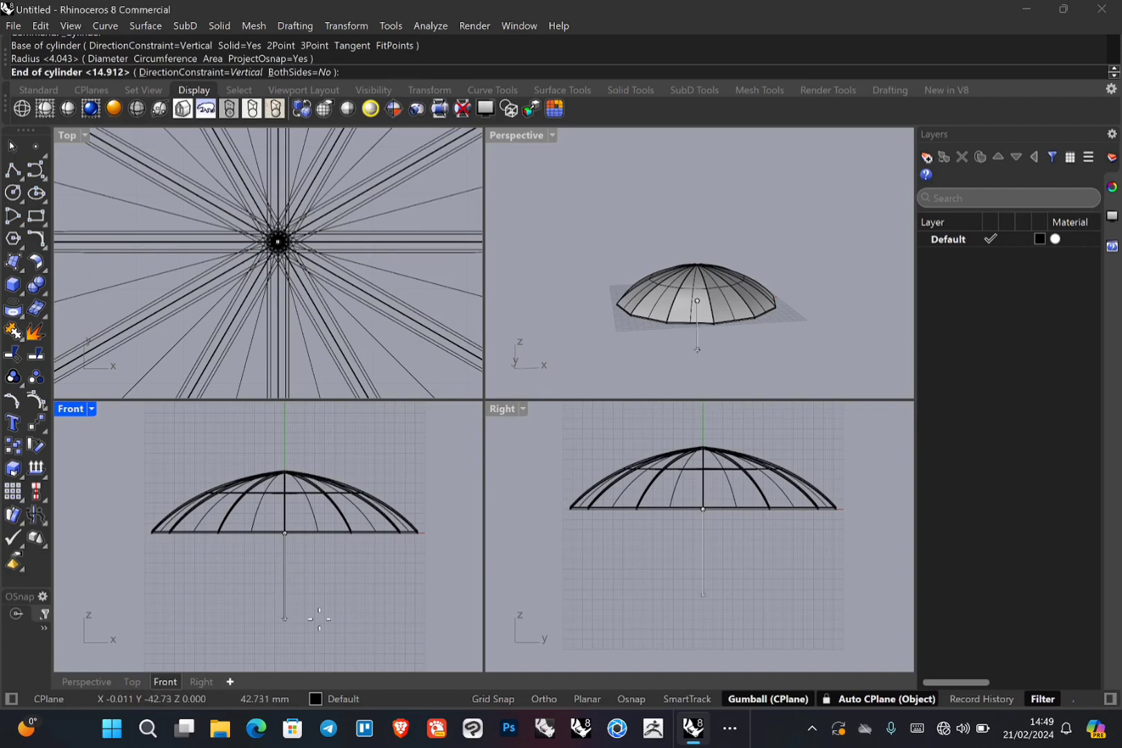
# - Set the shaft's bottom end below the dome in the Front view and select it
pyautogui.moveTo(310, 633); pyautogui.dragTo(285, 567, button='right')
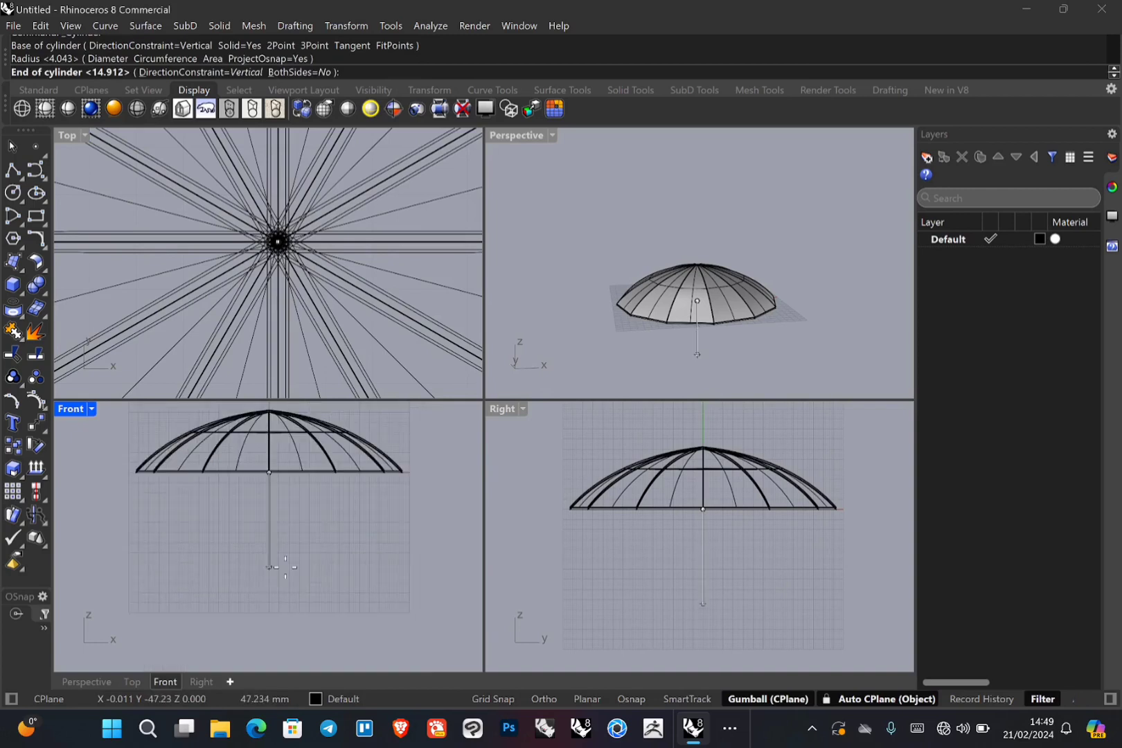
pyautogui.doubleClick(70, 409)
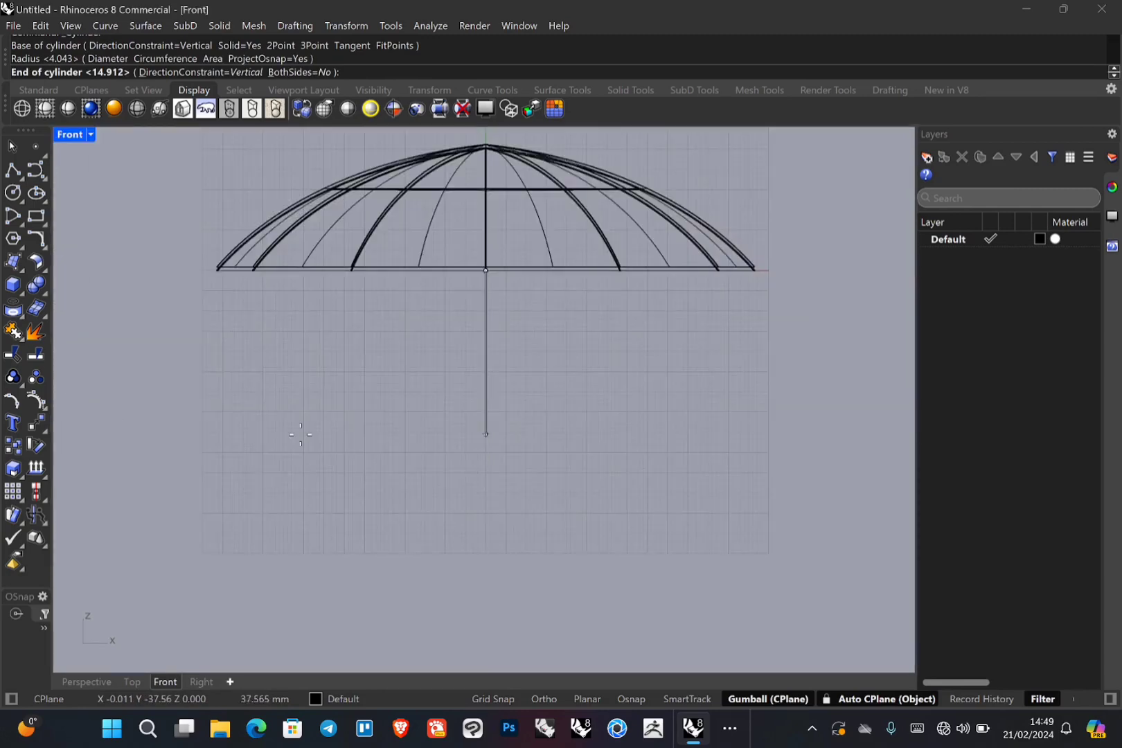
pyautogui.click(505, 555)
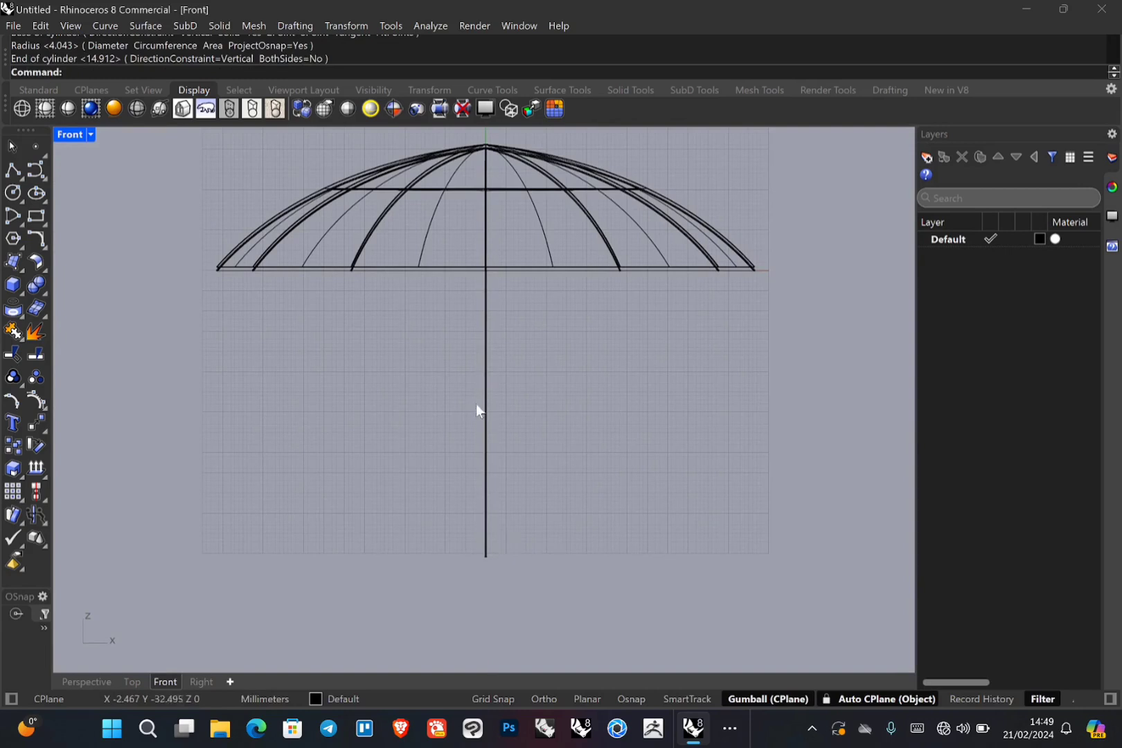
pyautogui.click(488, 425)
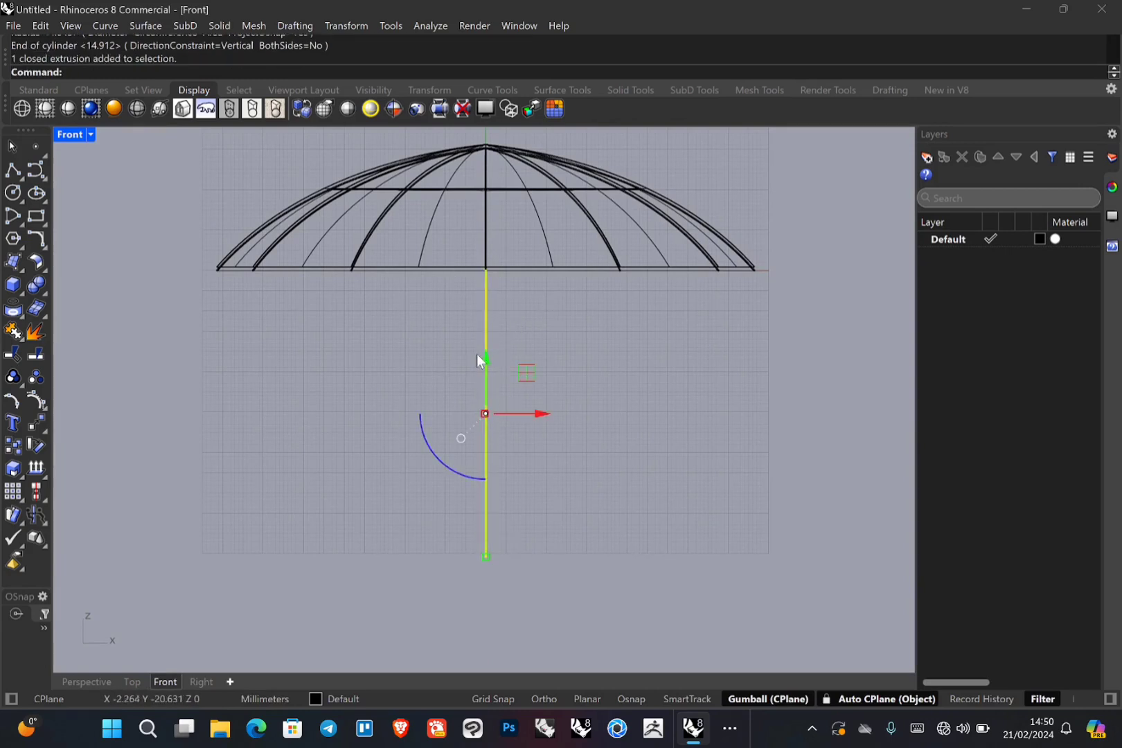
pyautogui.moveTo(484, 353); pyautogui.dragTo(486, 398, button='right')
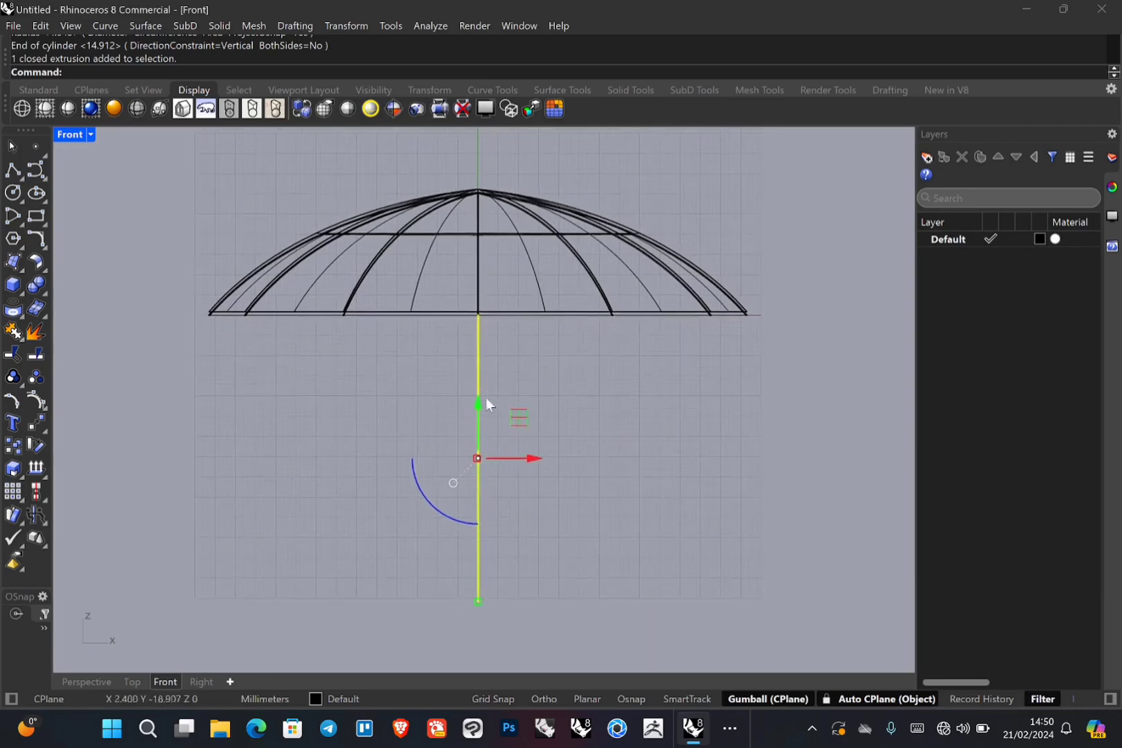
pyautogui.click(477, 400)
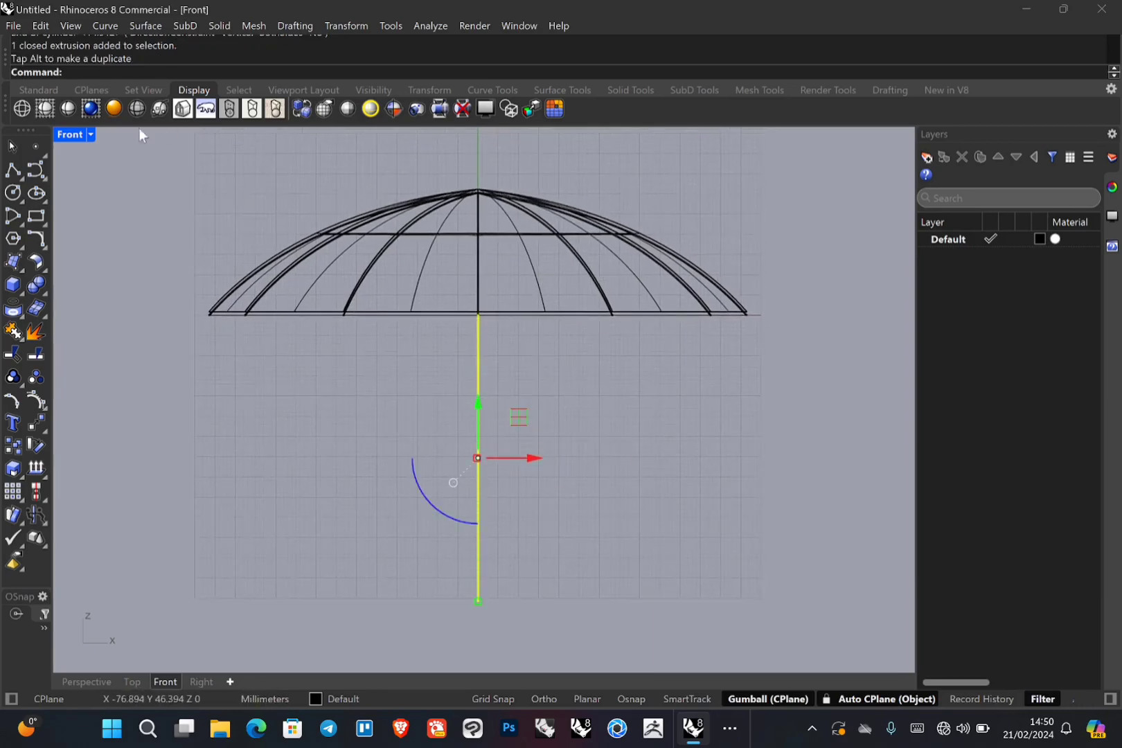
# - Raise the shaft with the gumball up toward the canopy peak
pyautogui.doubleClick(61, 138)
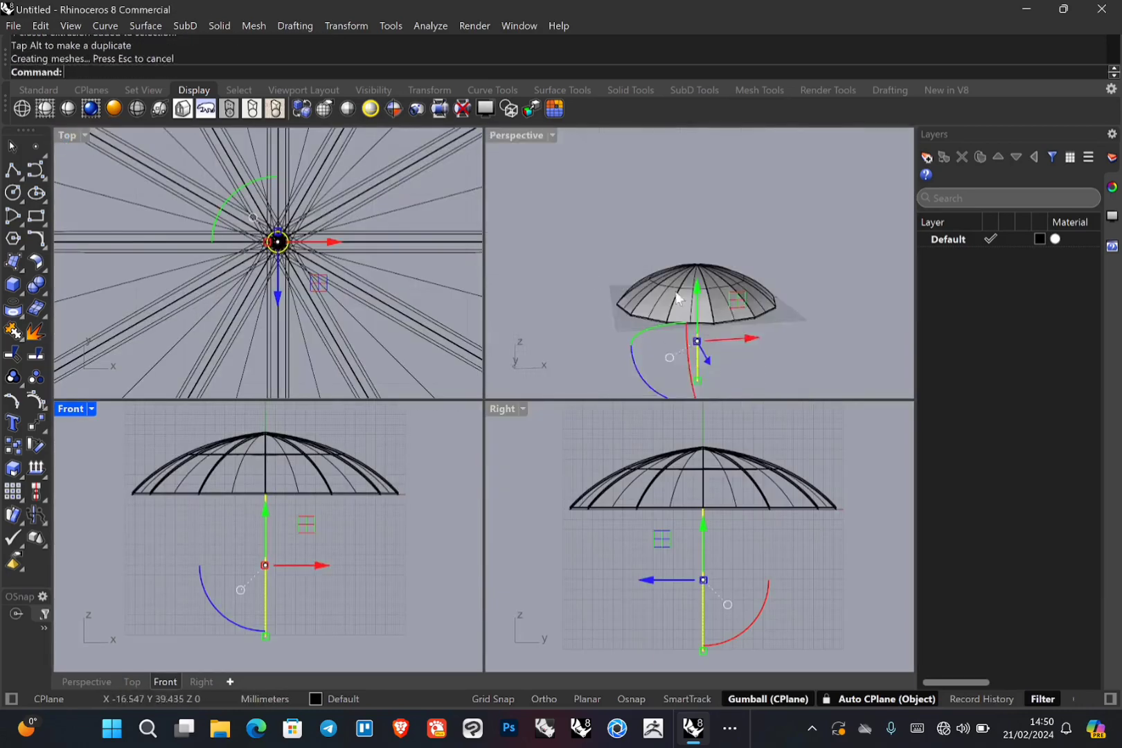
pyautogui.moveTo(680, 298)
pyautogui.mouseDown(button='right')
pyautogui.moveTo(705, 355)
pyautogui.moveTo(677, 294)
pyautogui.mouseUp(button='right')
pyautogui.press('Escape')
pyautogui.scroll(5, 679, 269)
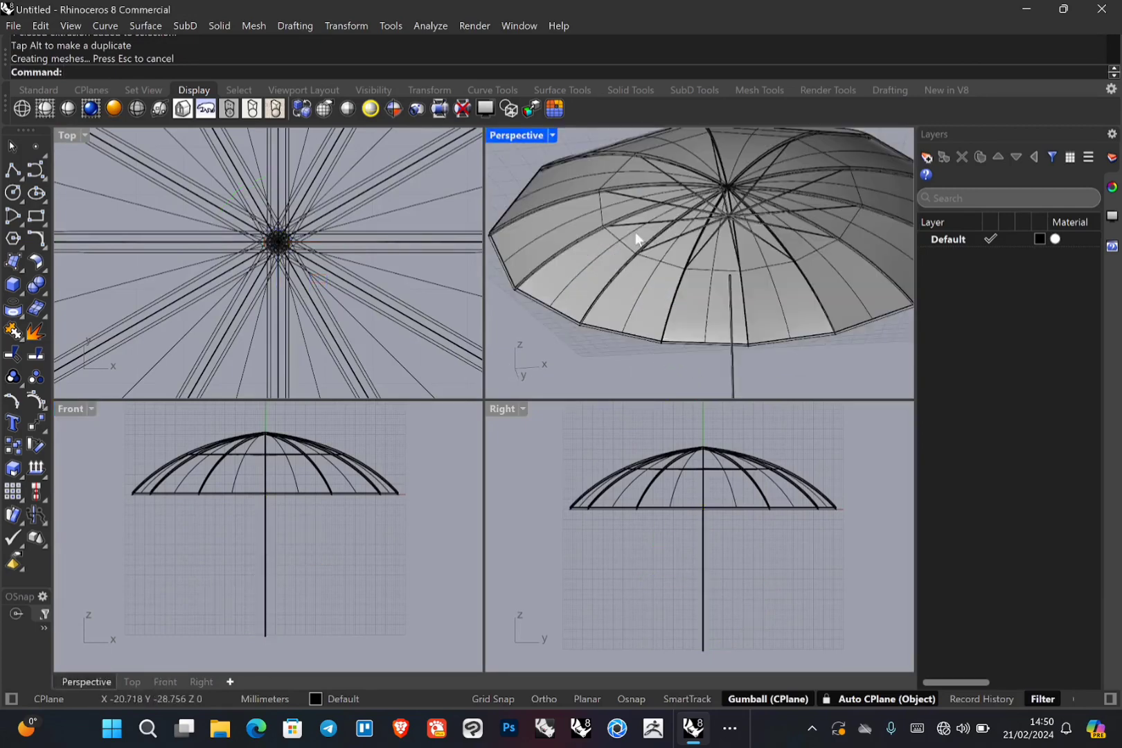
pyautogui.click(733, 364)
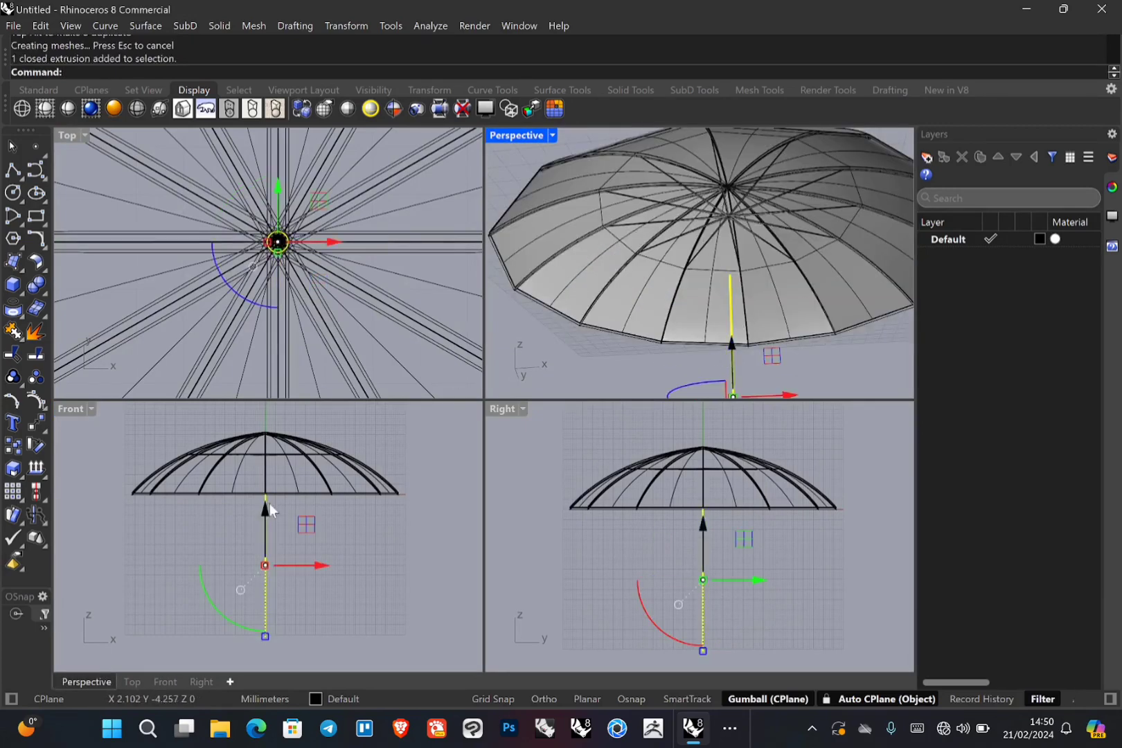
pyautogui.moveTo(266, 508)
pyautogui.mouseDown()
pyautogui.moveTo(270, 455)
pyautogui.moveTo(267, 504)
pyautogui.mouseUp()
# - Stretch the shaft longer downward and move it down 11.665 mm
pyautogui.scroll(-3, 762, 291)
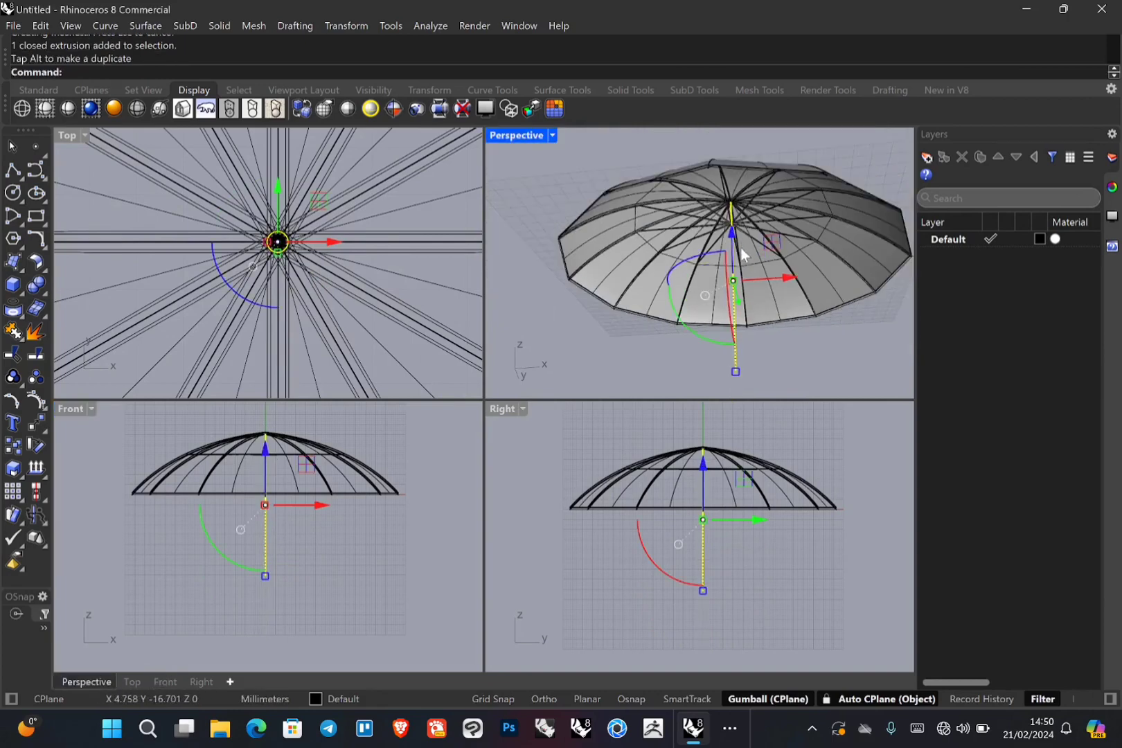
pyautogui.click(796, 362)
pyautogui.scroll(6, 741, 304)
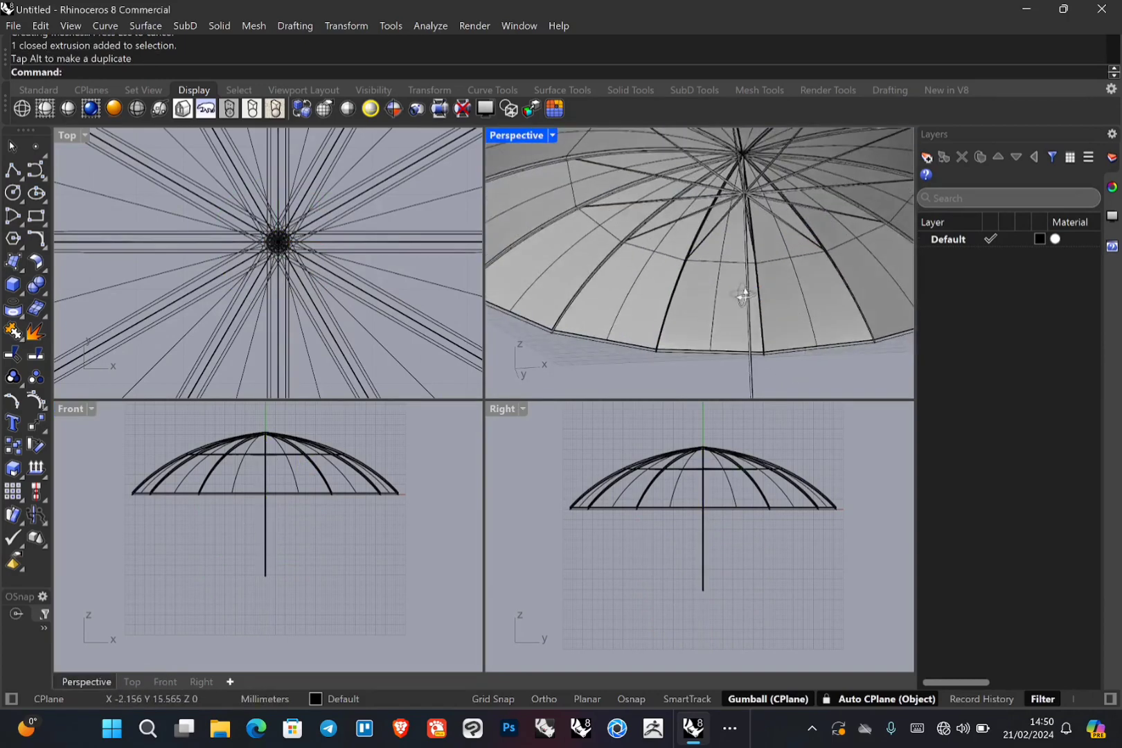
pyautogui.scroll(-3, 728, 270)
pyautogui.click(263, 526)
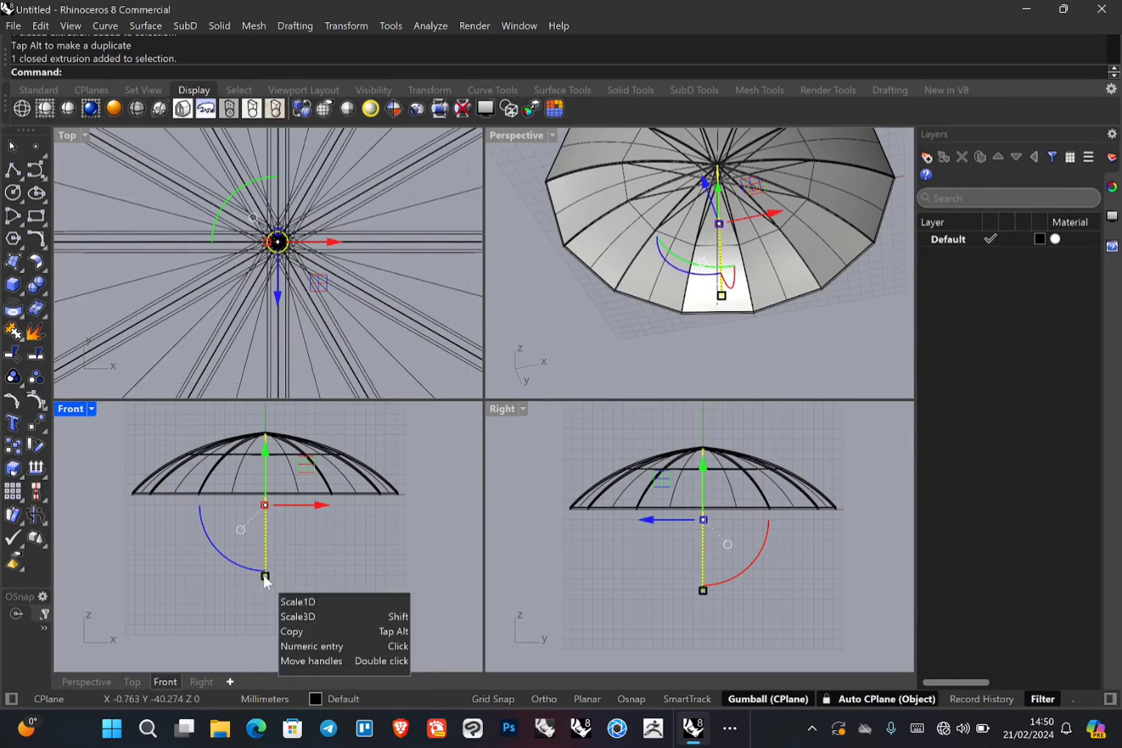
pyautogui.moveTo(263, 575)
pyautogui.mouseDown()
pyautogui.moveTo(268, 614)
pyautogui.moveTo(290, 631)
pyautogui.moveTo(344, 636)
pyautogui.moveTo(255, 618)
pyautogui.moveTo(265, 631)
pyautogui.moveTo(260, 599)
pyautogui.mouseUp()
pyautogui.moveTo(266, 465); pyautogui.dragTo(266, 480)
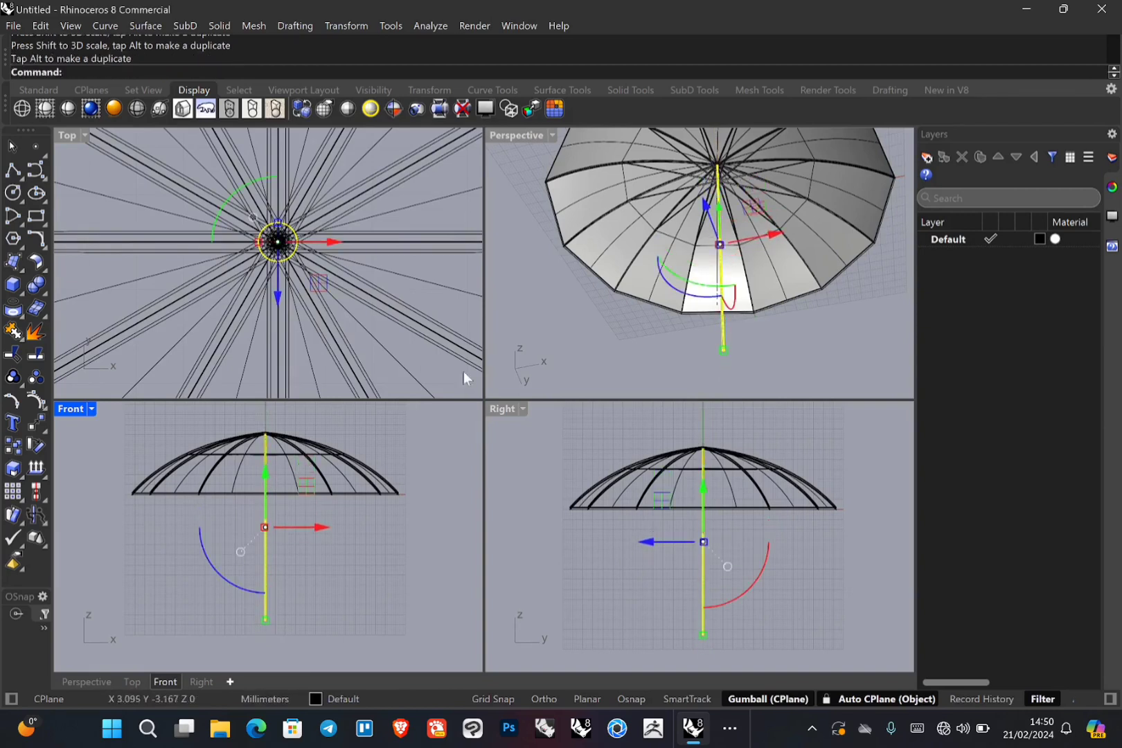
# - Deselect the shaft and orbit to view the umbrella from above
pyautogui.click(804, 309)
pyautogui.moveTo(796, 276); pyautogui.dragTo(708, 285, button='right')
pyautogui.scroll(-4, 748, 319)
pyautogui.scroll(3, 659, 368)
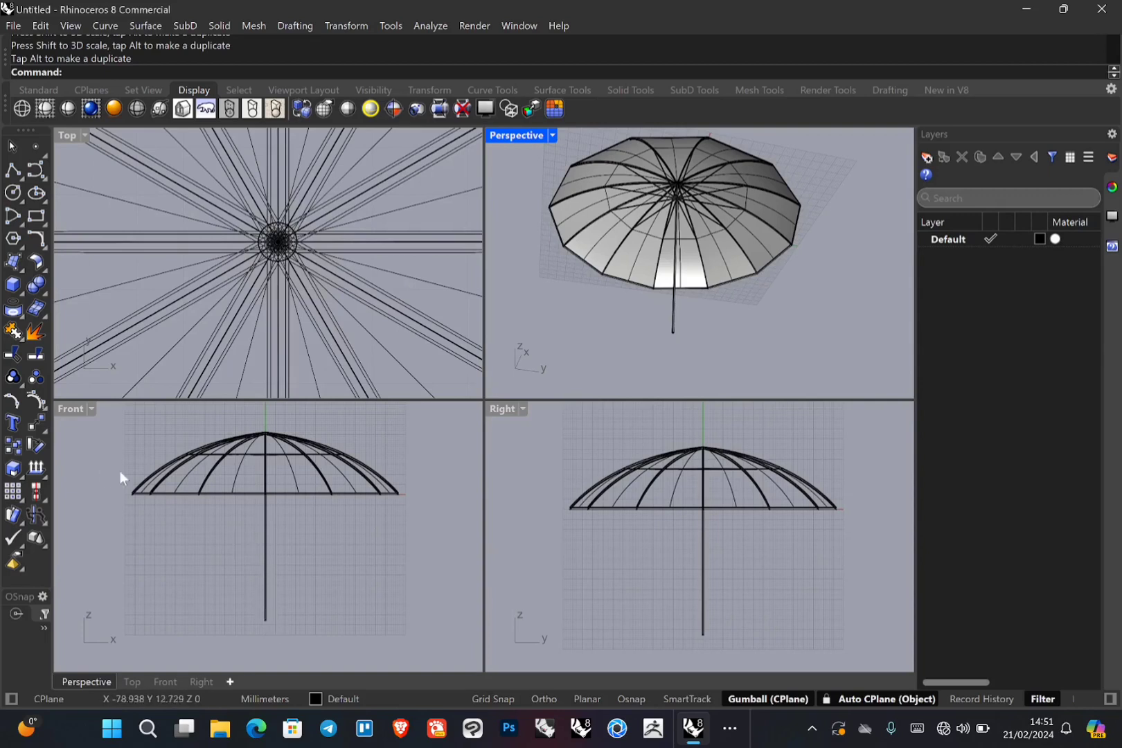
# - Draw a J-shaped control-point hook curve around the shaft's bottom in the Front view
pyautogui.moveTo(265, 602); pyautogui.dragTo(201, 525, button='right')
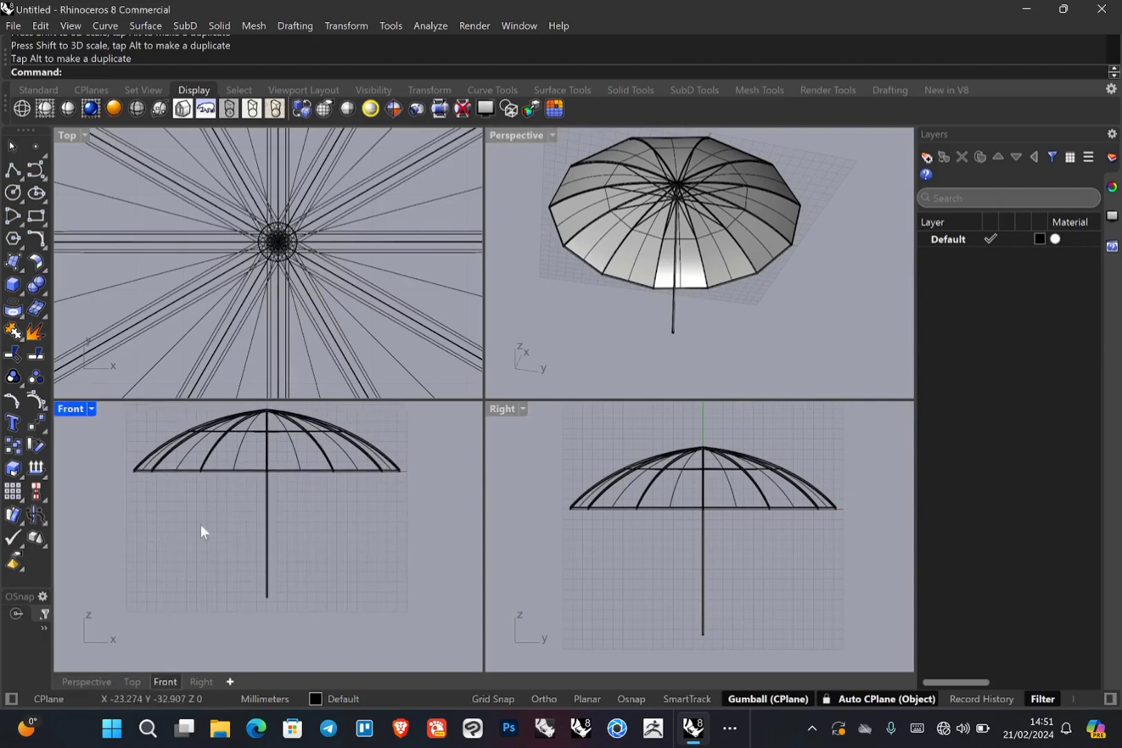
pyautogui.doubleClick(72, 409)
pyautogui.moveTo(484, 493); pyautogui.dragTo(408, 483, button='right')
pyautogui.scroll(2, 350, 444)
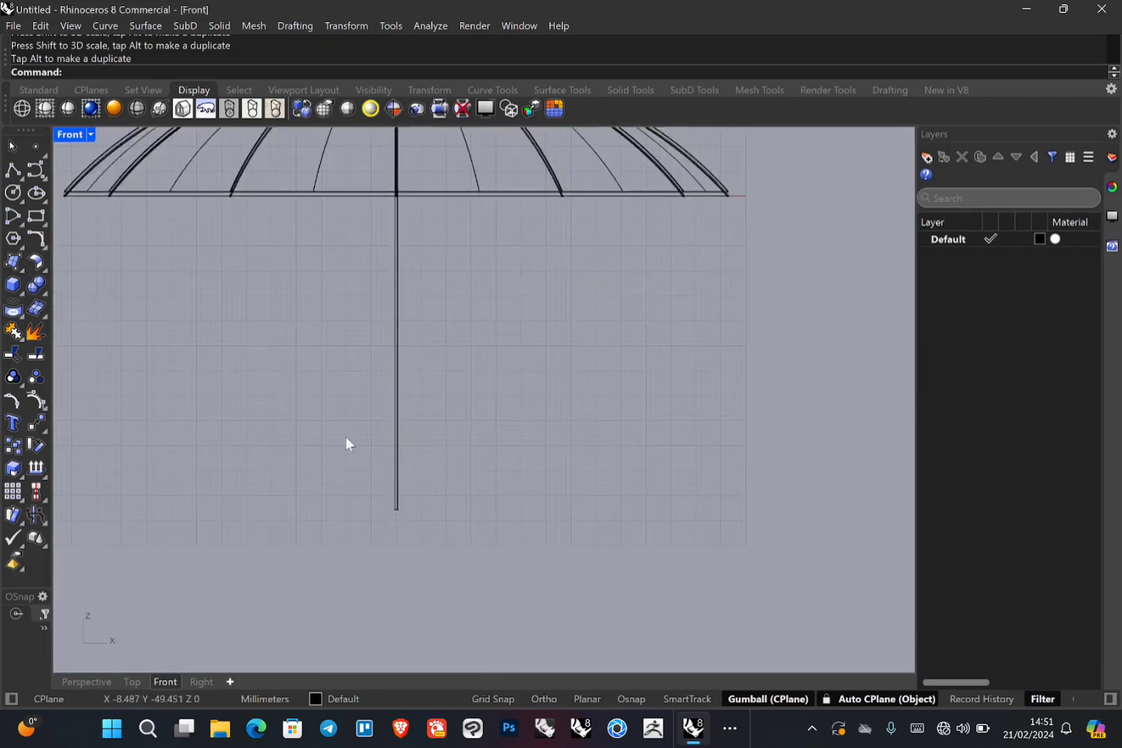
pyautogui.click(36, 165)
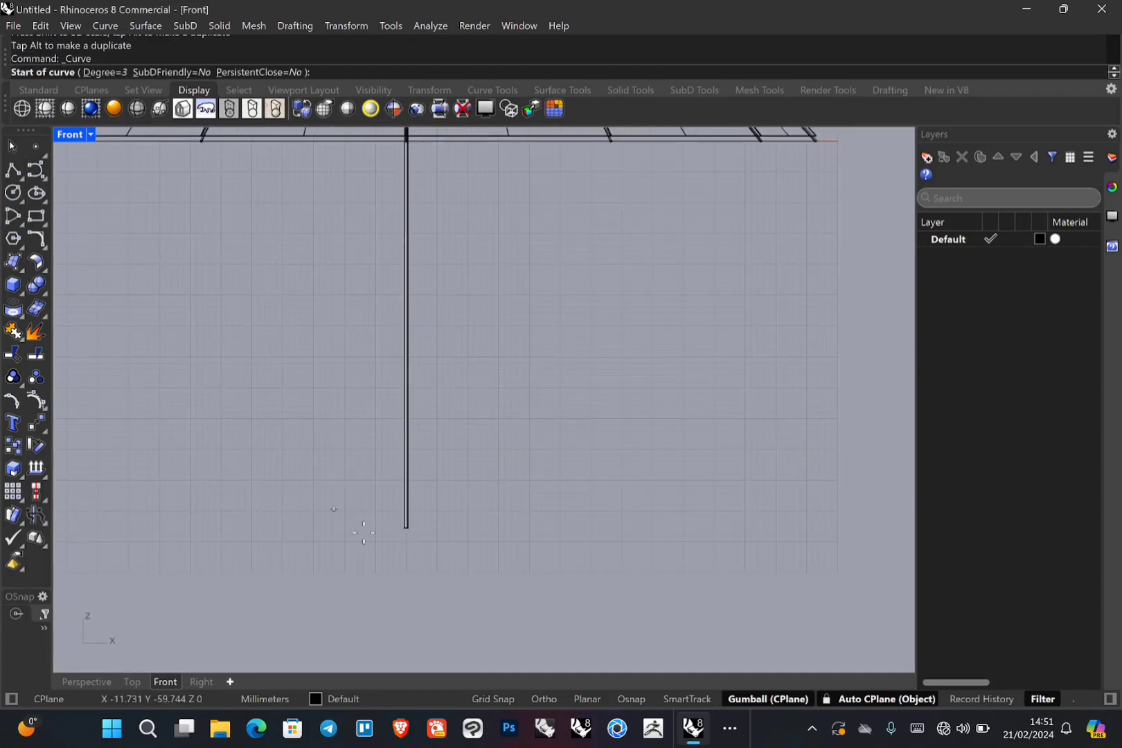
pyautogui.click(406, 478)
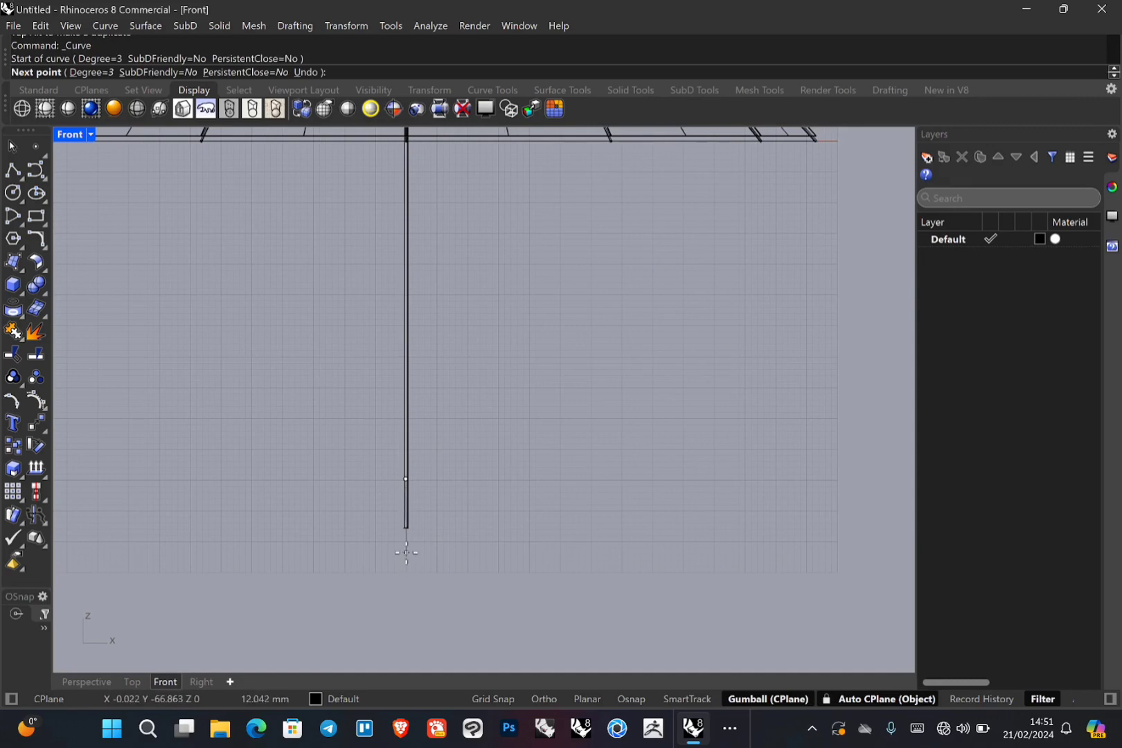
pyautogui.click(405, 551)
pyautogui.click(405, 556)
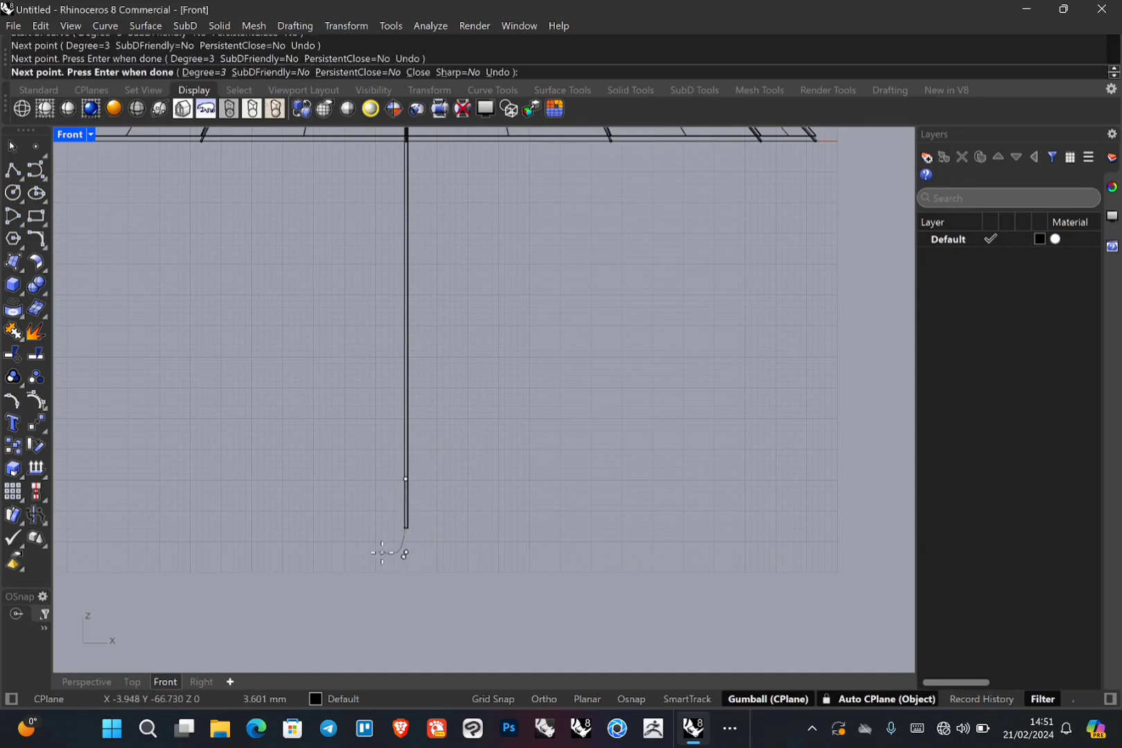
pyautogui.click(381, 554)
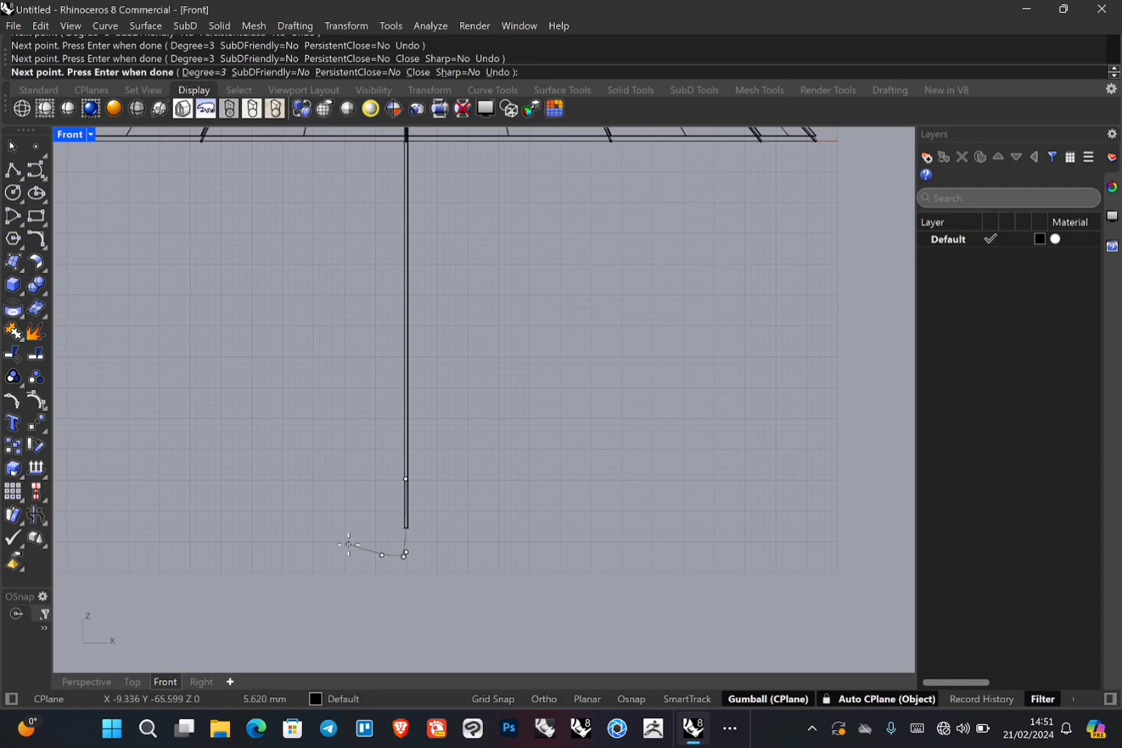
pyautogui.click(348, 543)
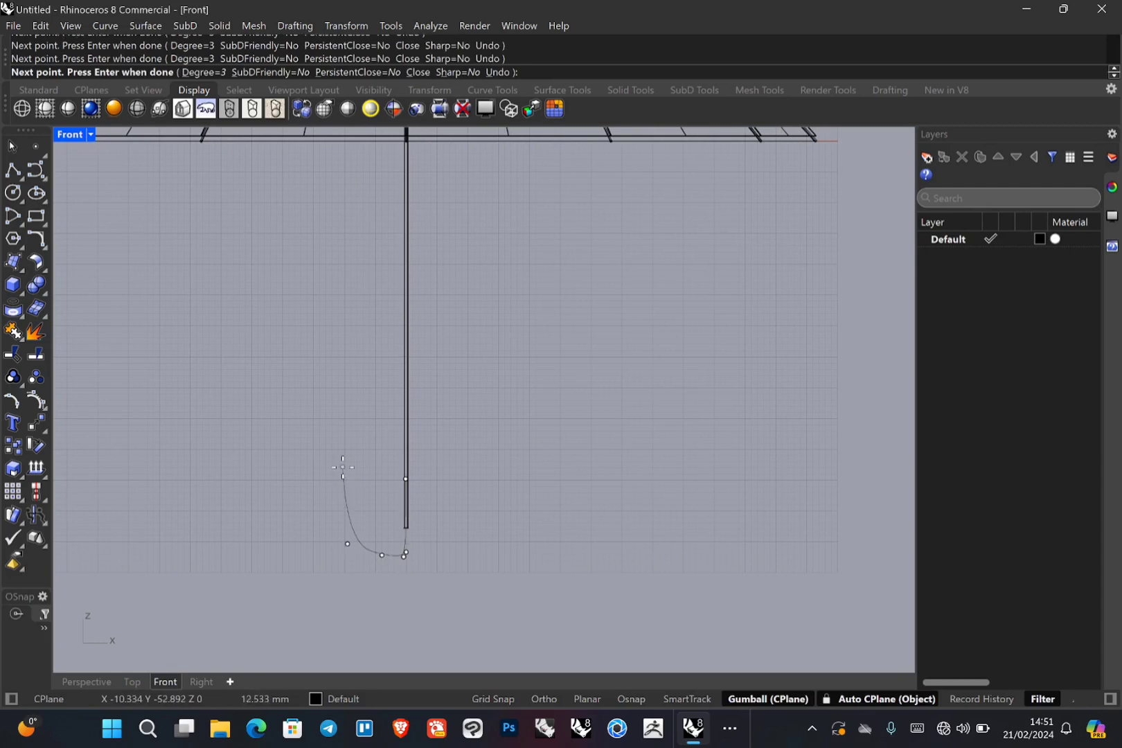
pyautogui.click(342, 467)
pyautogui.press('Return')
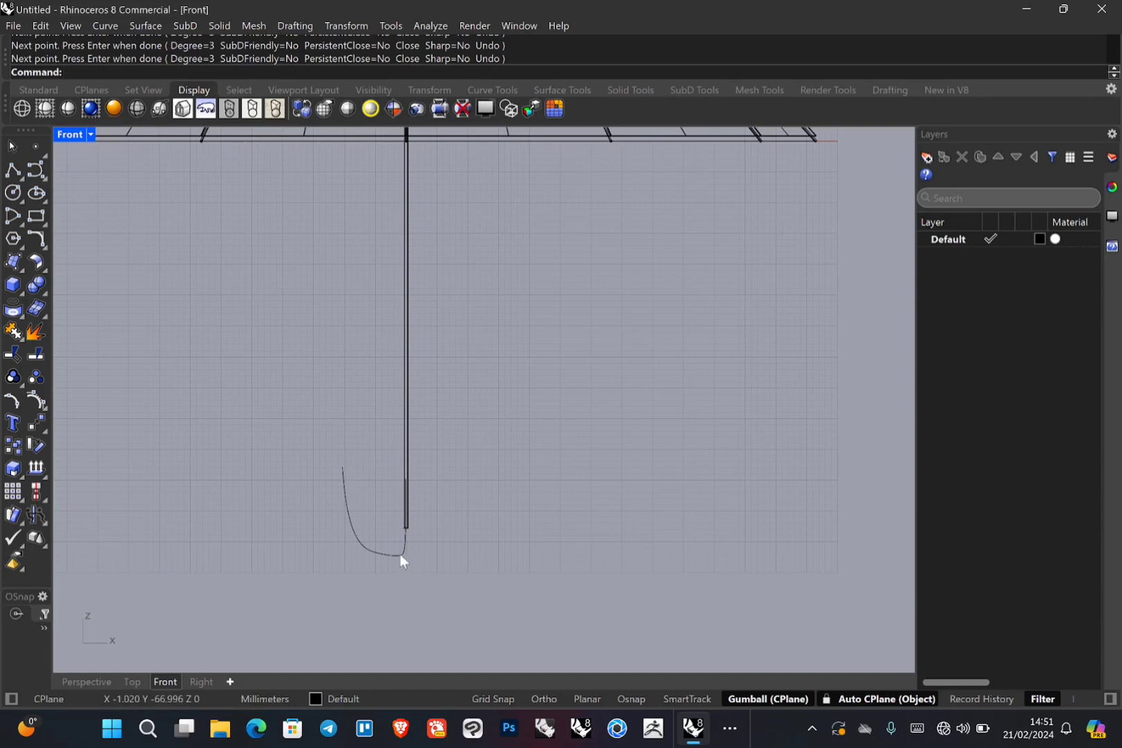
# - Move the hook curve's lower control point so it meets the shaft's bottom end
pyautogui.click(399, 555)
pyautogui.moveTo(406, 552); pyautogui.dragTo(388, 554)
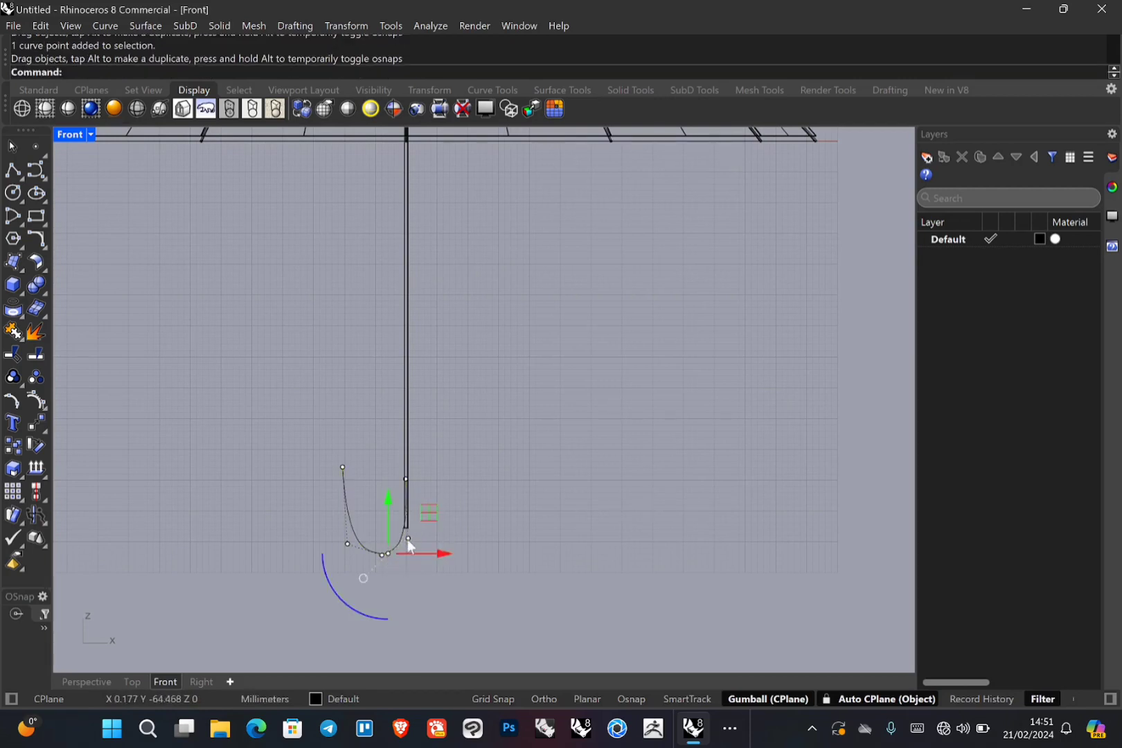
pyautogui.moveTo(425, 516); pyautogui.dragTo(426, 518)
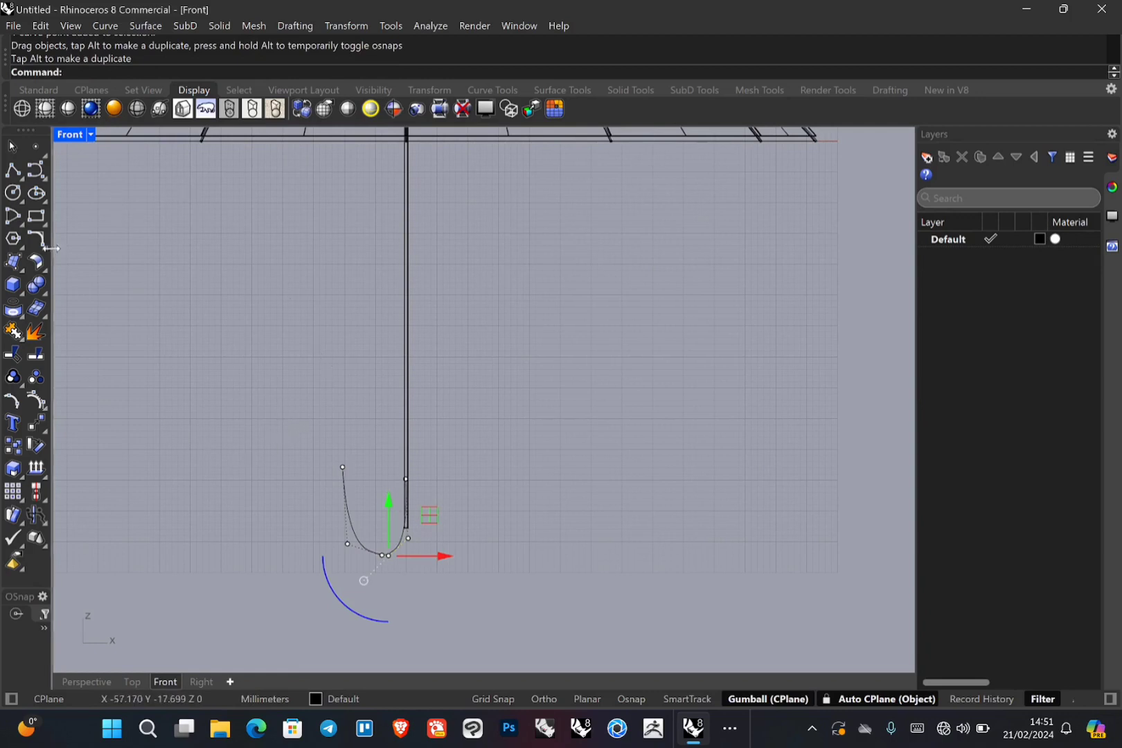
pyautogui.scroll(-5, 268, 320)
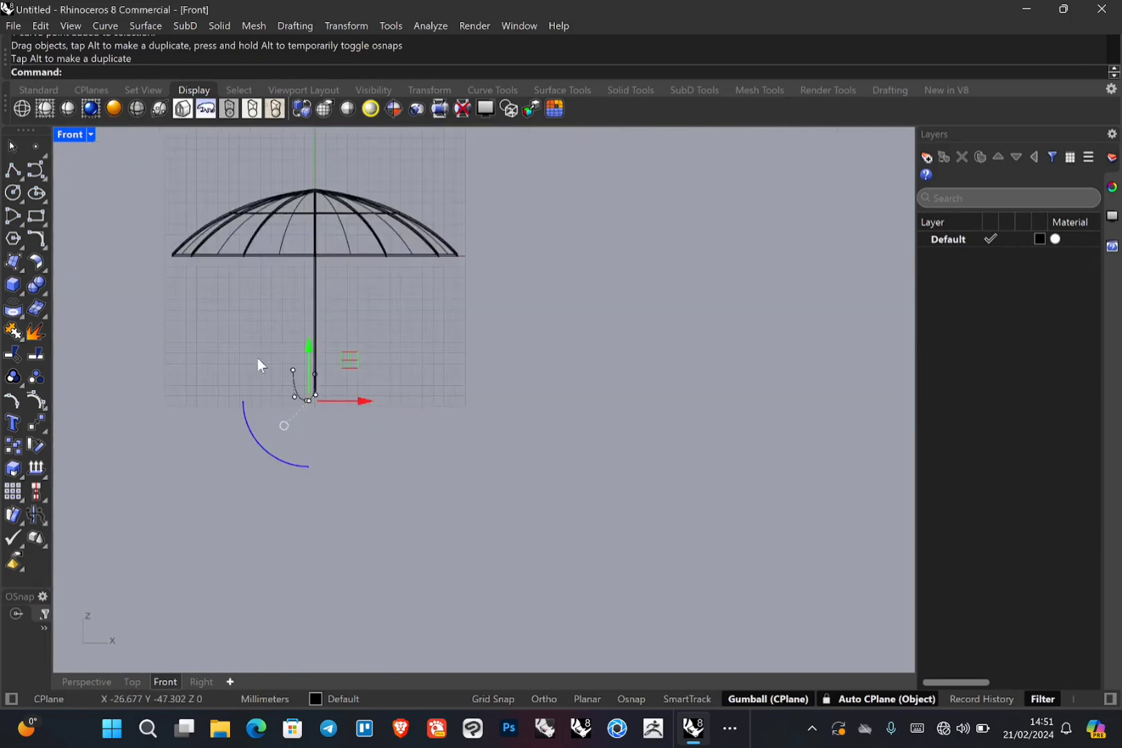
pyautogui.scroll(4, 237, 355)
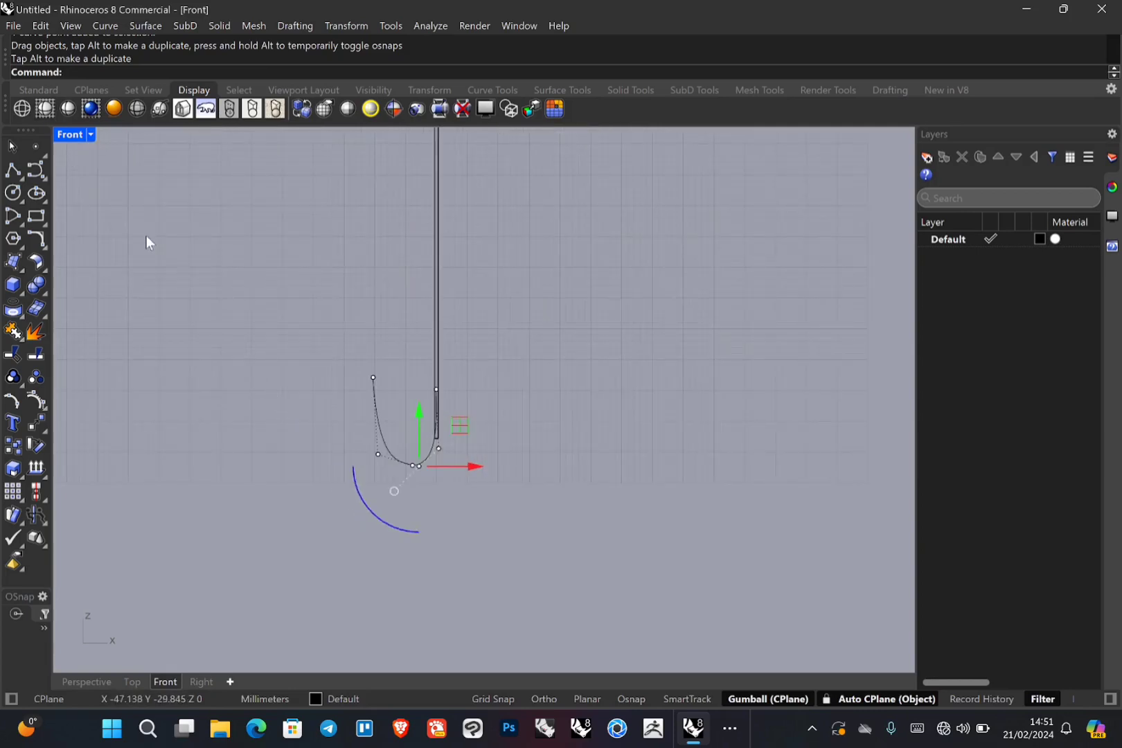
# - Pipe the J-hook curve into a round handle, from the shaft end to the hook tip
pyautogui.write('Pipe')
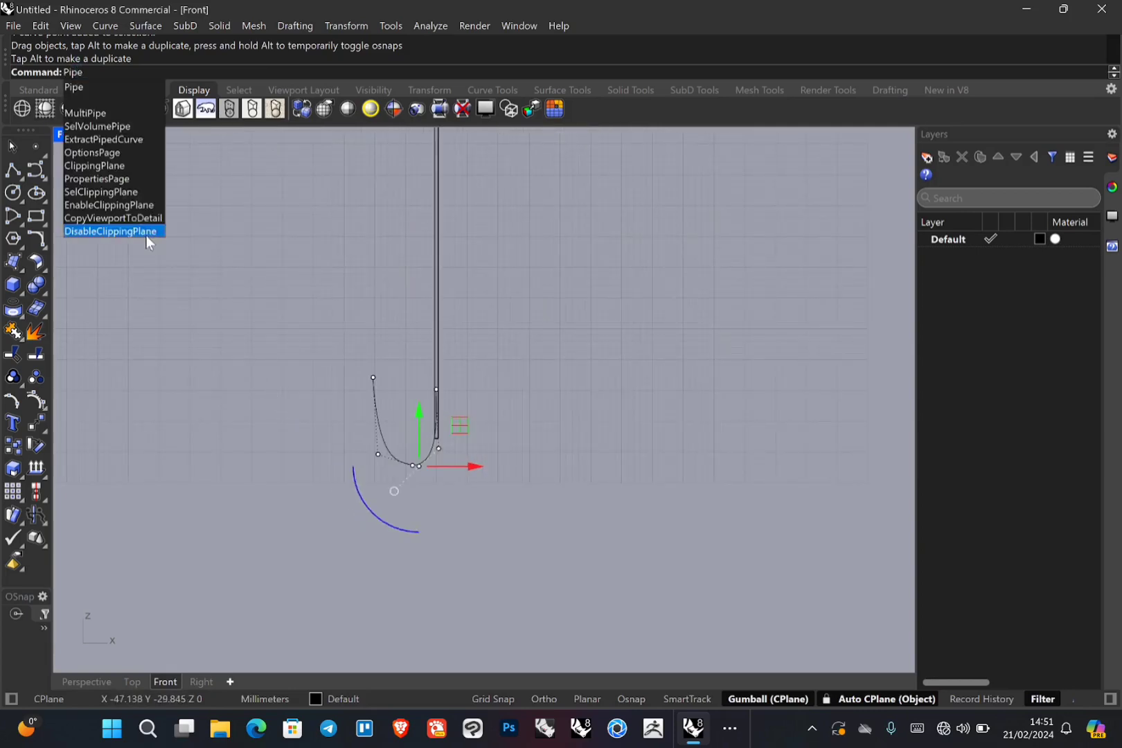
pyautogui.press('Return')
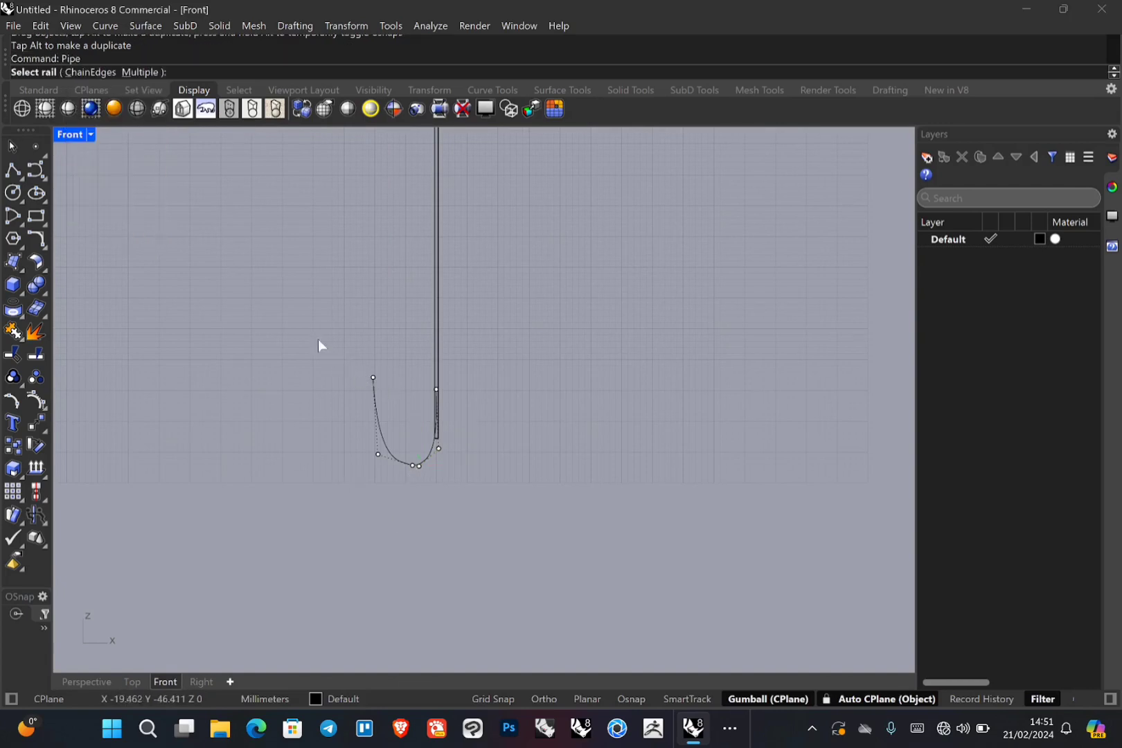
pyautogui.press('Escape')
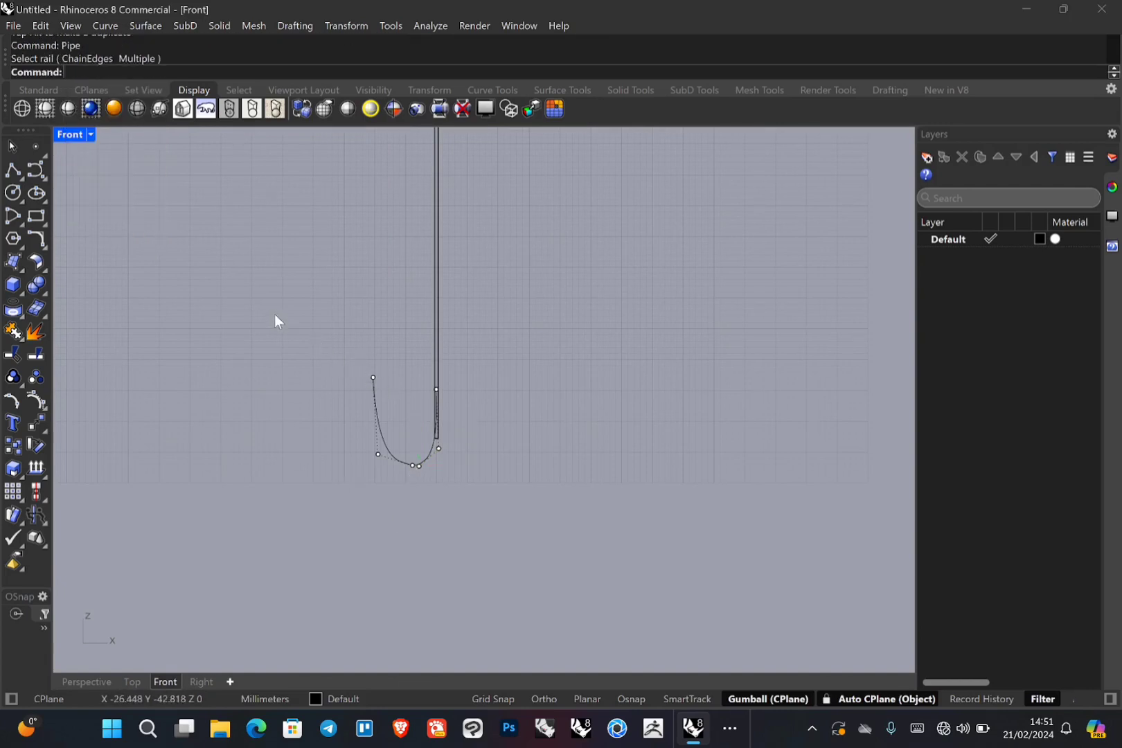
pyautogui.write('Pipe')
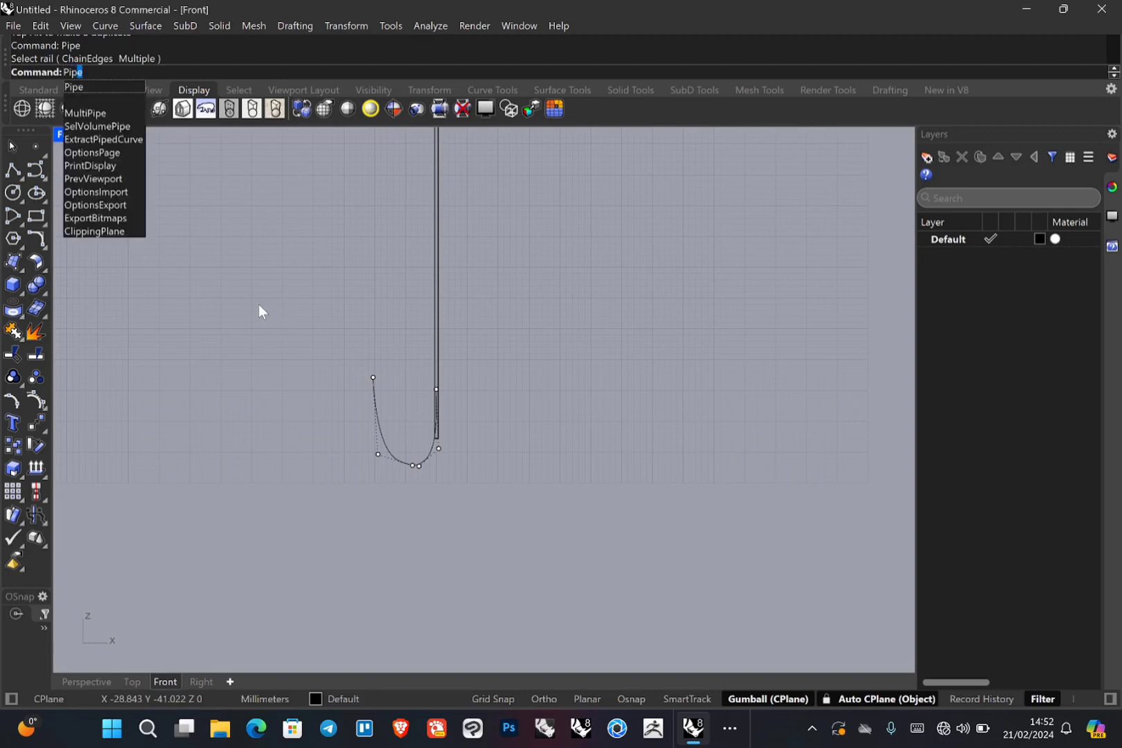
pyautogui.press('Return')
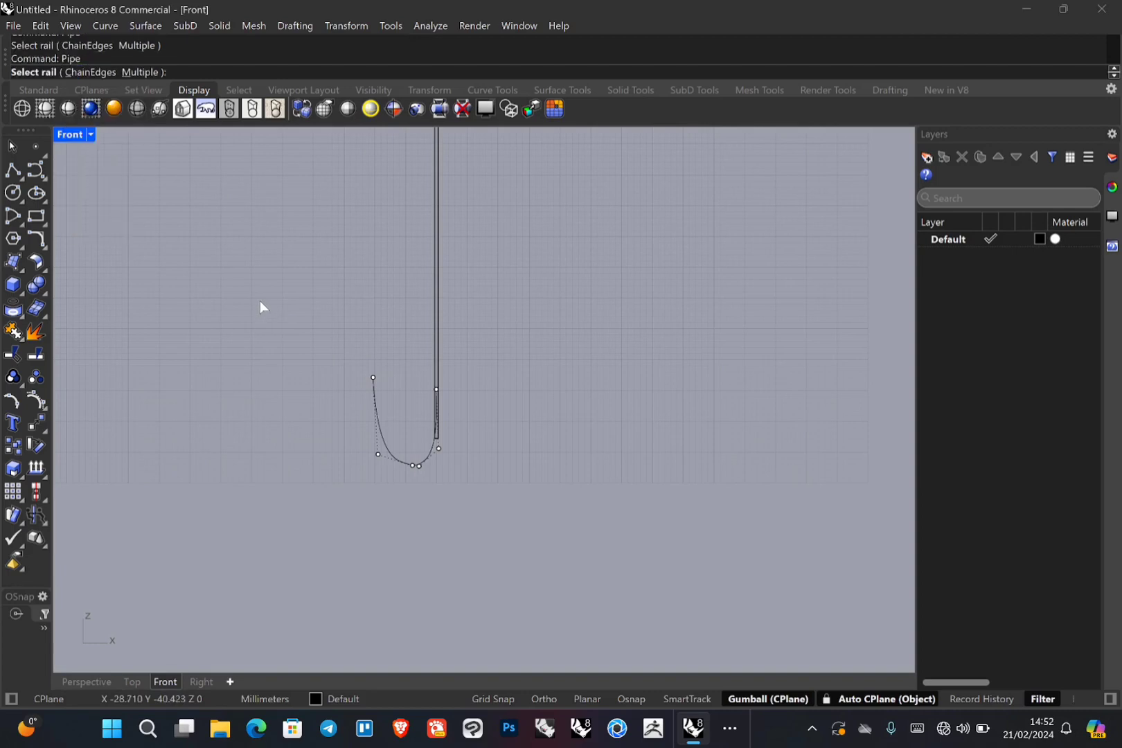
pyautogui.click(381, 430)
pyautogui.scroll(4, 447, 391)
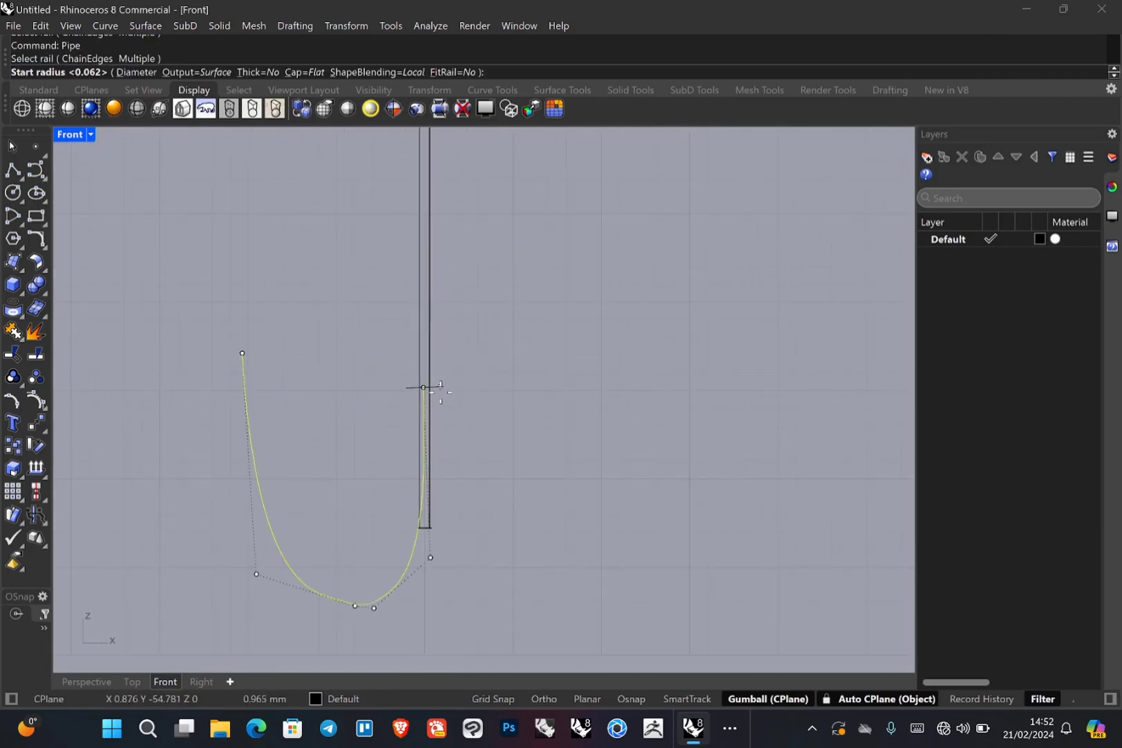
pyautogui.click(440, 386)
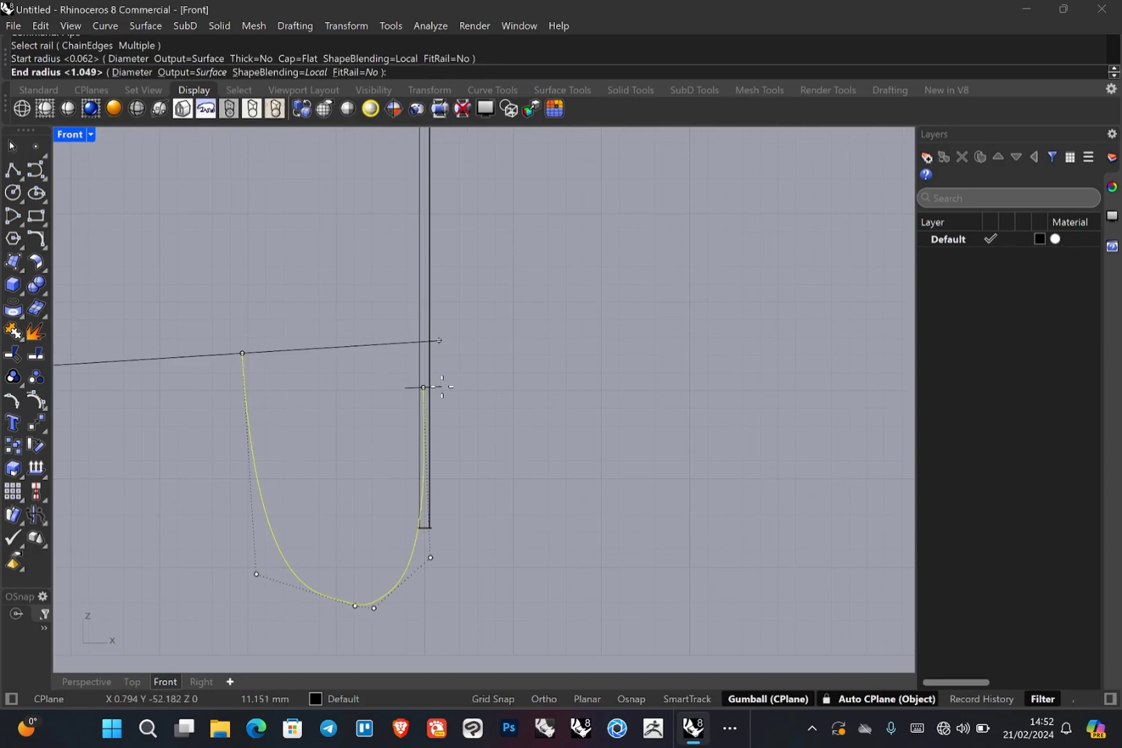
pyautogui.click(261, 352)
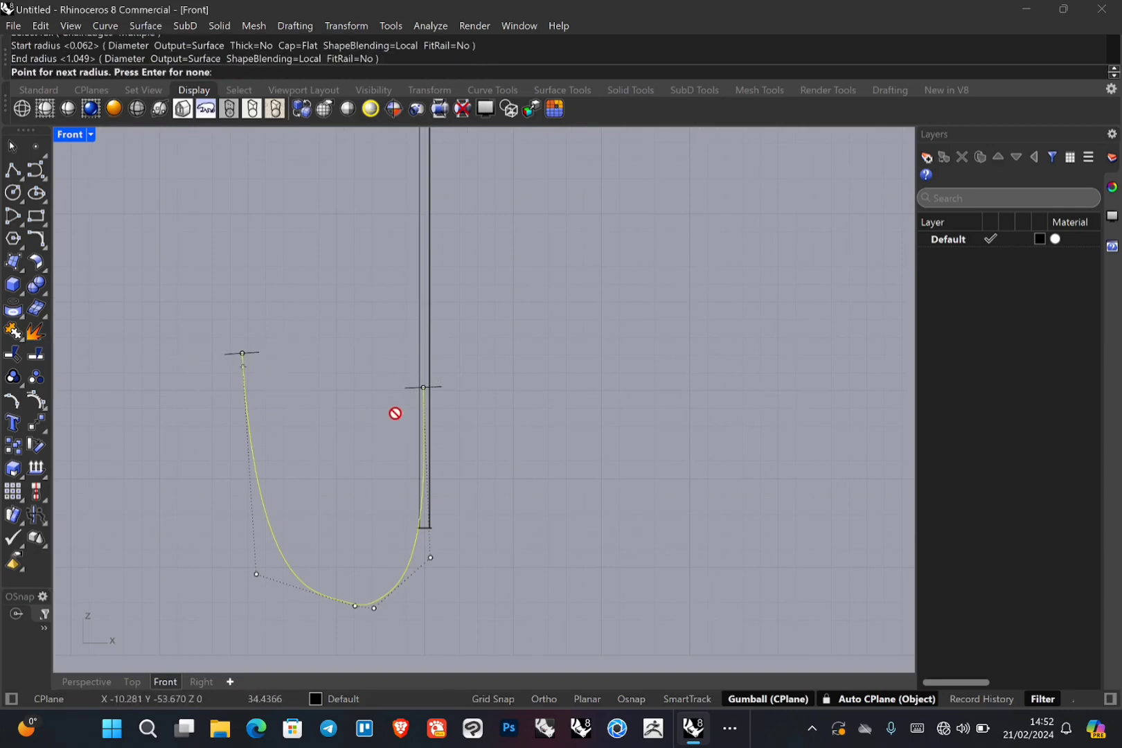
pyautogui.press('Return')
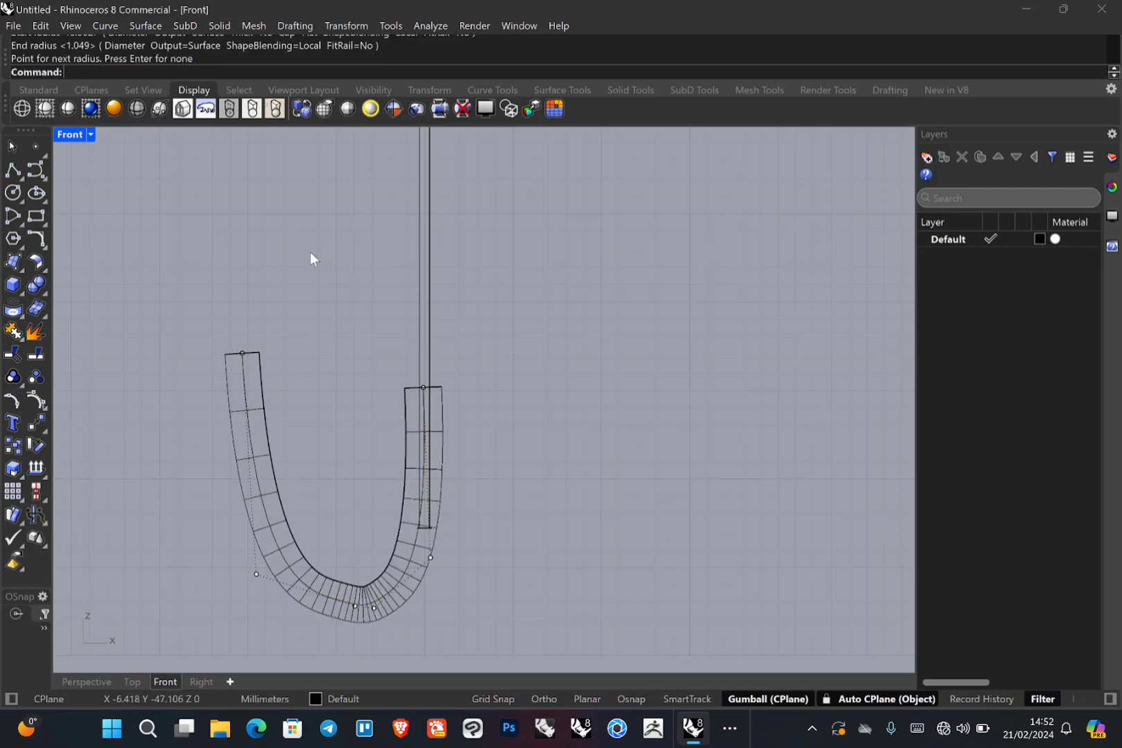
pyautogui.doubleClick(69, 134)
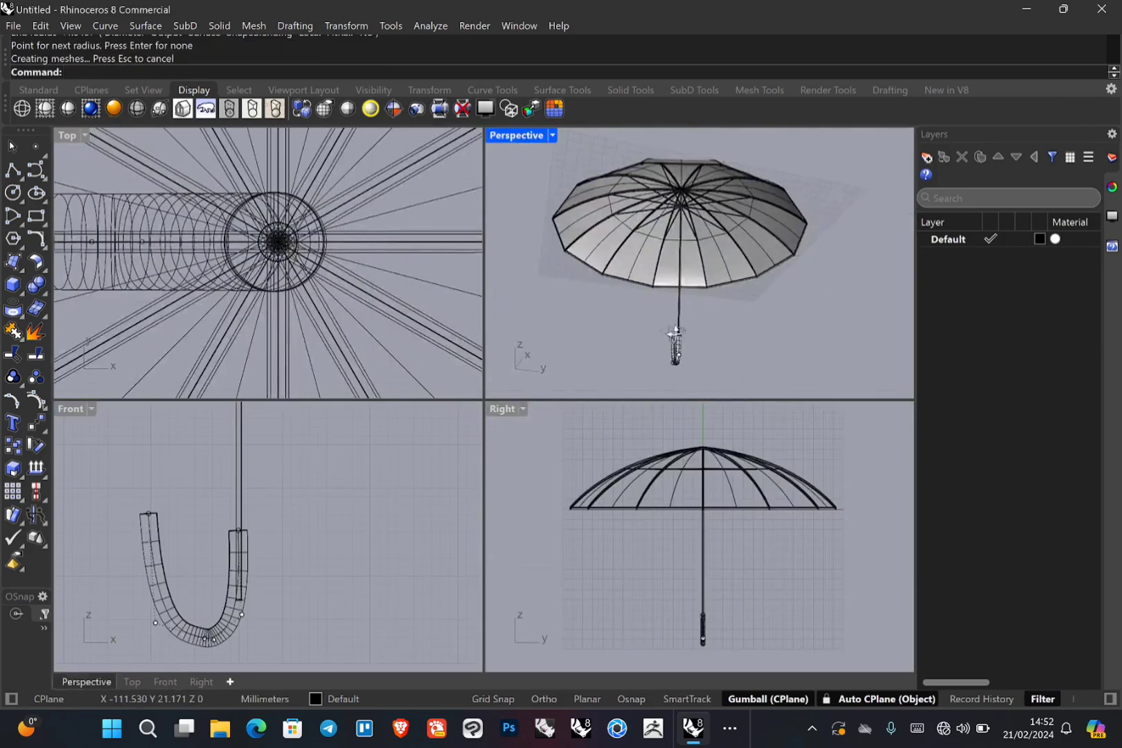
# - Orbit the Perspective view so the umbrella's hooked handle comes into view
pyautogui.scroll(3, 734, 339)
pyautogui.scroll(2, 728, 327)
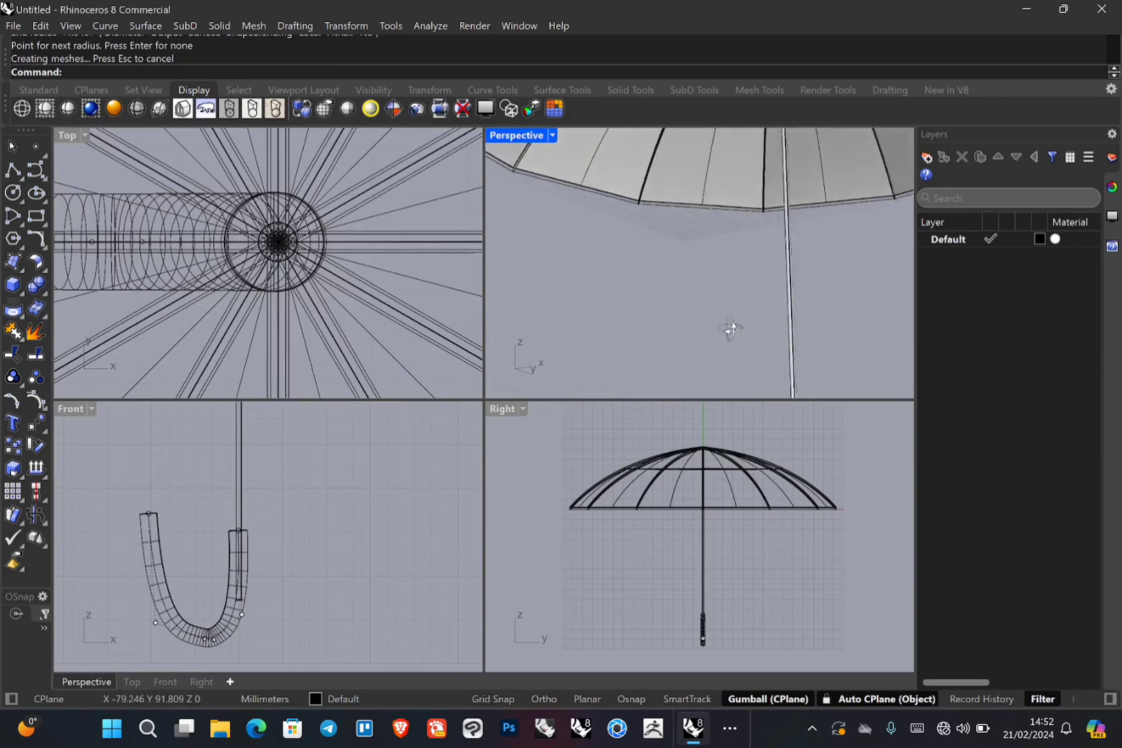
pyautogui.scroll(-5, 732, 329)
pyautogui.moveTo(735, 318); pyautogui.dragTo(692, 310, button='right')
pyautogui.scroll(2, 796, 374)
pyautogui.scroll(-3, 755, 337)
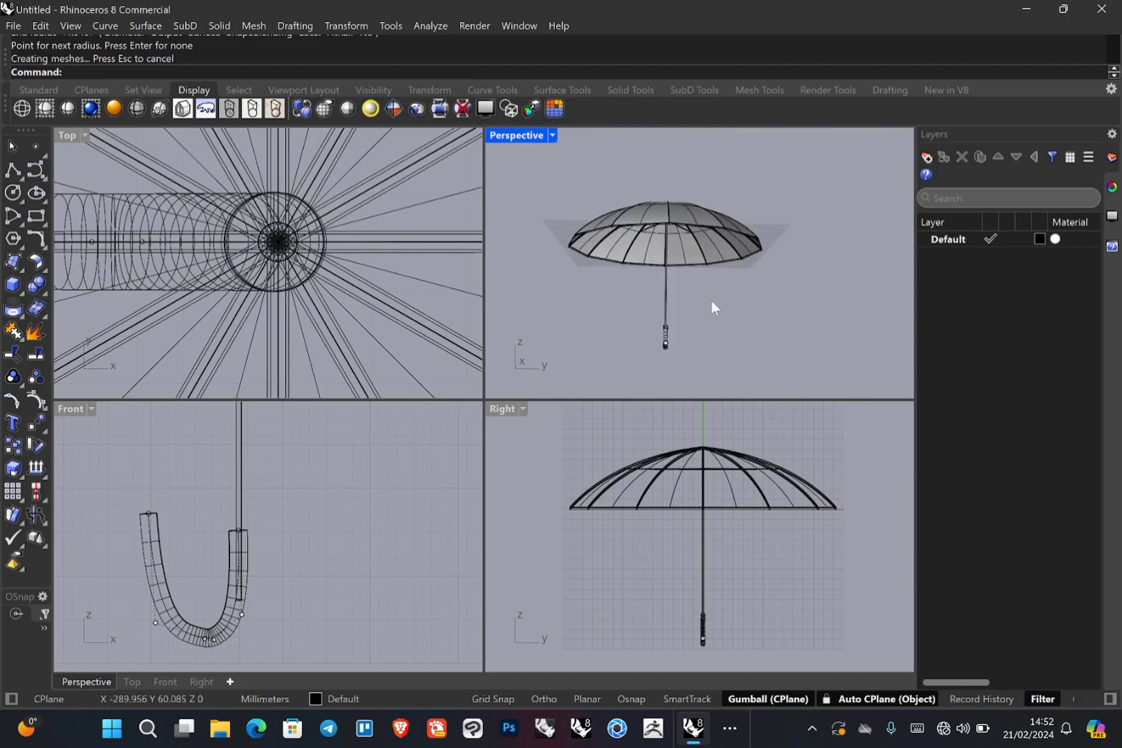
pyautogui.moveTo(601, 328); pyautogui.dragTo(679, 343, button='right')
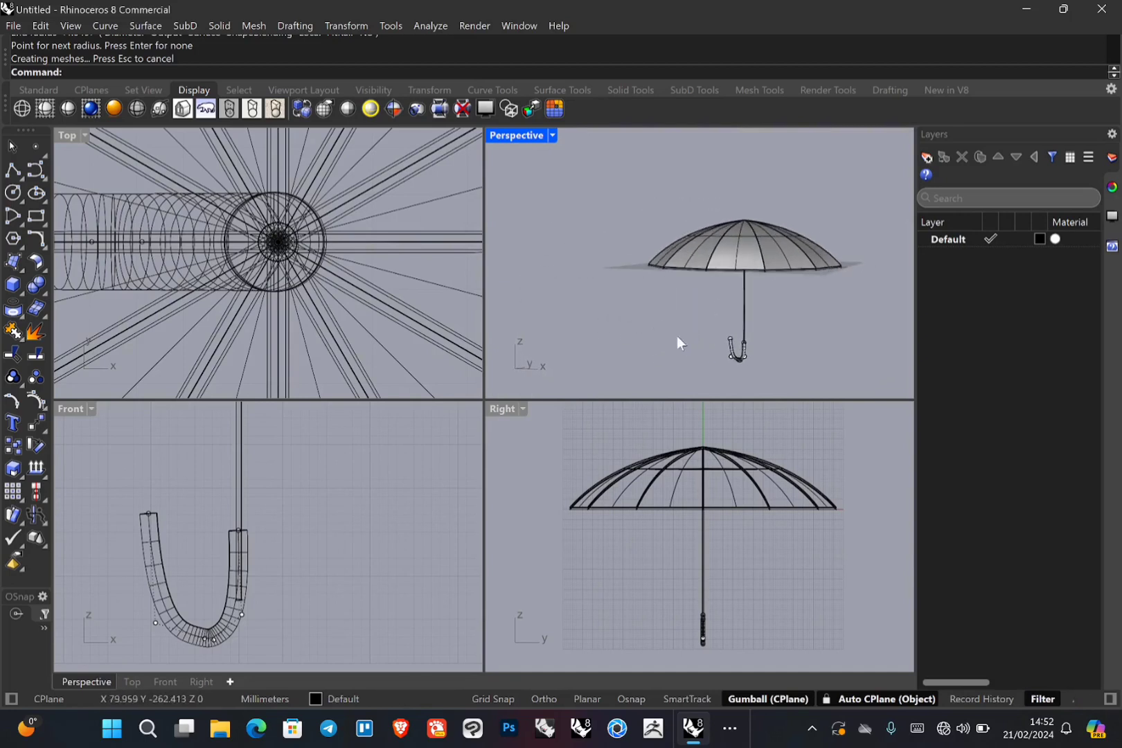
# - Maximize the Perspective view and orbit the umbrella from above, below and the side
pyautogui.doubleClick(520, 135)
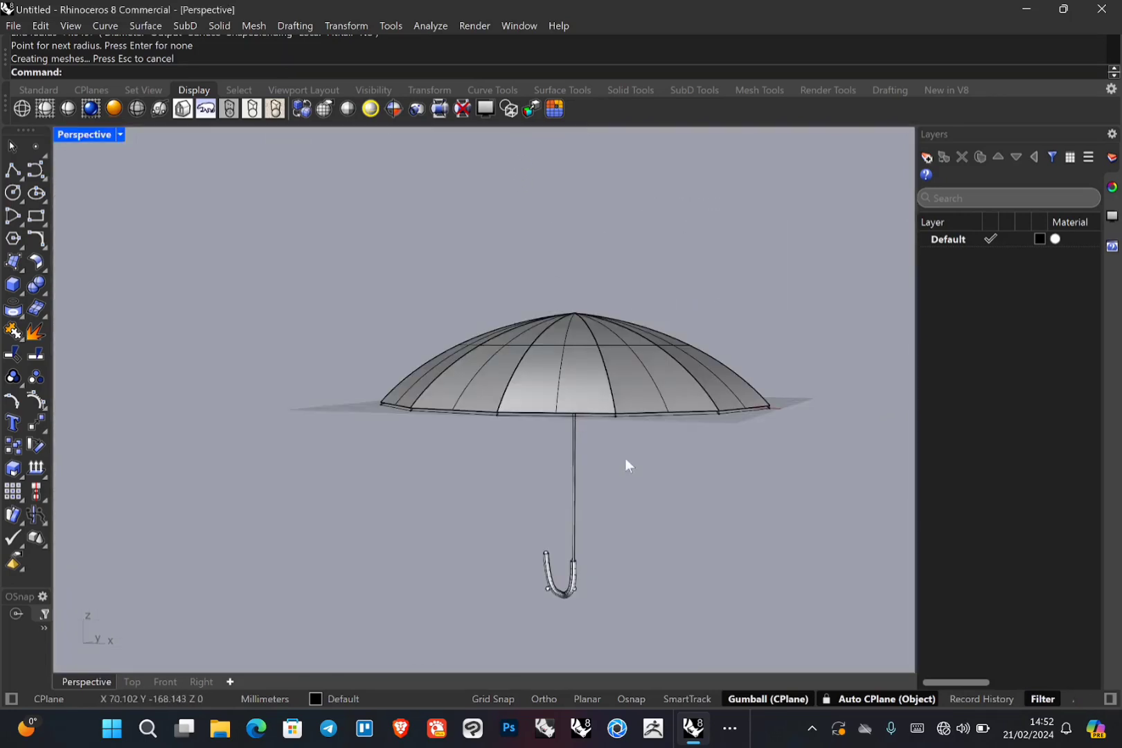
pyautogui.moveTo(627, 465); pyautogui.dragTo(426, 388, button='right')
pyautogui.scroll(3, 399, 362)
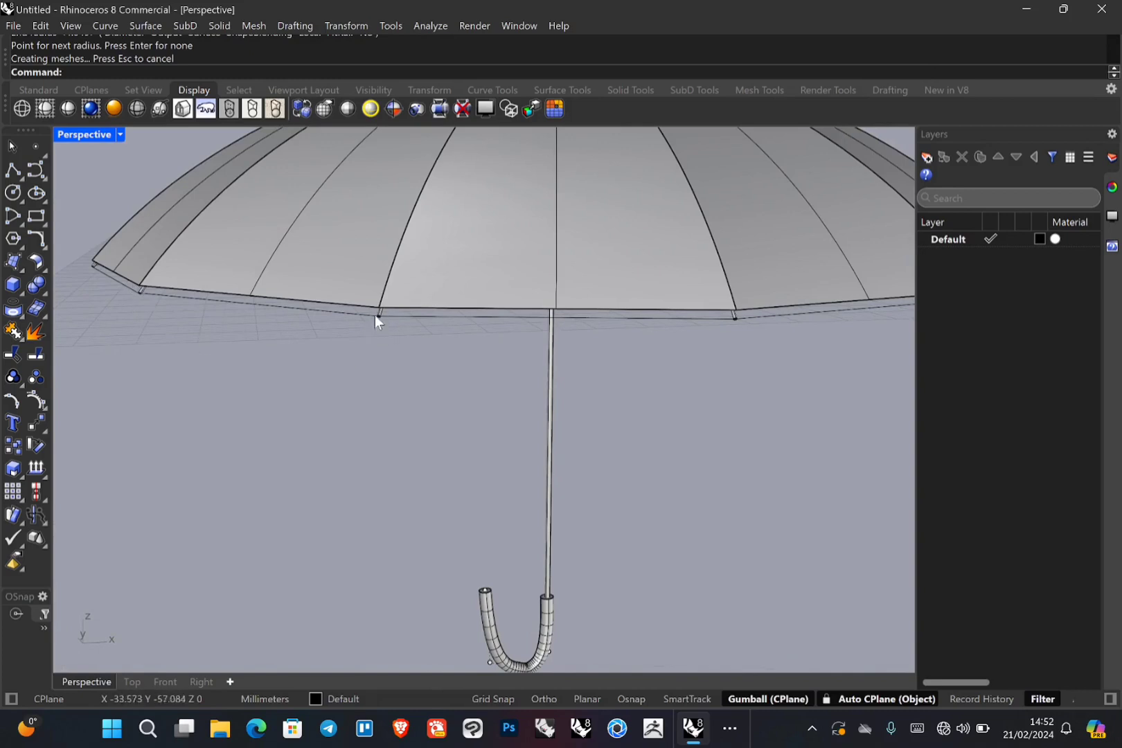
pyautogui.scroll(-5, 433, 367)
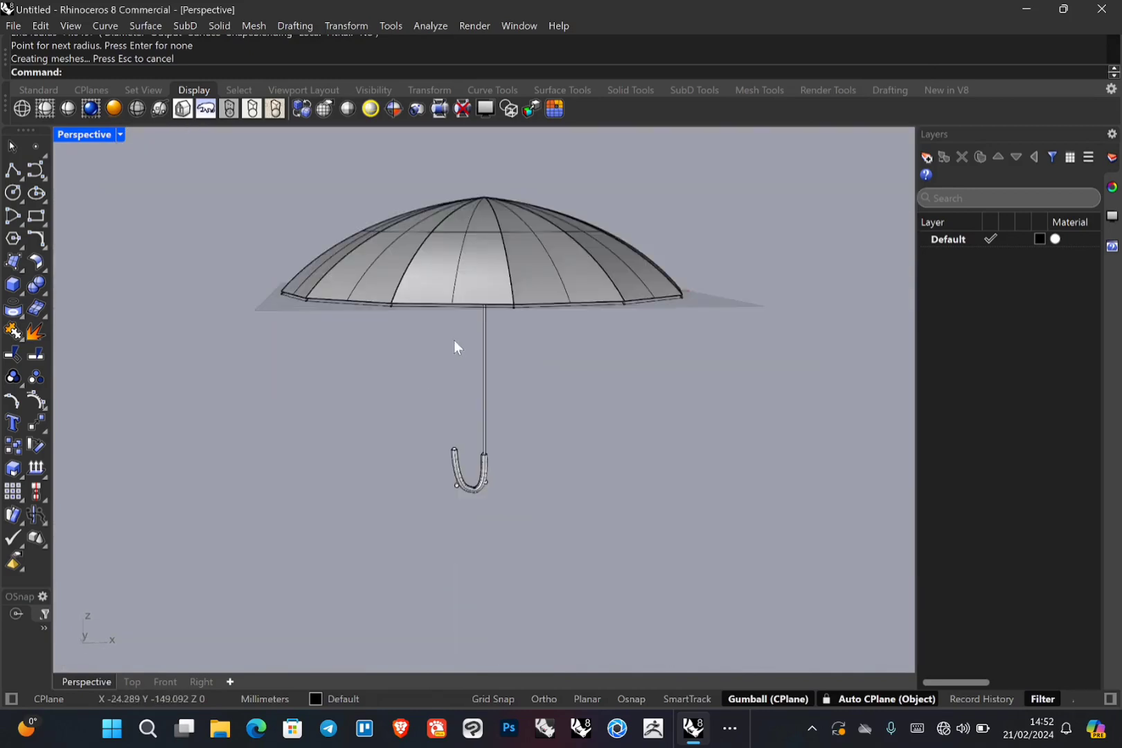
pyautogui.moveTo(454, 347); pyautogui.dragTo(494, 172, button='right')
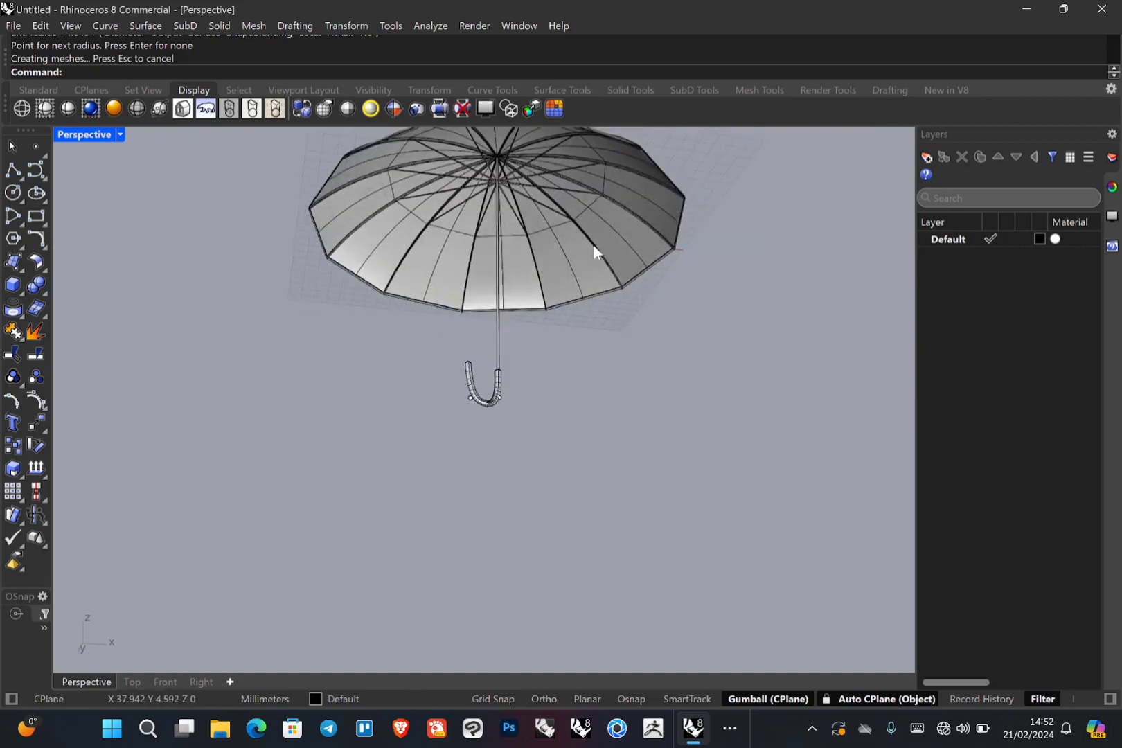
pyautogui.moveTo(577, 193); pyautogui.dragTo(588, 255, button='right')
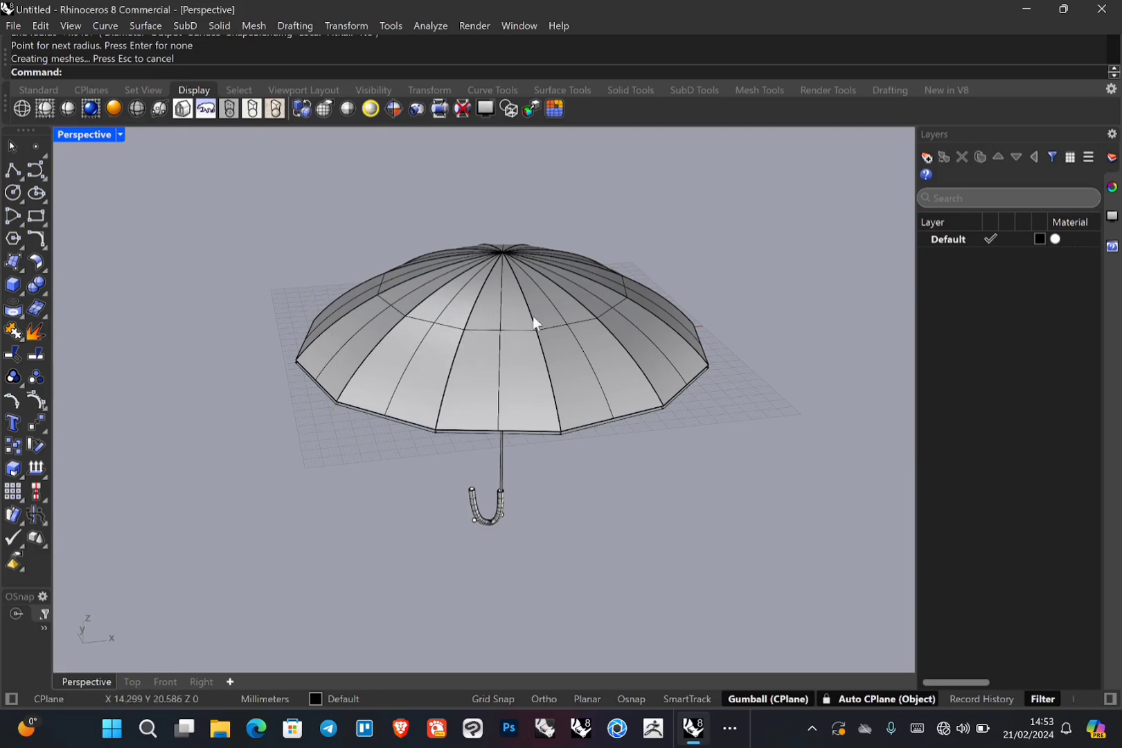
pyautogui.scroll(3, 499, 465)
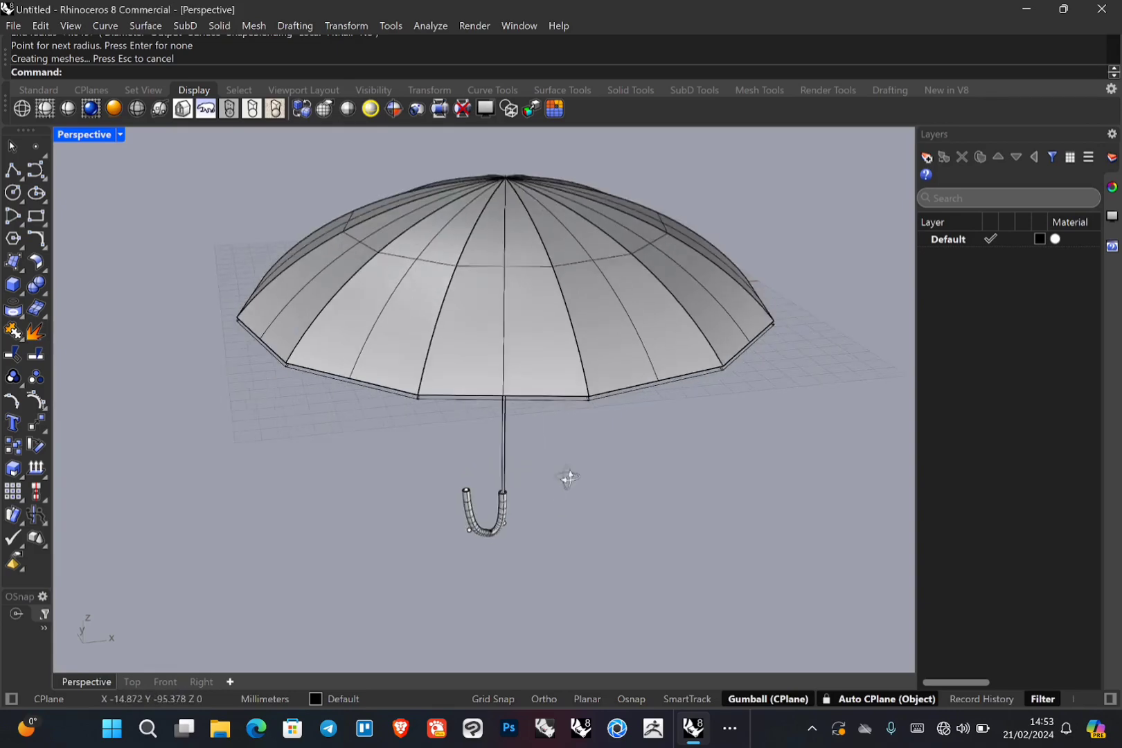
pyautogui.moveTo(568, 478); pyautogui.dragTo(394, 374, button='right')
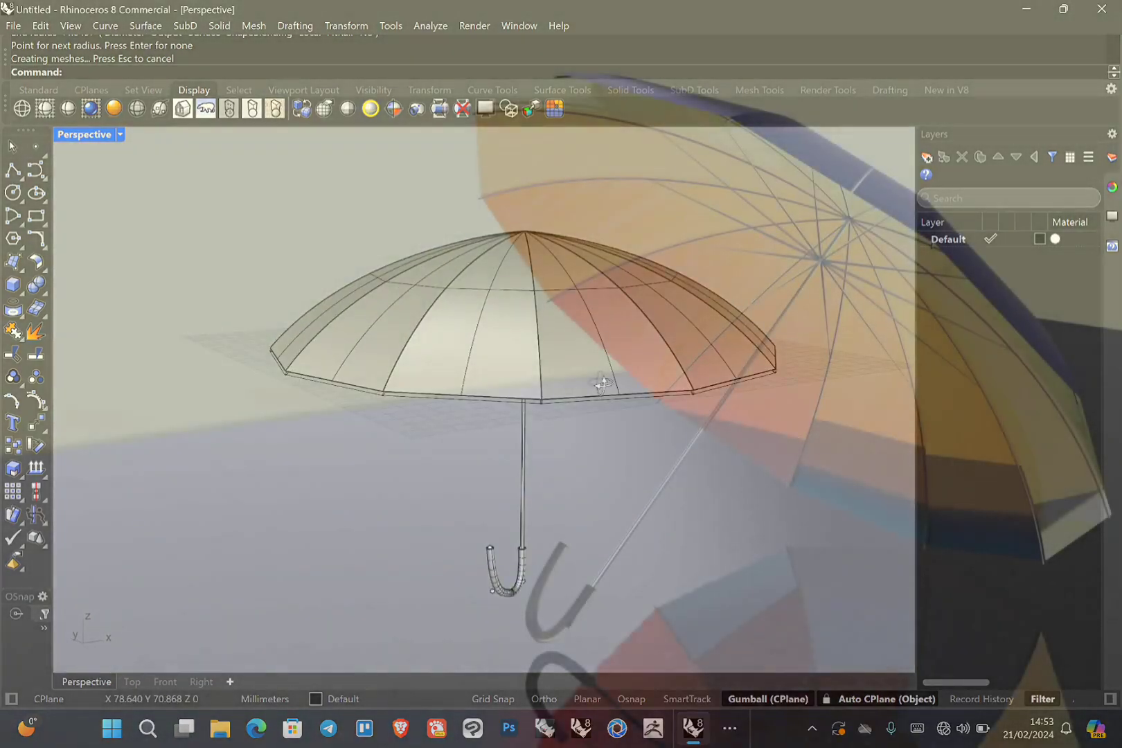